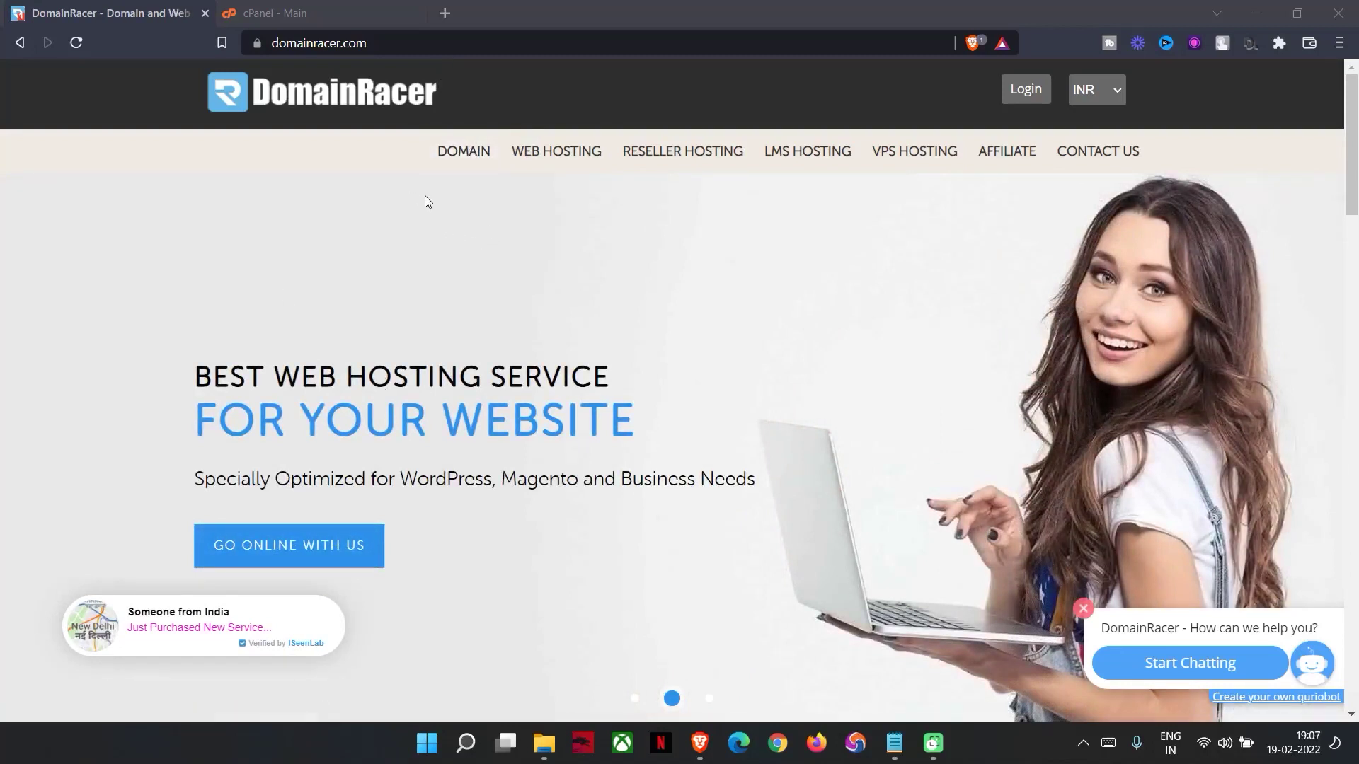
# Step: Open the domain registration page and look through its list of extension prices
pyautogui.click(457, 152)
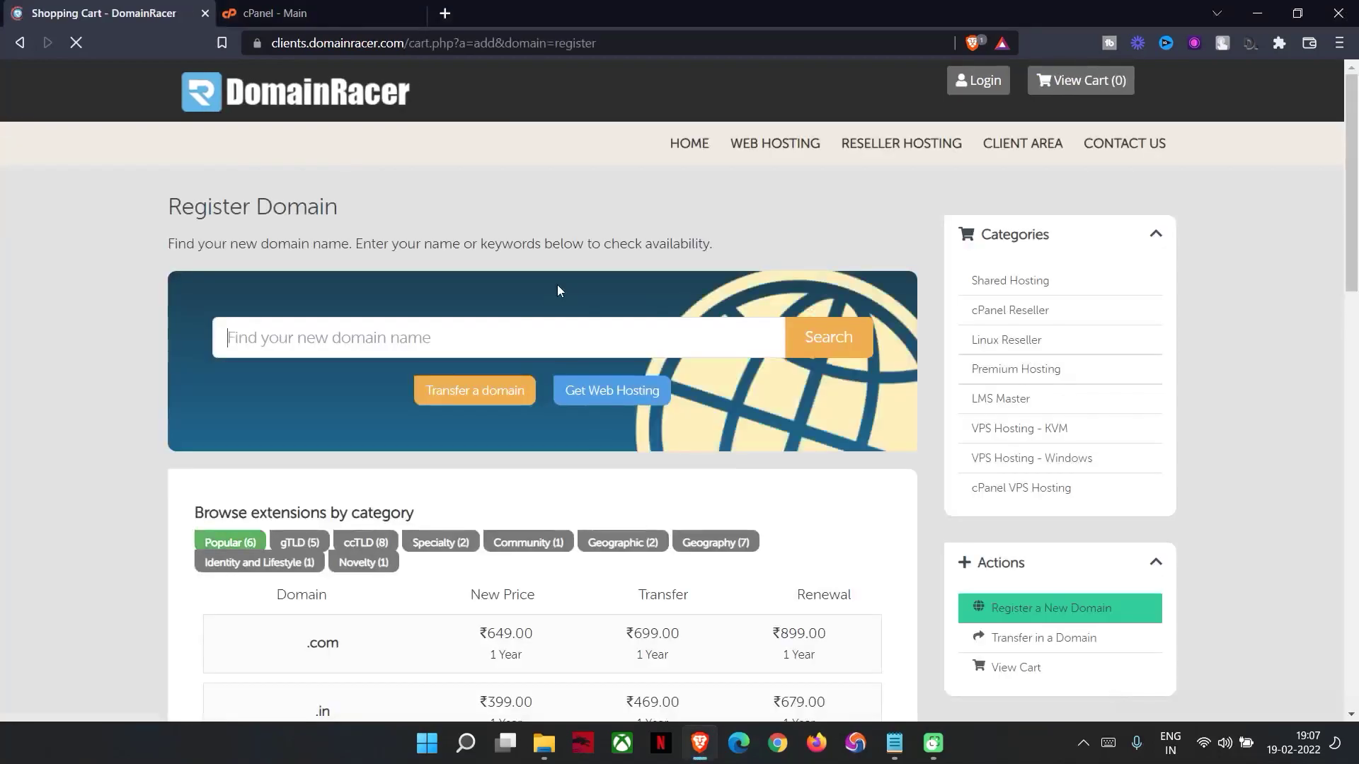
pyautogui.scroll(-3, 563, 435)
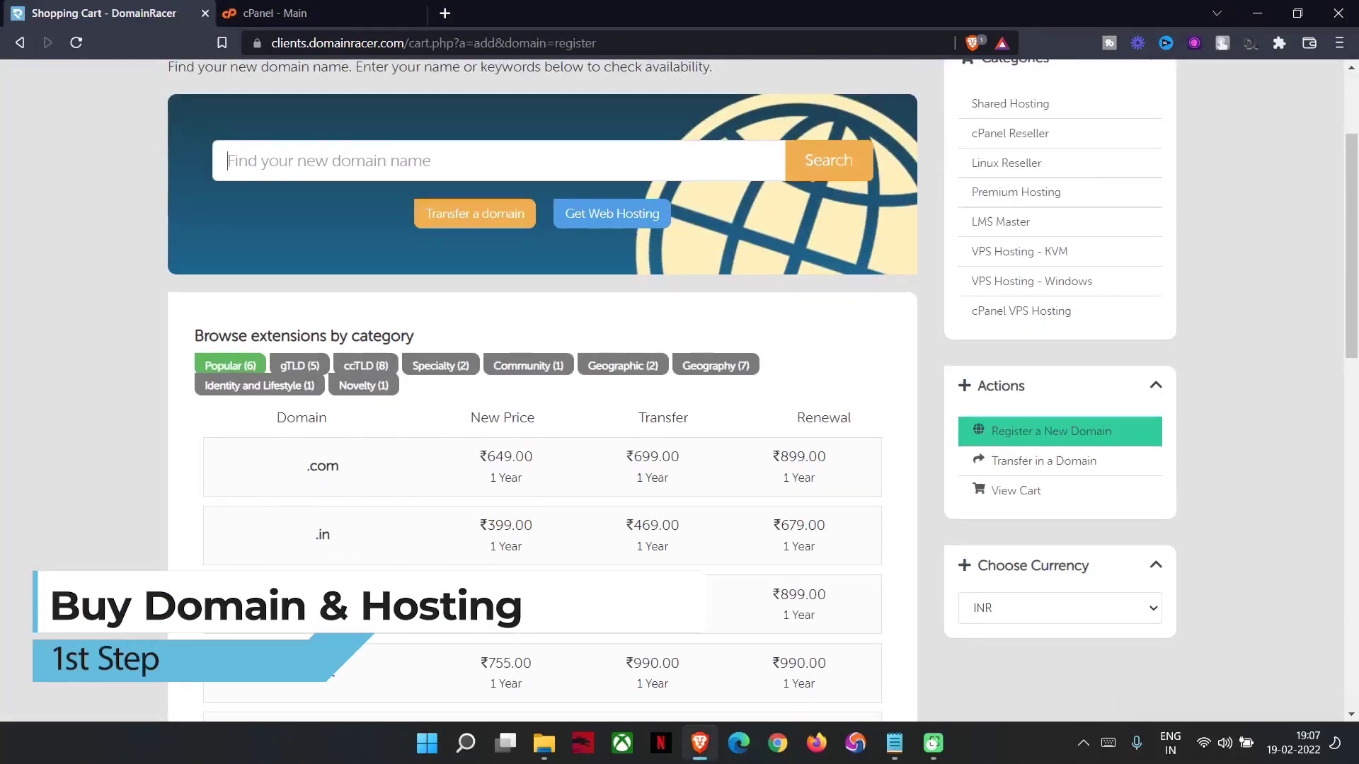
pyautogui.scroll(-3, 249, 283)
pyautogui.scroll(-1, 425, 473)
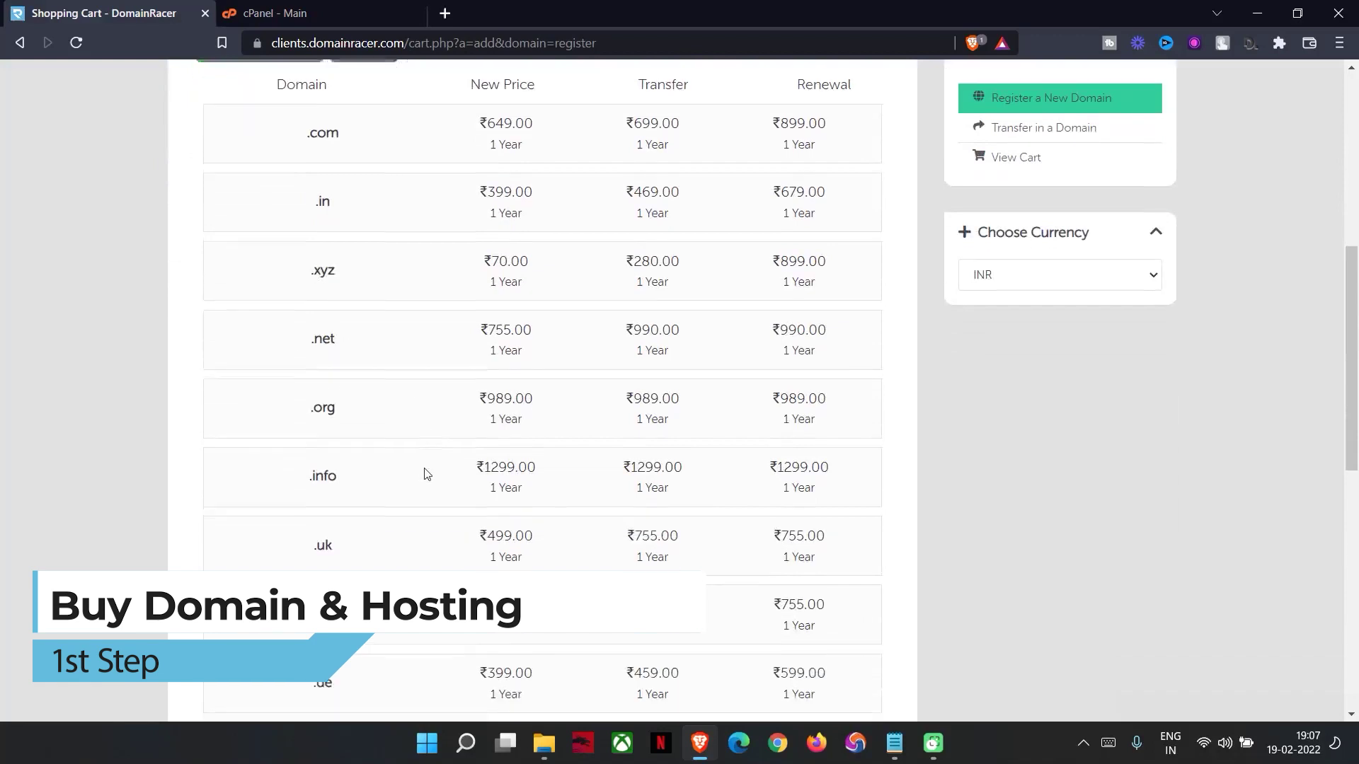
pyautogui.scroll(2, 357, 267)
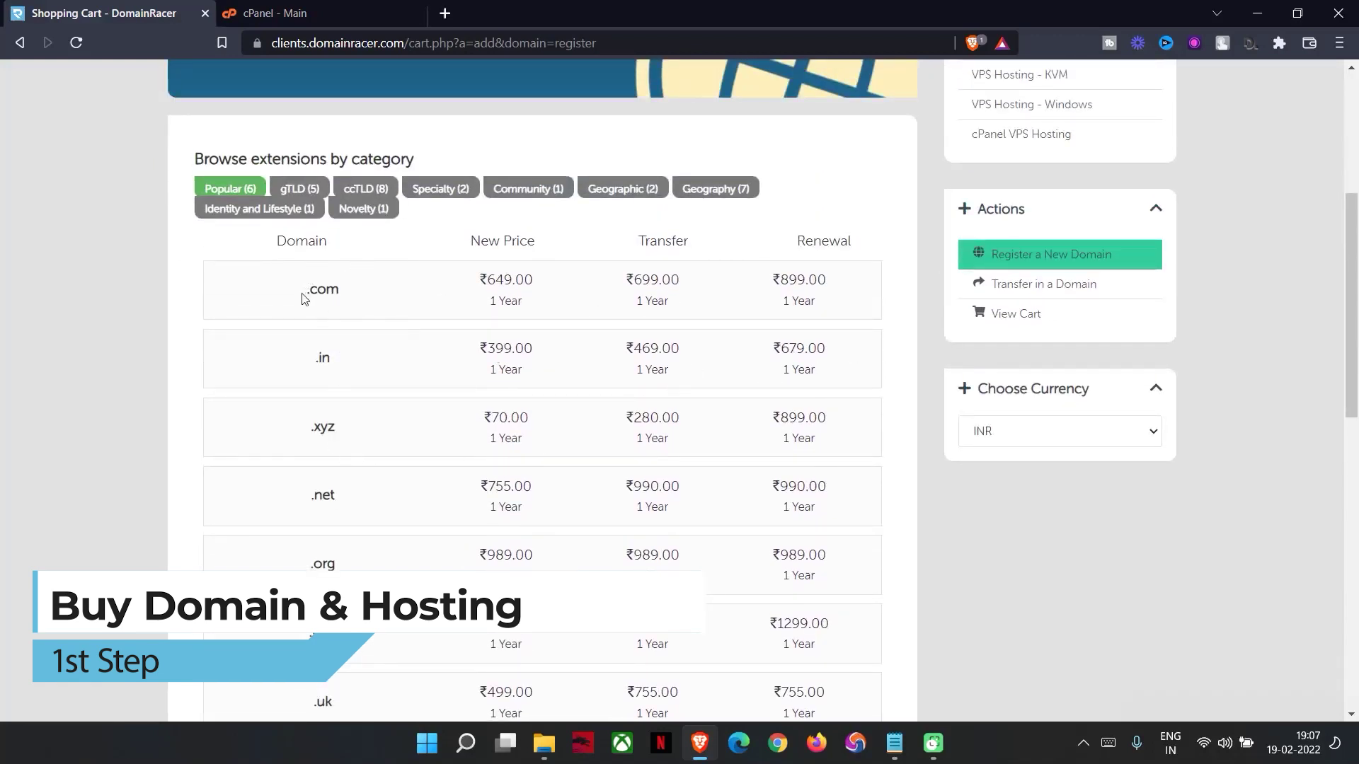
# Step: Examine the new, transfer and renewal prices of the .com extension
pyautogui.moveTo(302, 297); pyautogui.dragTo(343, 294)
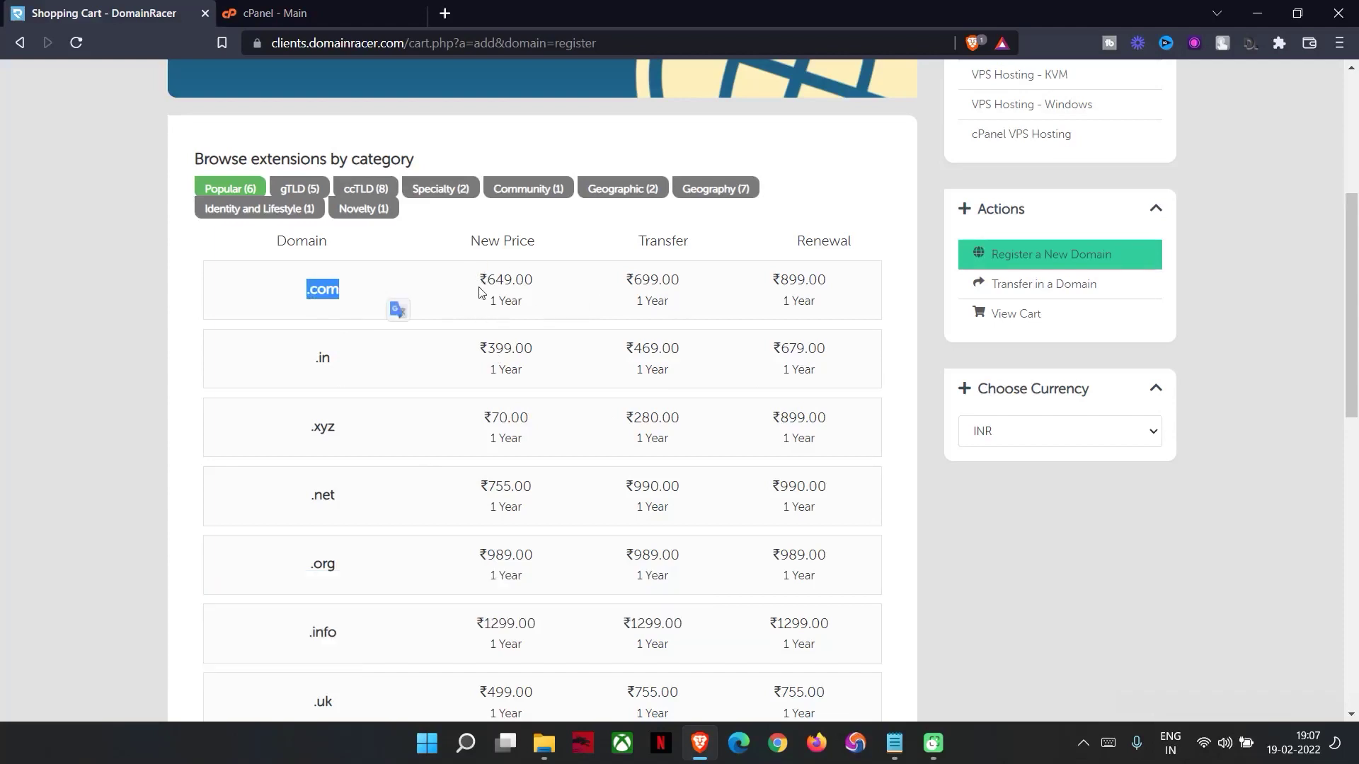
pyautogui.moveTo(479, 290); pyautogui.dragTo(540, 284)
pyautogui.click(545, 287)
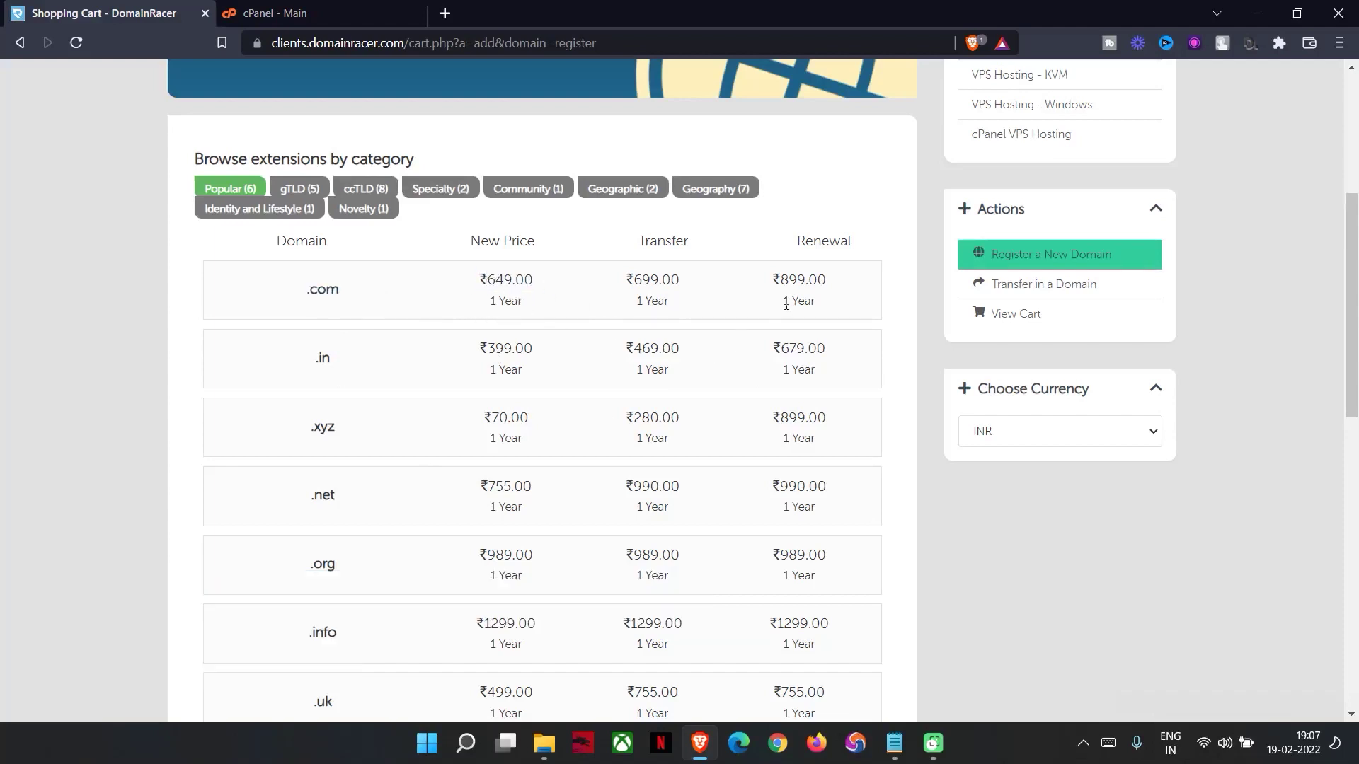
pyautogui.moveTo(679, 279); pyautogui.dragTo(468, 281)
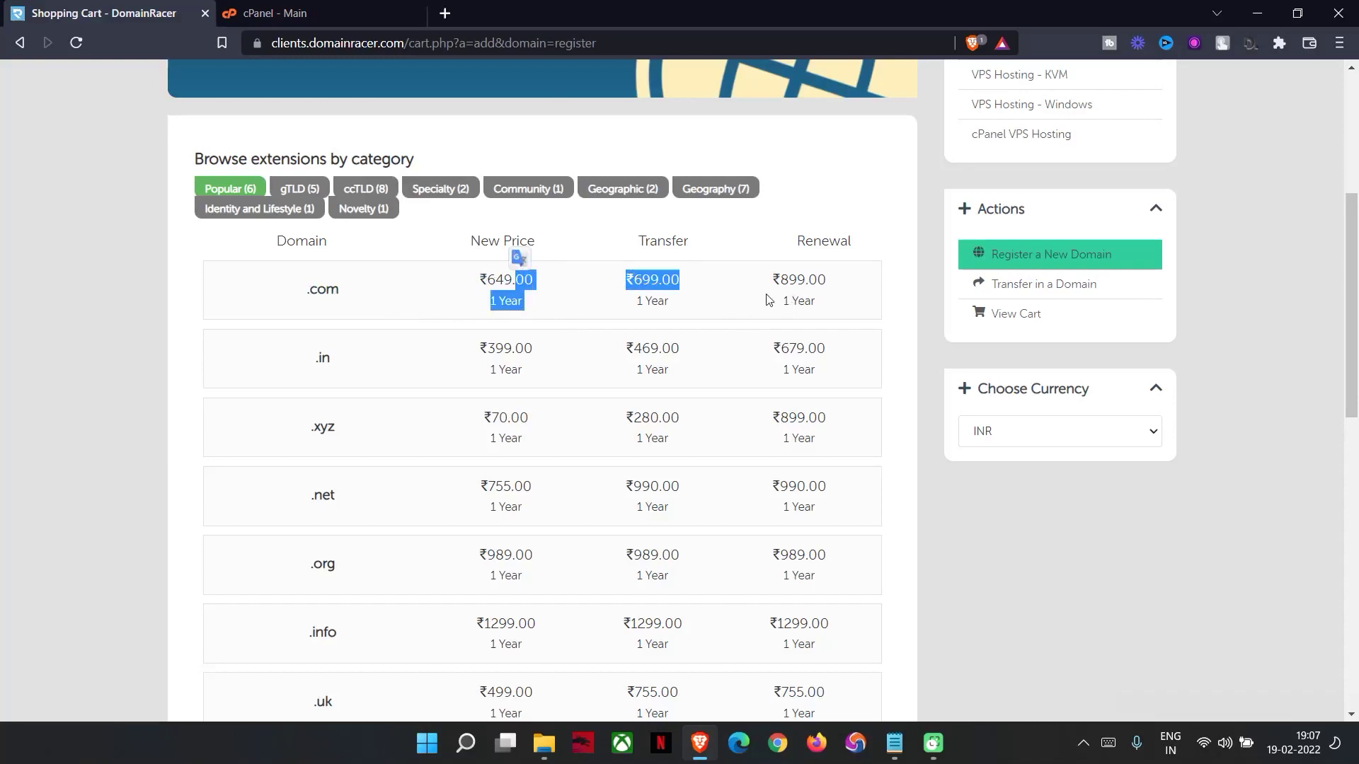
pyautogui.click(845, 285)
pyautogui.moveTo(853, 285); pyautogui.dragTo(719, 279)
pyautogui.click(776, 298)
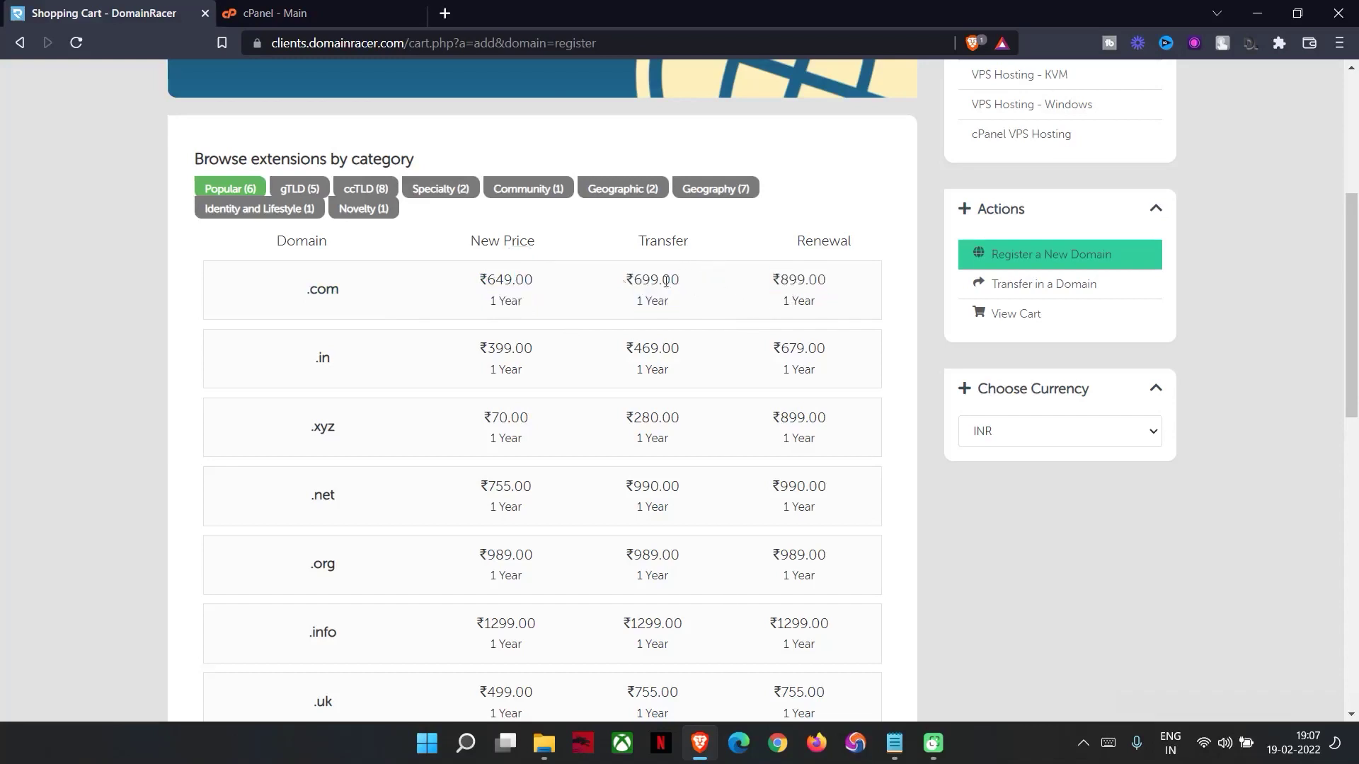
pyautogui.moveTo(550, 277); pyautogui.dragTo(496, 281)
pyautogui.moveTo(771, 283); pyautogui.dragTo(683, 280)
pyautogui.click(839, 285)
# Step: Examine the prices listed for the .in and .org extensions
pyautogui.scroll(-1, 361, 378)
pyautogui.doubleClick(322, 269)
pyautogui.moveTo(480, 259); pyautogui.dragTo(639, 285)
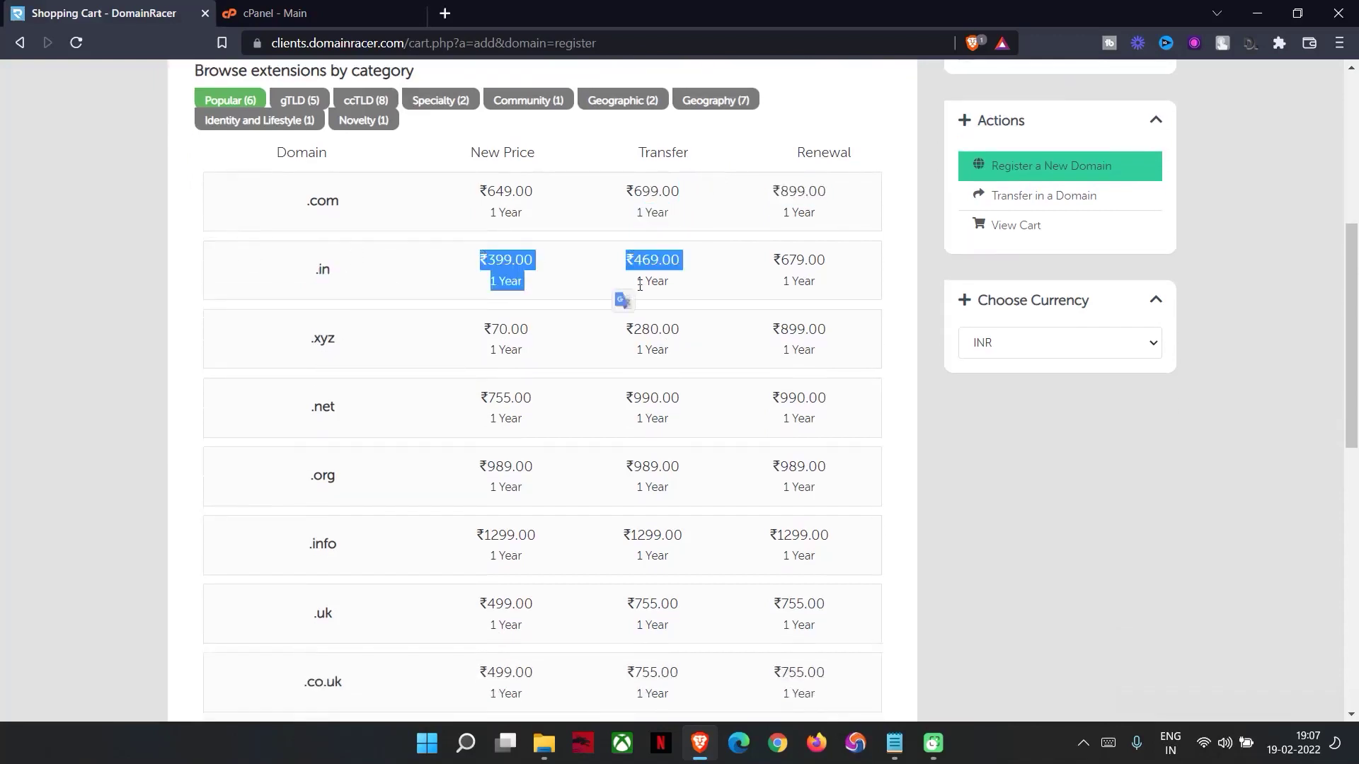
pyautogui.doubleClick(322, 475)
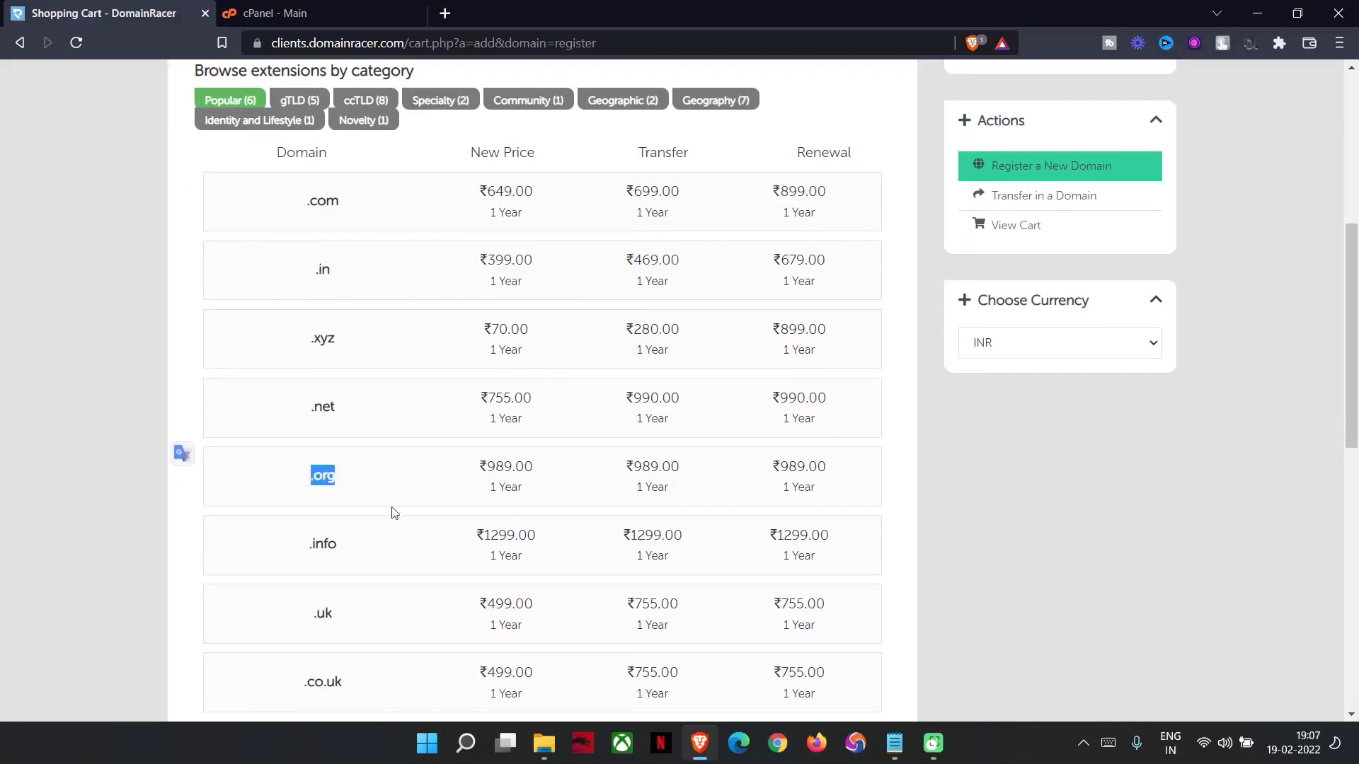
pyautogui.scroll(4, 773, 389)
pyautogui.scroll(-5, 561, 479)
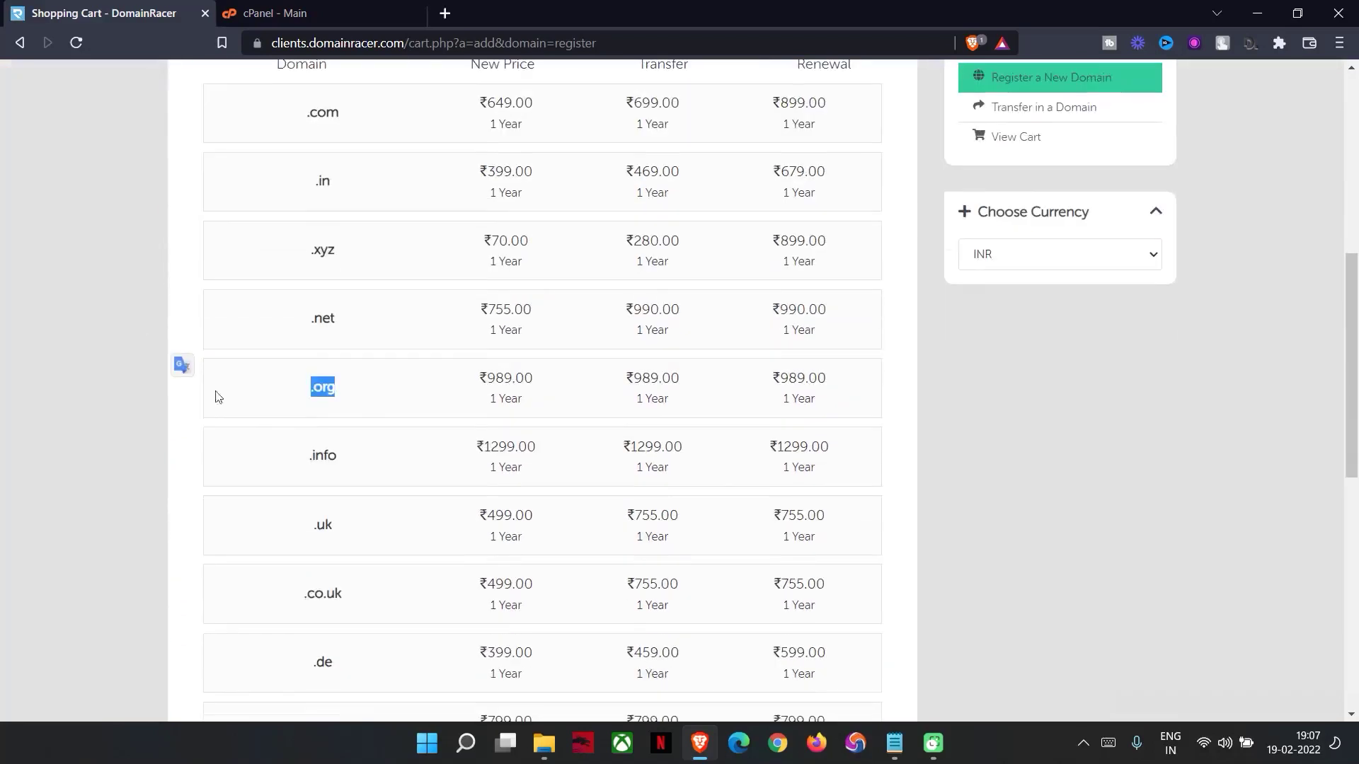
# Step: Examine the country extensions .uk, .co.uk, .de and .me further down the price list
pyautogui.scroll(-5, 561, 512)
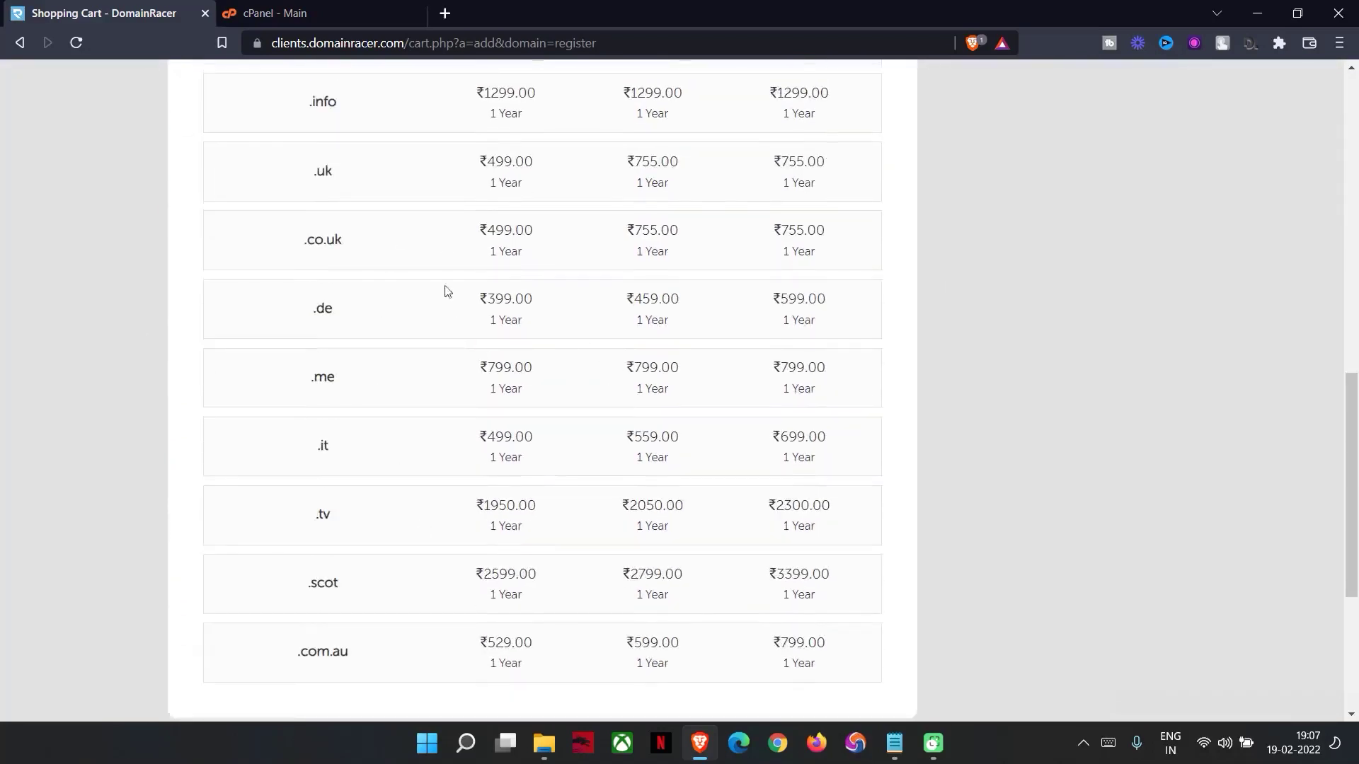
pyautogui.moveTo(403, 170); pyautogui.dragTo(216, 179)
pyautogui.moveTo(346, 249); pyautogui.dragTo(279, 222)
pyautogui.scroll(-1, 361, 283)
pyautogui.click(355, 233)
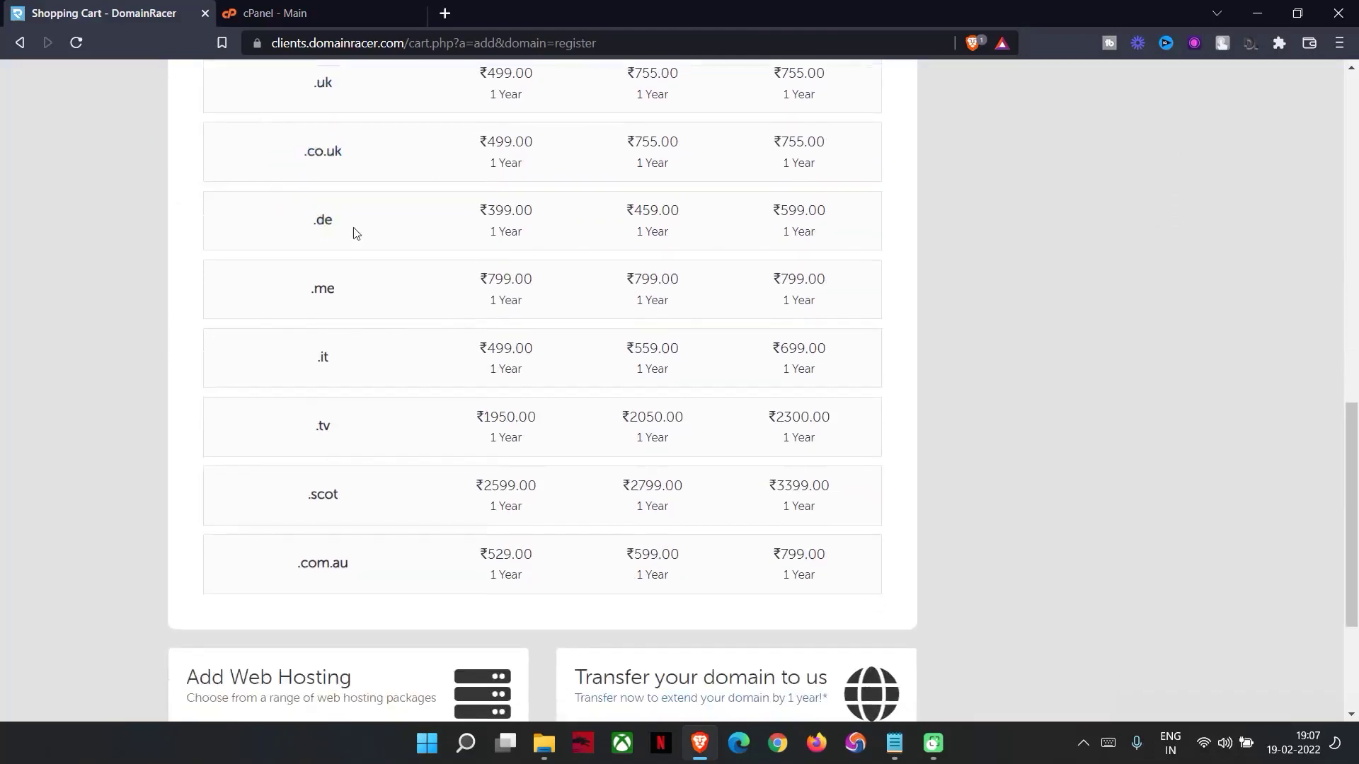
pyautogui.moveTo(385, 221); pyautogui.dragTo(291, 237)
pyautogui.click(400, 284)
pyautogui.moveTo(400, 285); pyautogui.dragTo(306, 290)
# Step: Review the popular extensions from .com down to .info in the price list
pyautogui.scroll(5, 377, 382)
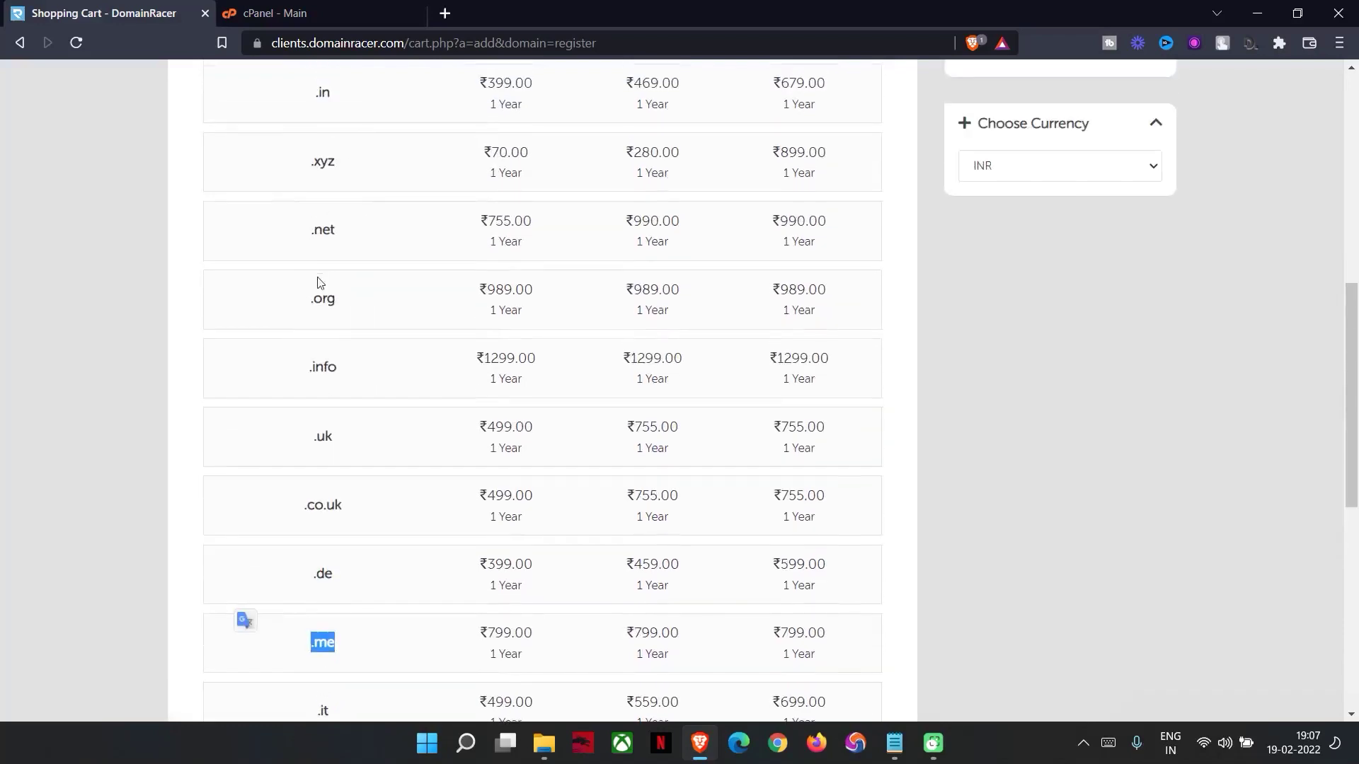
pyautogui.scroll(3, 325, 233)
pyautogui.moveTo(365, 272); pyautogui.dragTo(304, 271)
pyautogui.moveTo(397, 215); pyautogui.dragTo(317, 203)
pyautogui.moveTo(377, 349); pyautogui.dragTo(311, 366)
pyautogui.click(407, 403)
pyautogui.moveTo(407, 403); pyautogui.dragTo(312, 409)
pyautogui.moveTo(409, 476); pyautogui.dragTo(309, 545)
pyautogui.moveTo(256, 206); pyautogui.dragTo(403, 506)
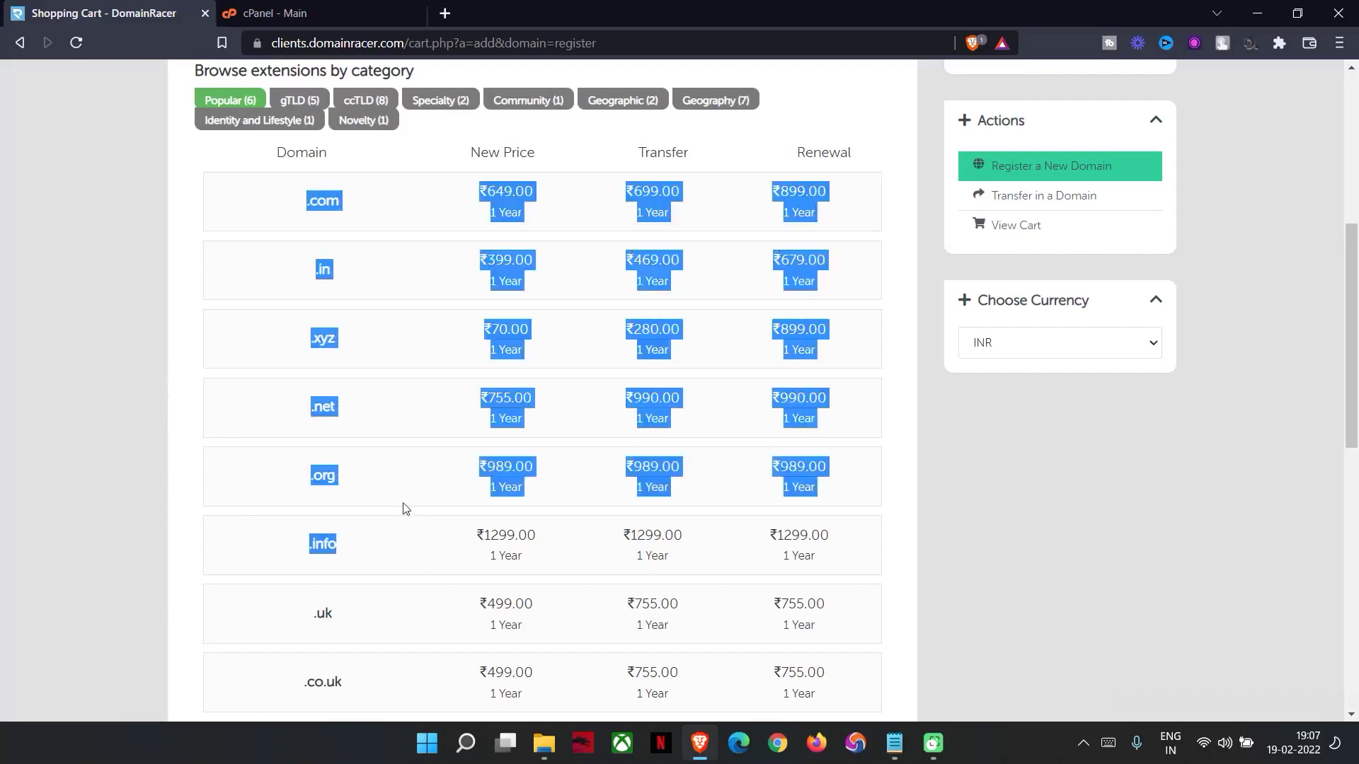
pyautogui.click(413, 470)
# Step: Try to search for the domain name sjwordpress and return to the domain registration page
pyautogui.scroll(4, 353, 506)
pyautogui.scroll(3, 353, 505)
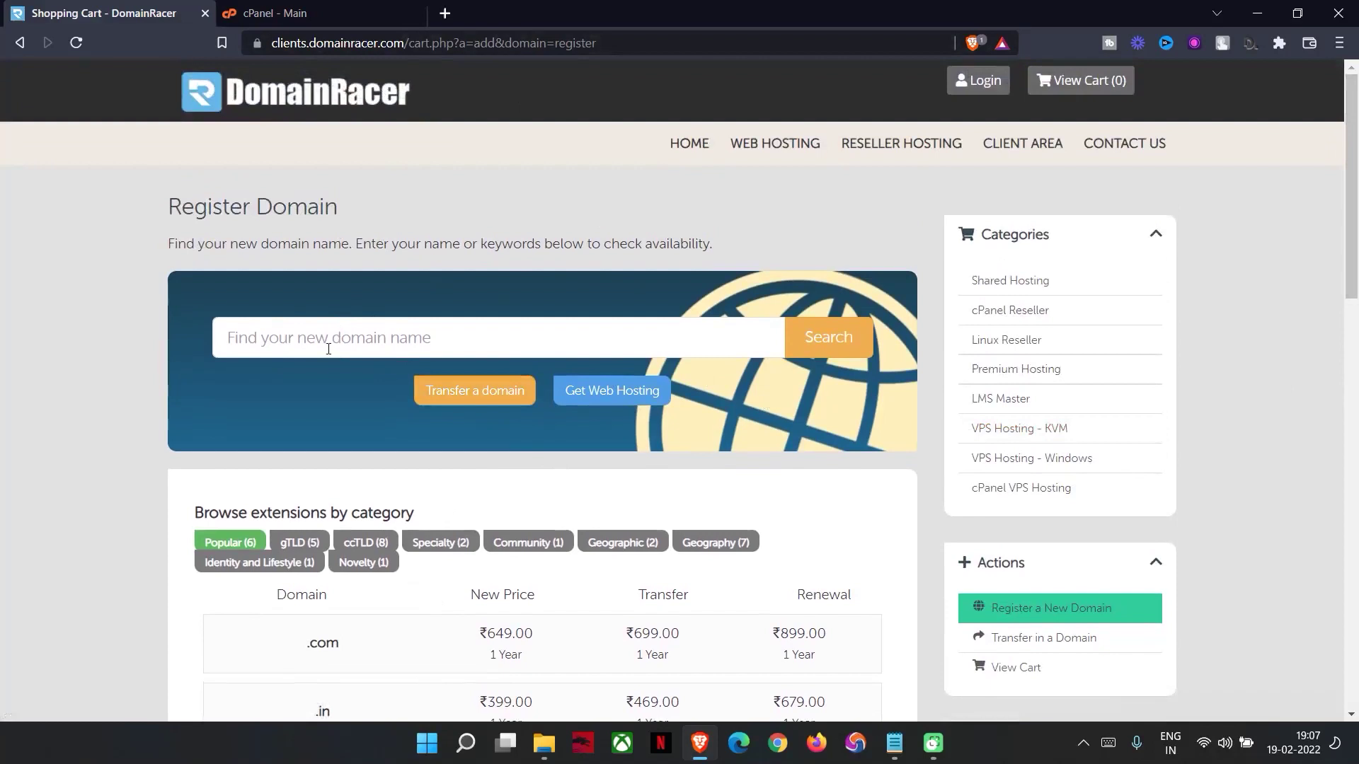
pyautogui.click(348, 334)
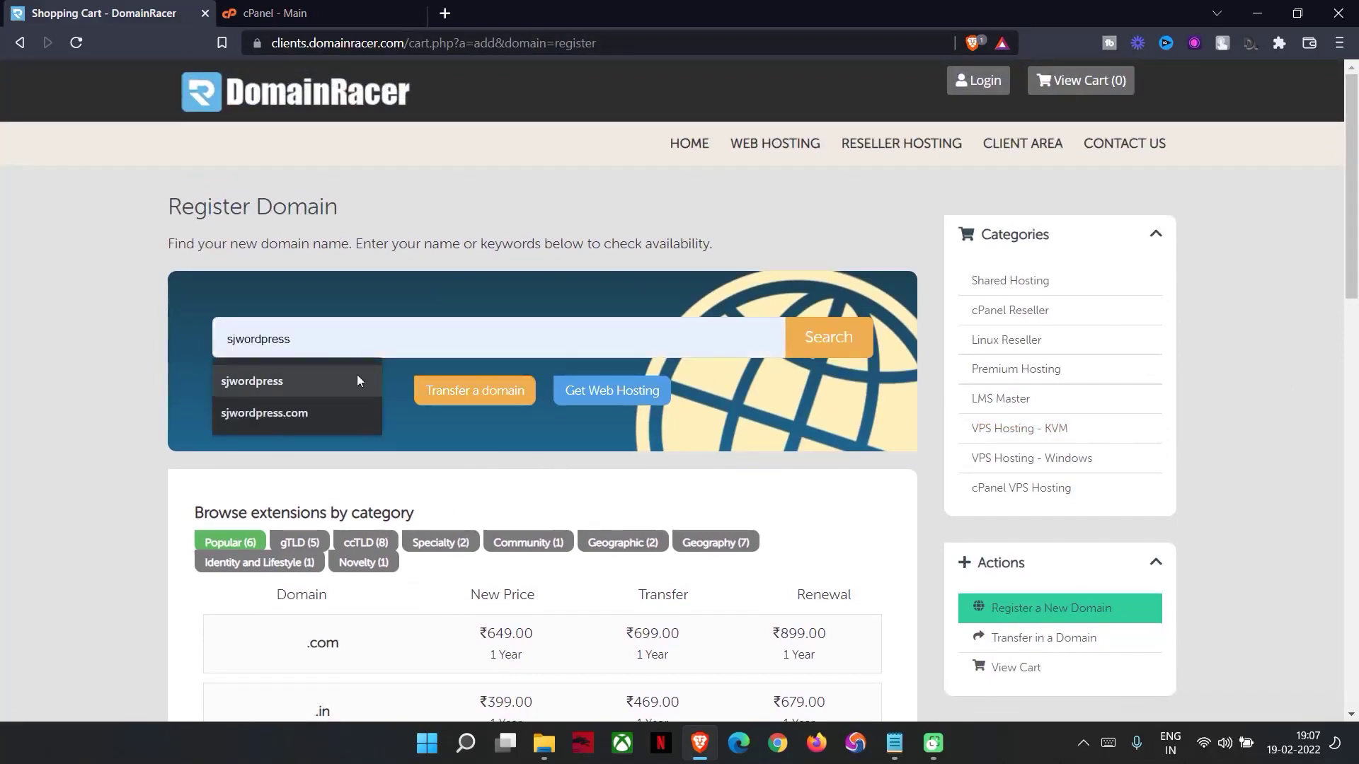
pyautogui.click(255, 376)
pyautogui.press('Return')
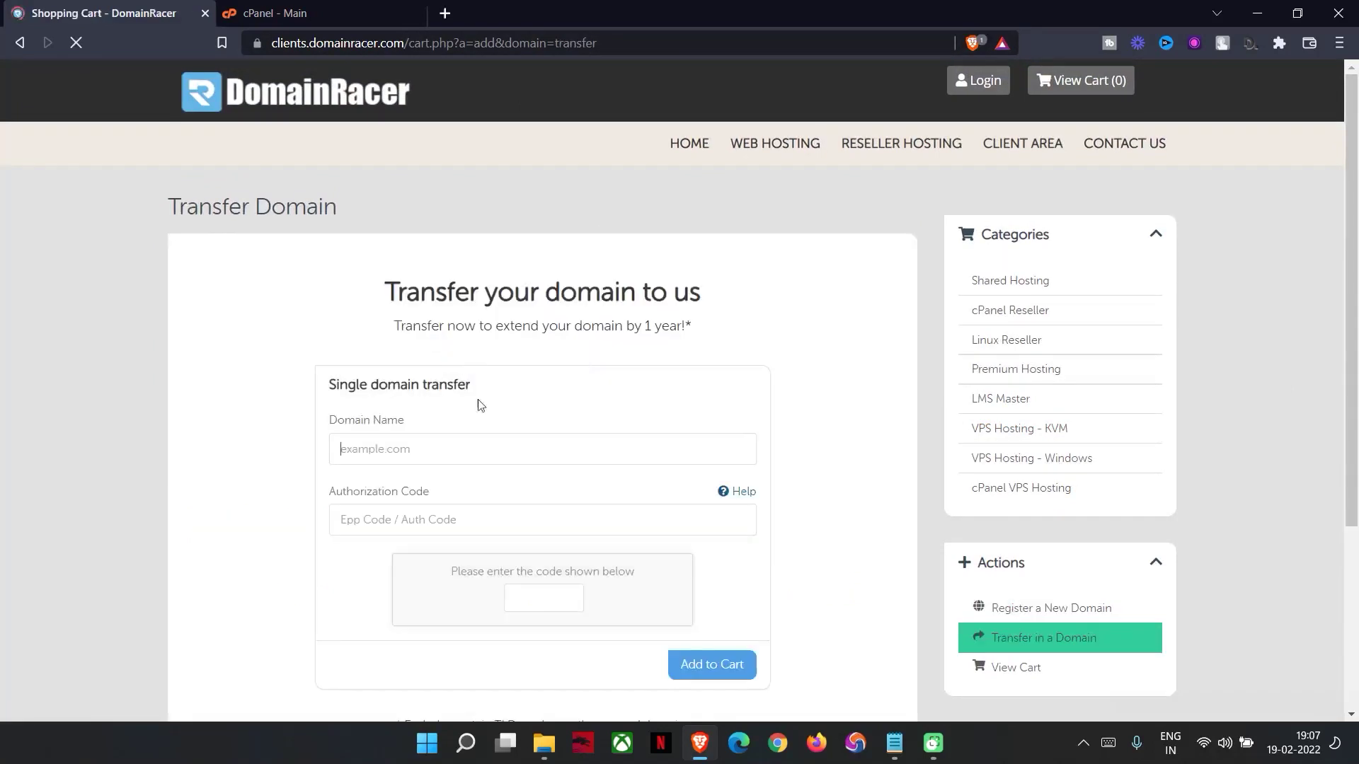
pyautogui.click(10, 44)
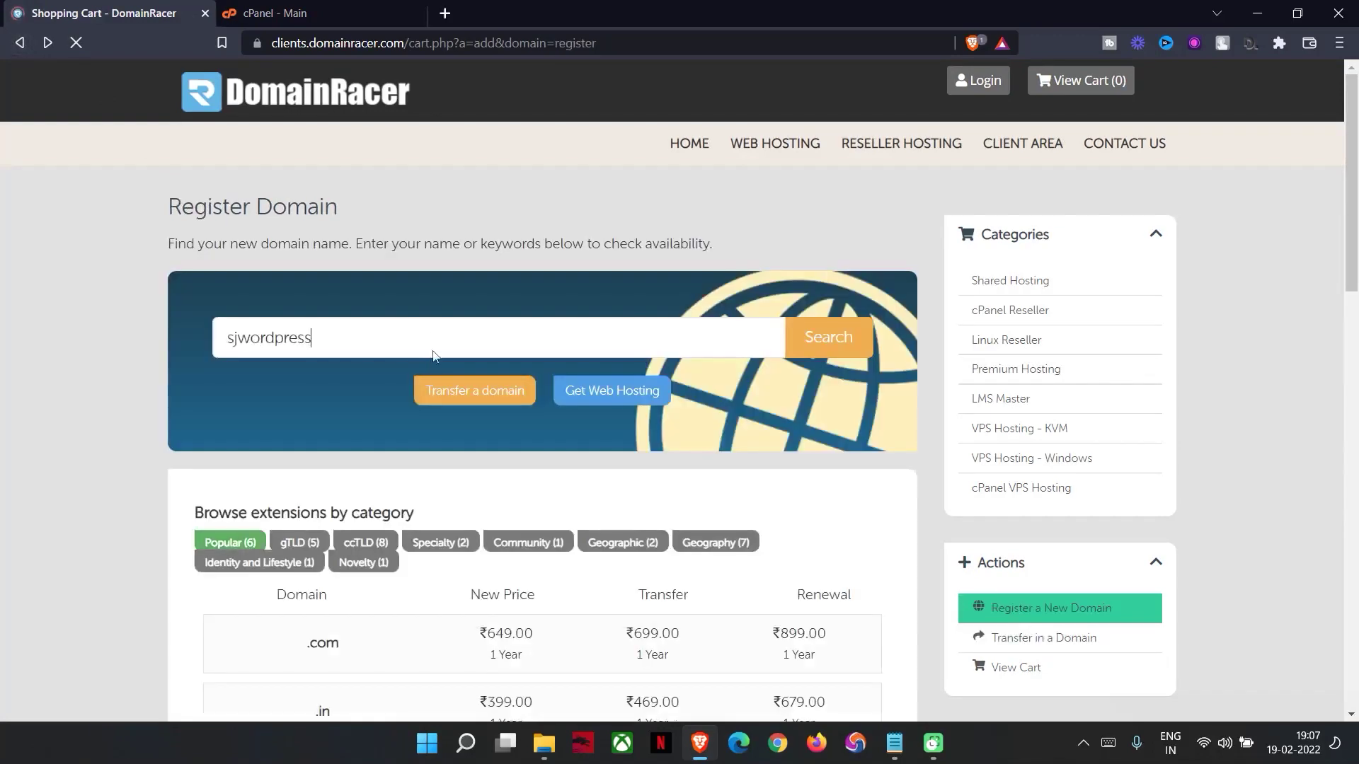
# Step: Open the web hosting page and look over the Basic, Personal, Silver and Advanced plans
pyautogui.click(607, 402)
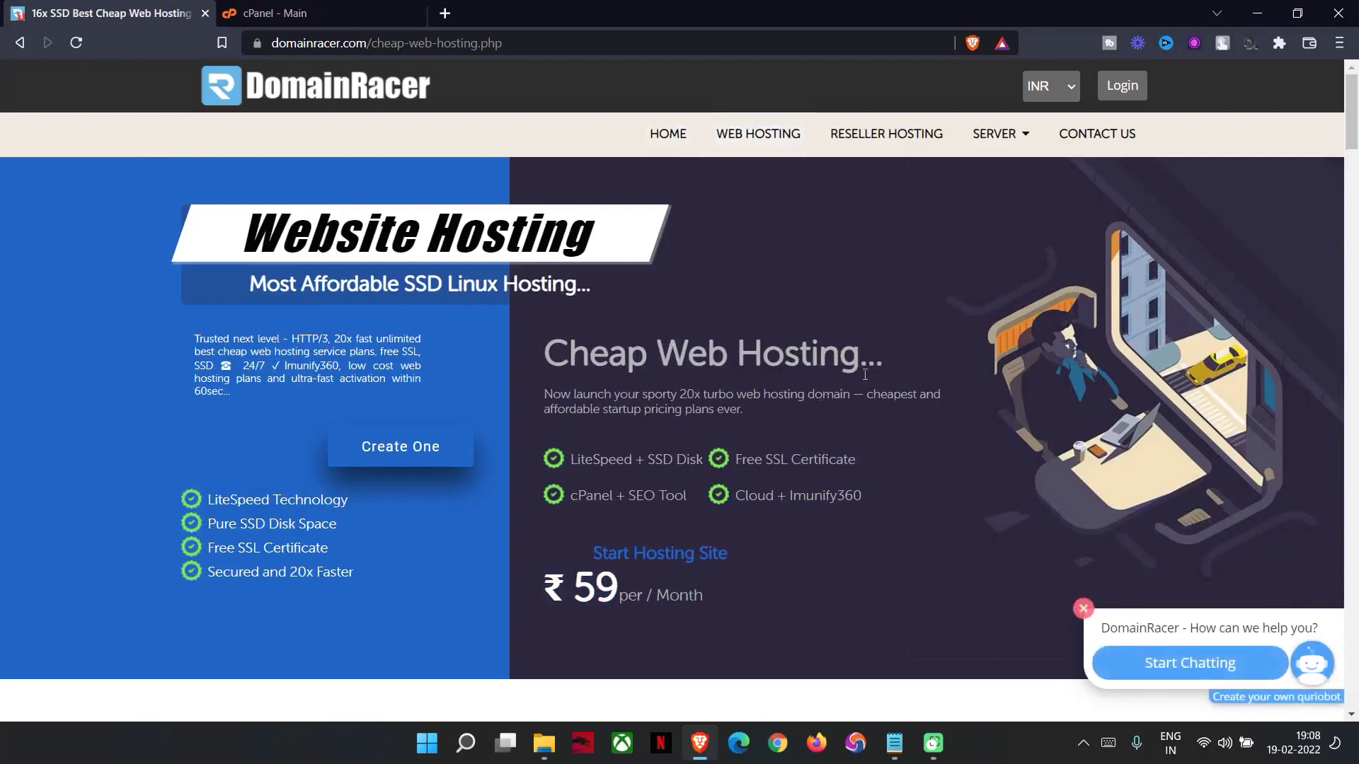
pyautogui.scroll(-2, 785, 152)
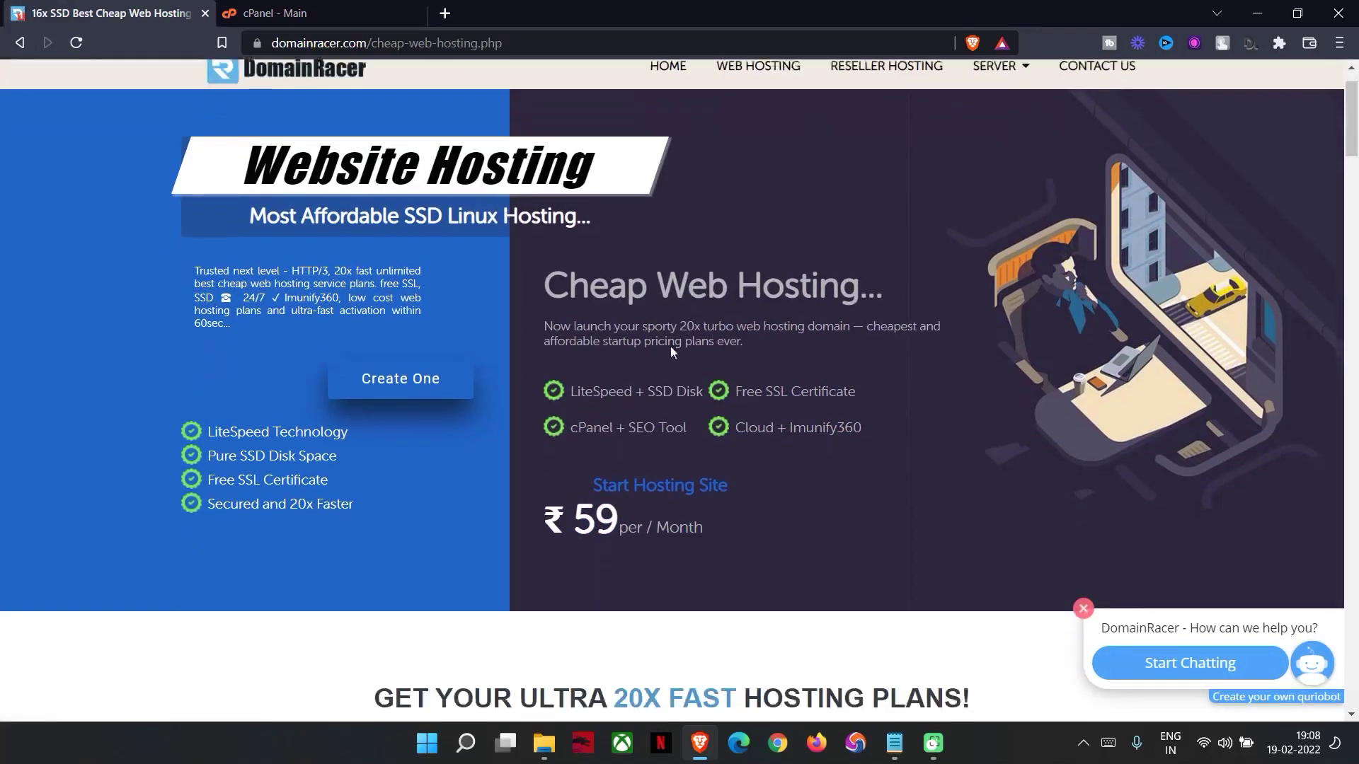
pyautogui.moveTo(557, 252); pyautogui.dragTo(736, 266)
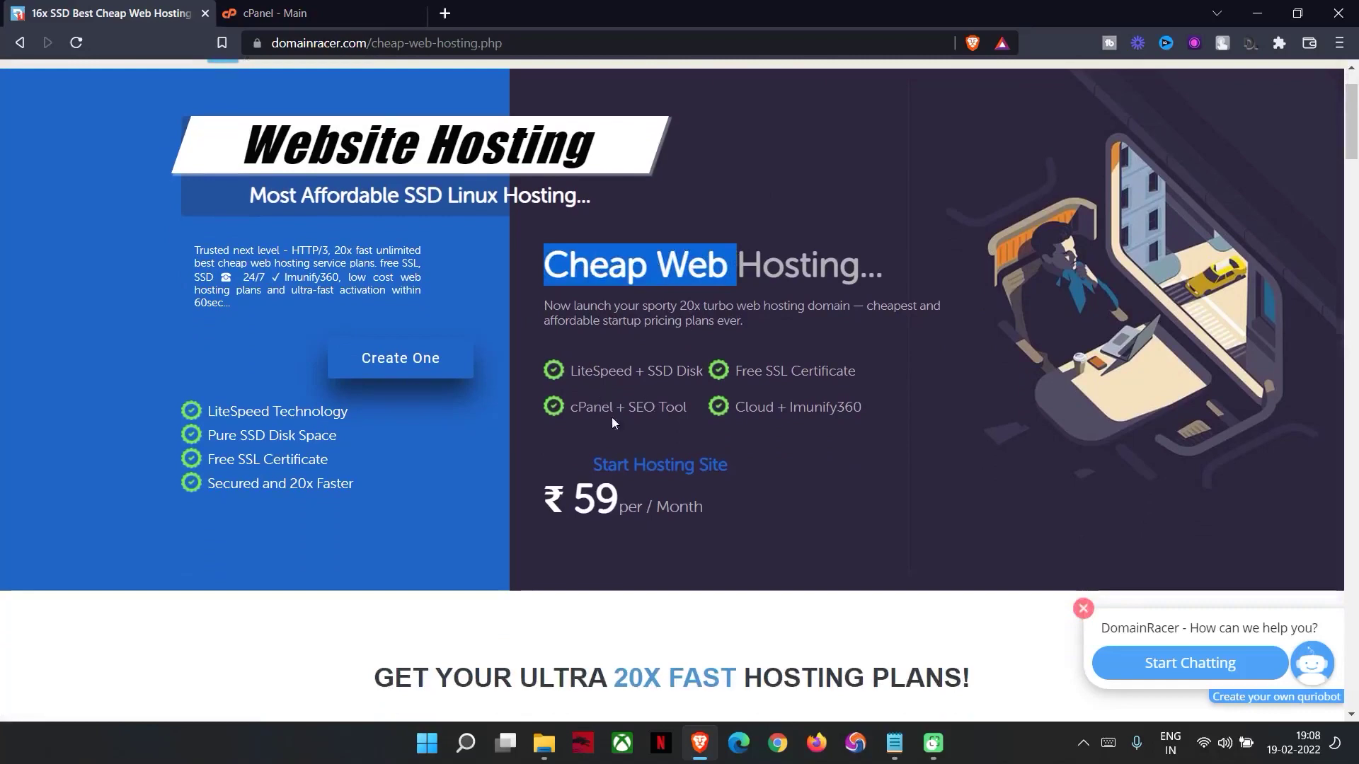
pyautogui.scroll(-3, 615, 495)
pyautogui.scroll(4, 425, 432)
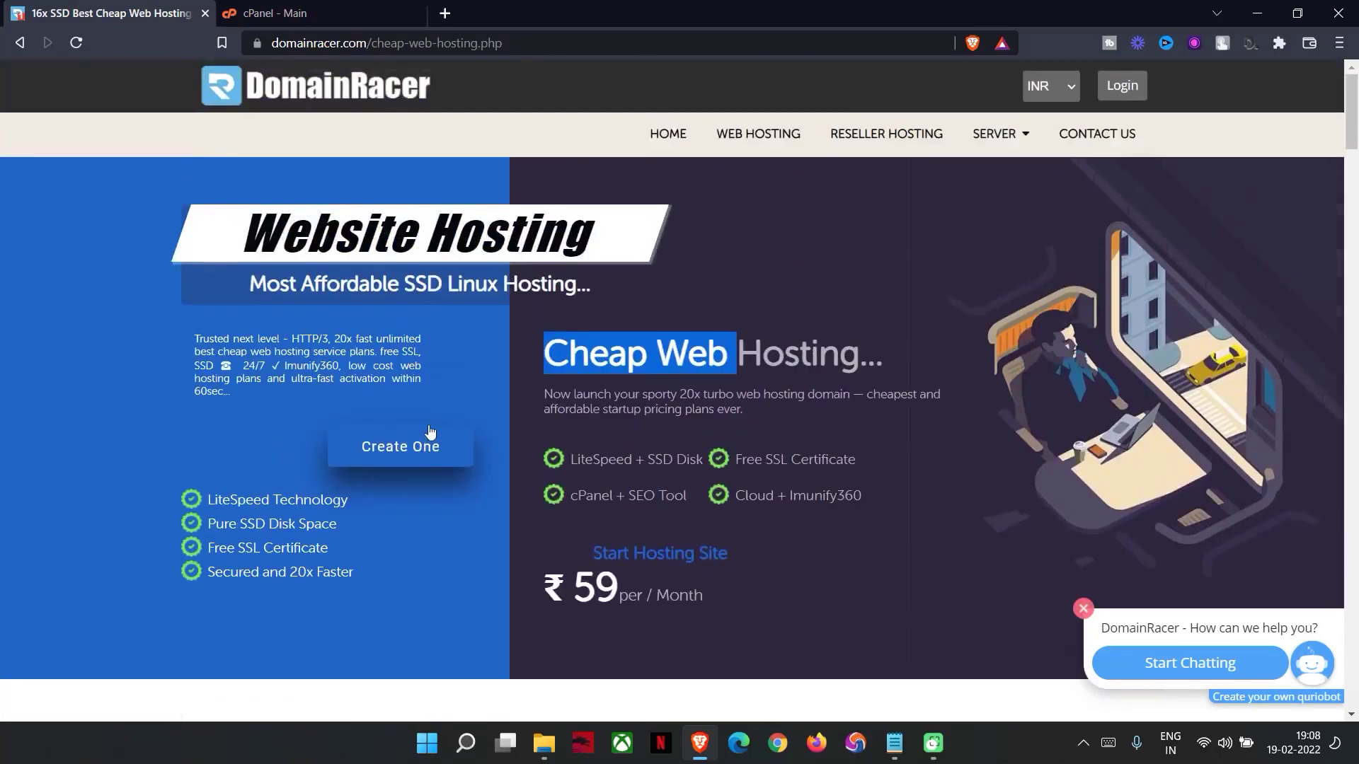
pyautogui.scroll(-6, 426, 431)
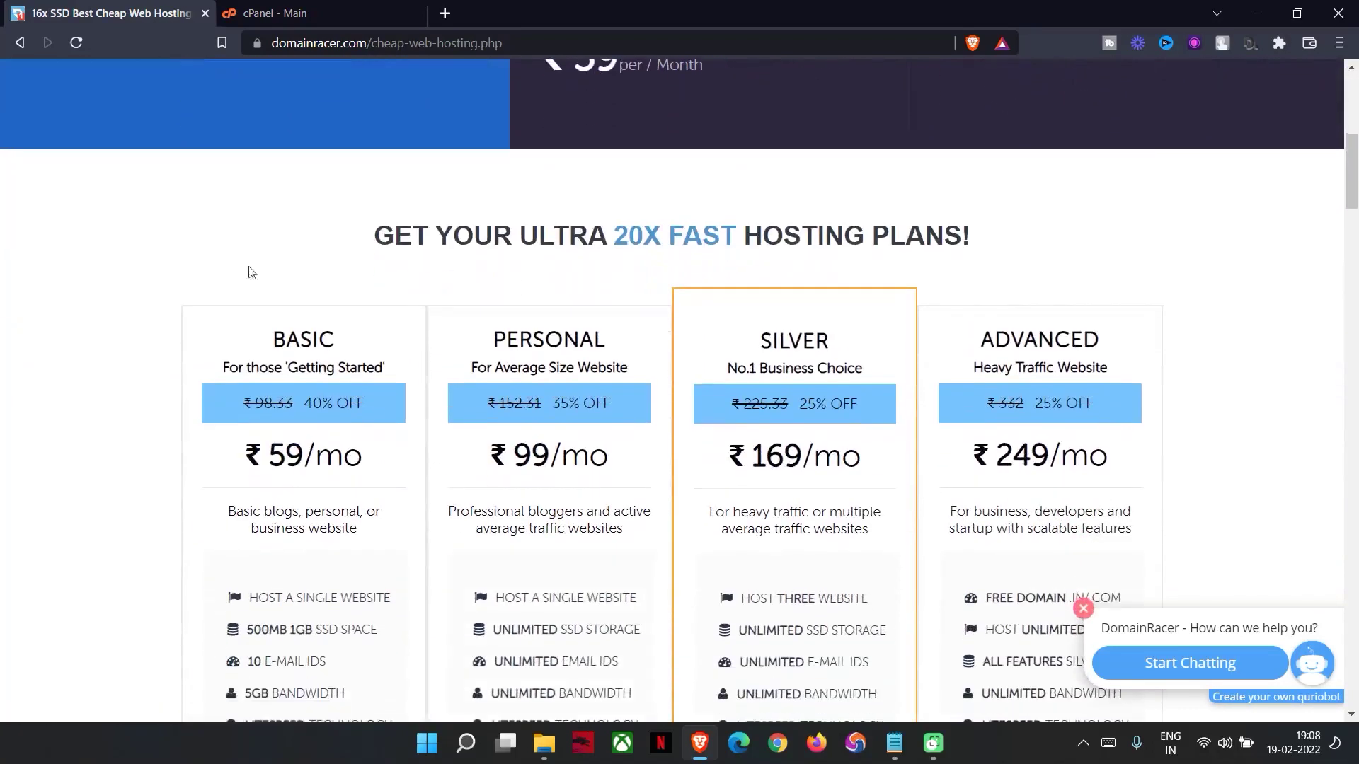
pyautogui.scroll(-3, 290, 361)
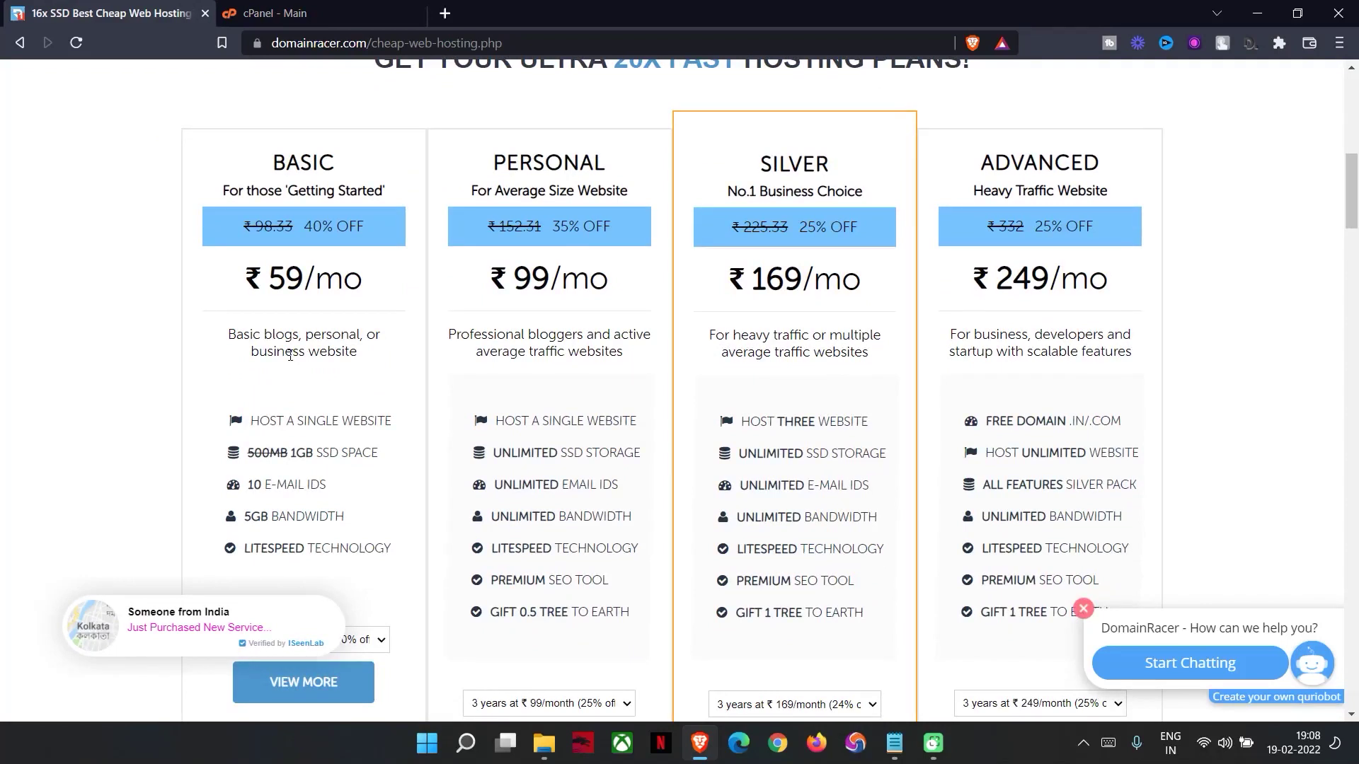
pyautogui.scroll(-4, 285, 352)
pyautogui.scroll(3, 310, 271)
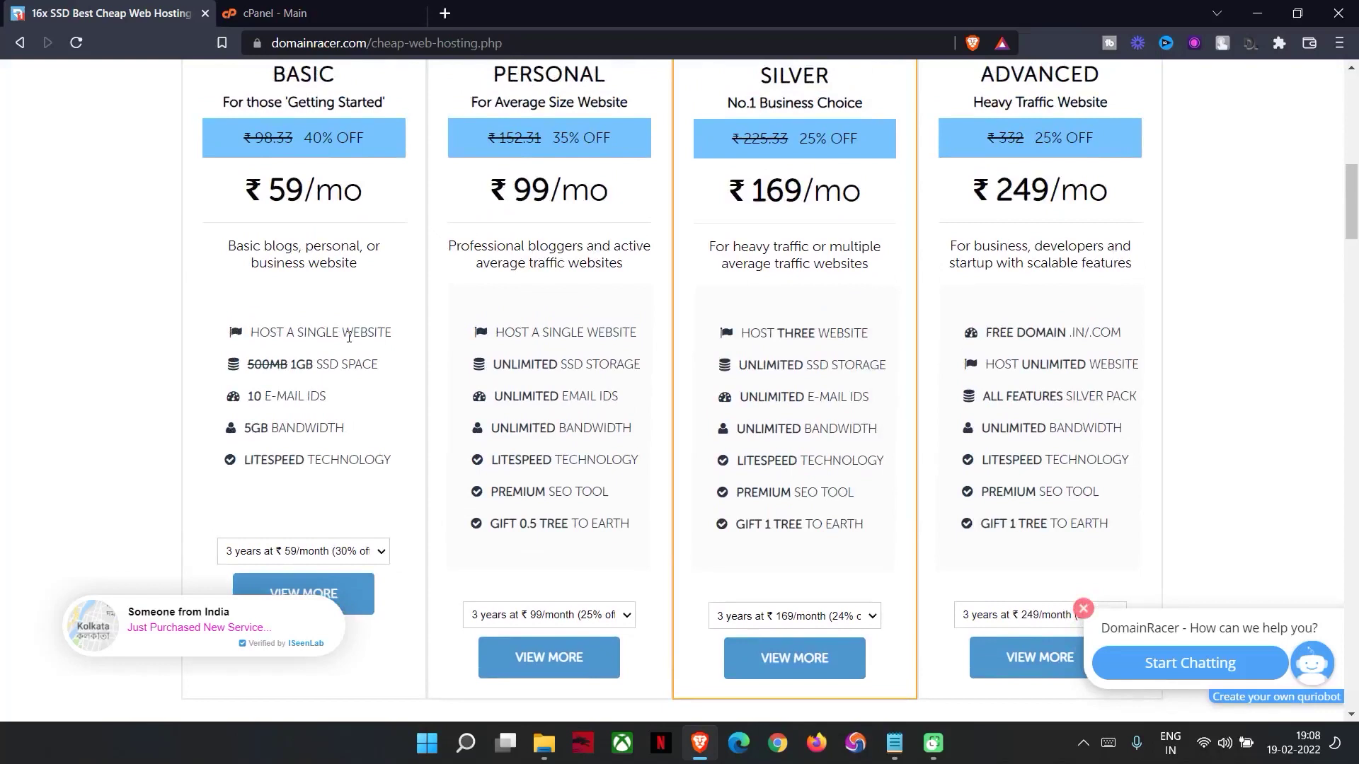
pyautogui.scroll(1, 264, 337)
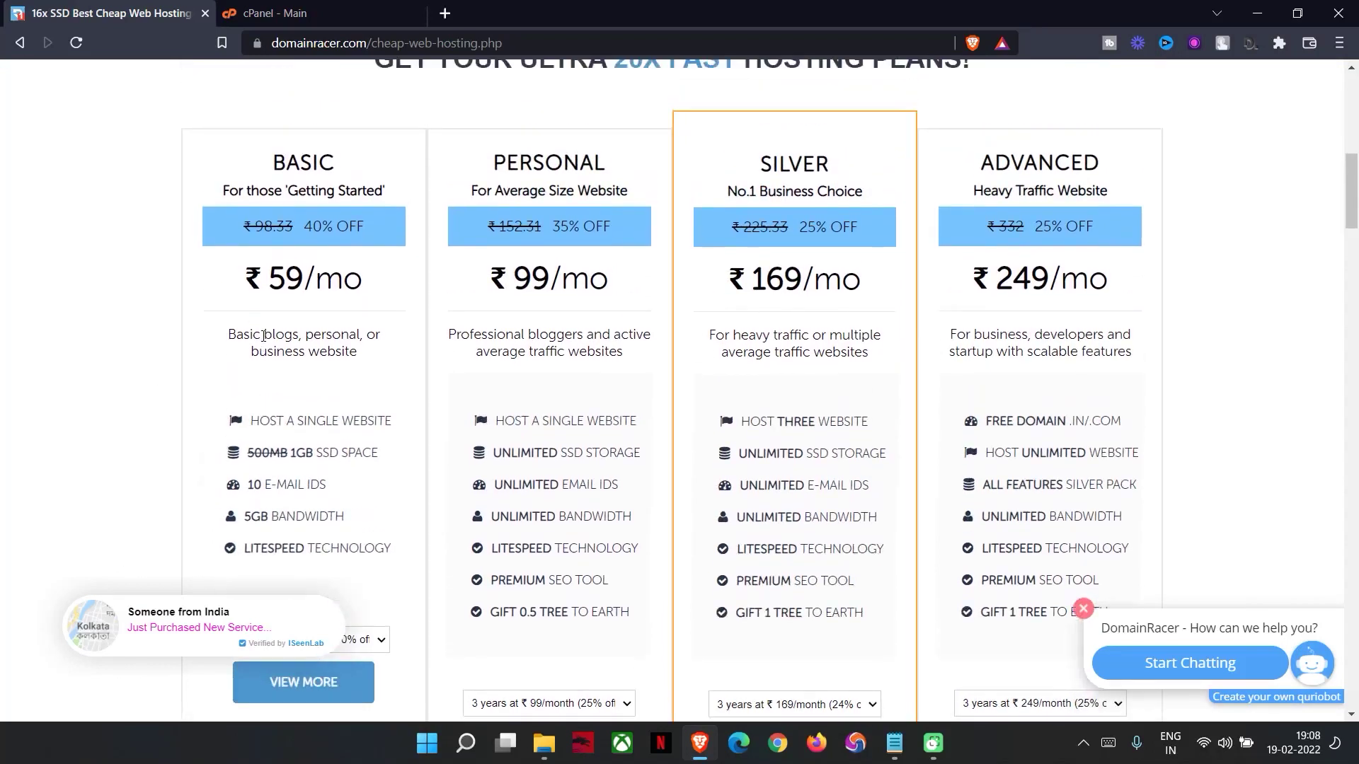
# Step: Examine the Basic plan's features, including website count, SSD space, e-mail IDs and bandwidth
pyautogui.moveTo(275, 419); pyautogui.dragTo(272, 541)
pyautogui.click(282, 457)
pyautogui.moveTo(283, 458); pyautogui.dragTo(257, 524)
pyautogui.click(354, 453)
pyautogui.click(244, 522)
pyautogui.click(371, 524)
pyautogui.click(346, 374)
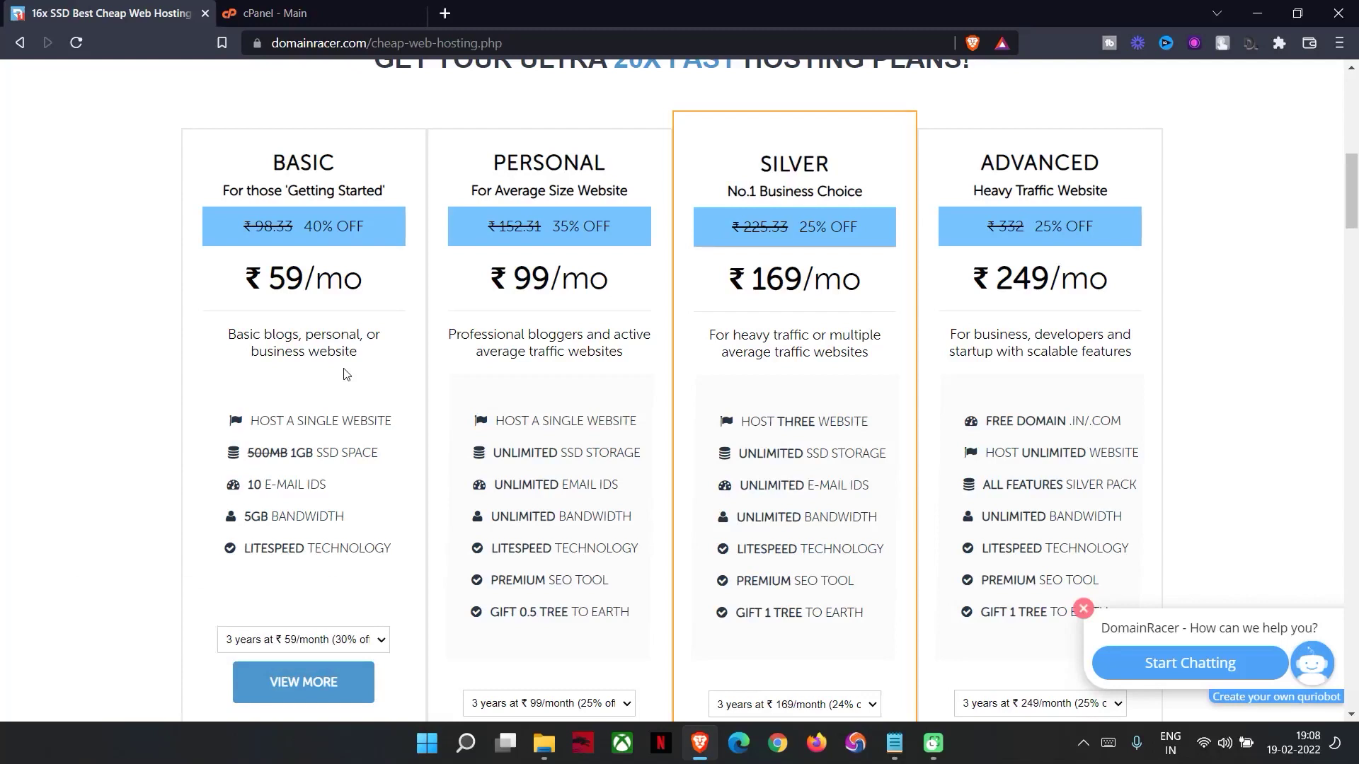
pyautogui.moveTo(385, 460); pyautogui.dragTo(270, 423)
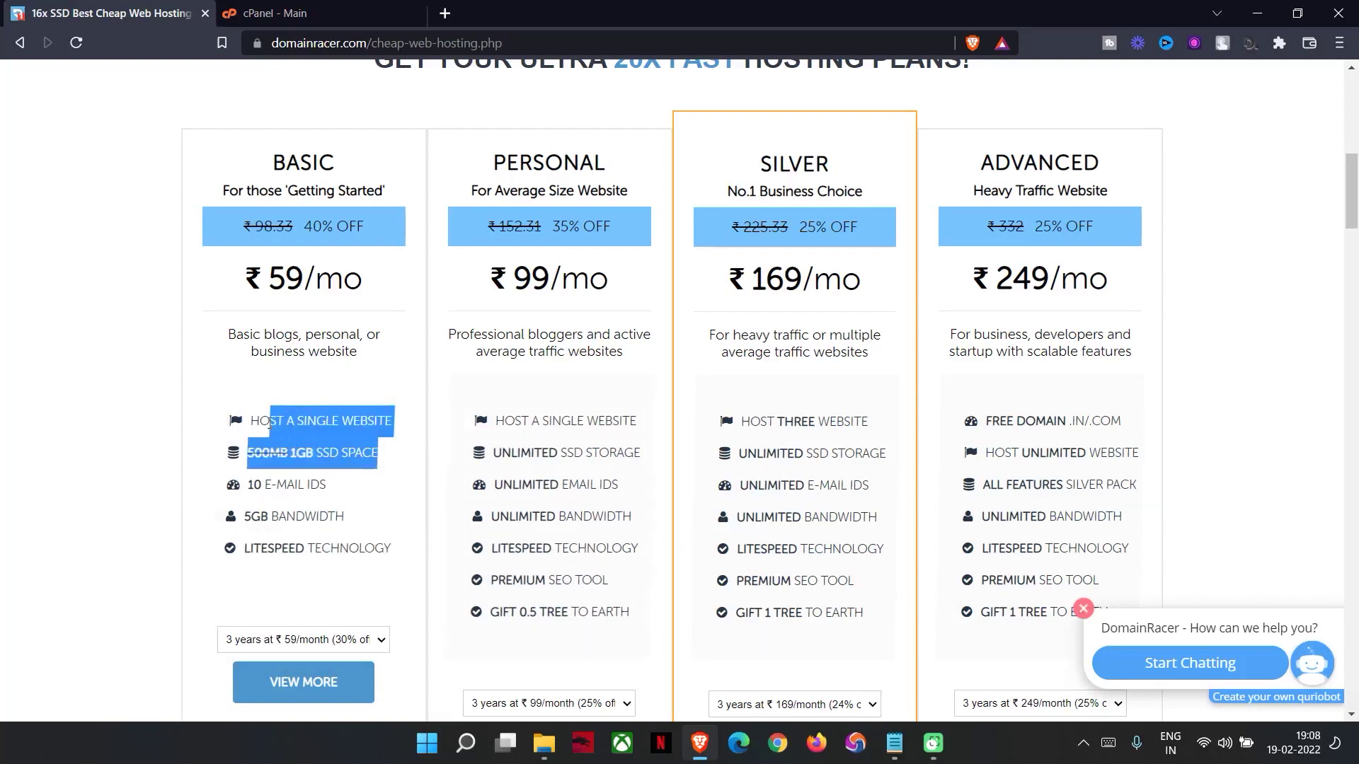
pyautogui.click(236, 423)
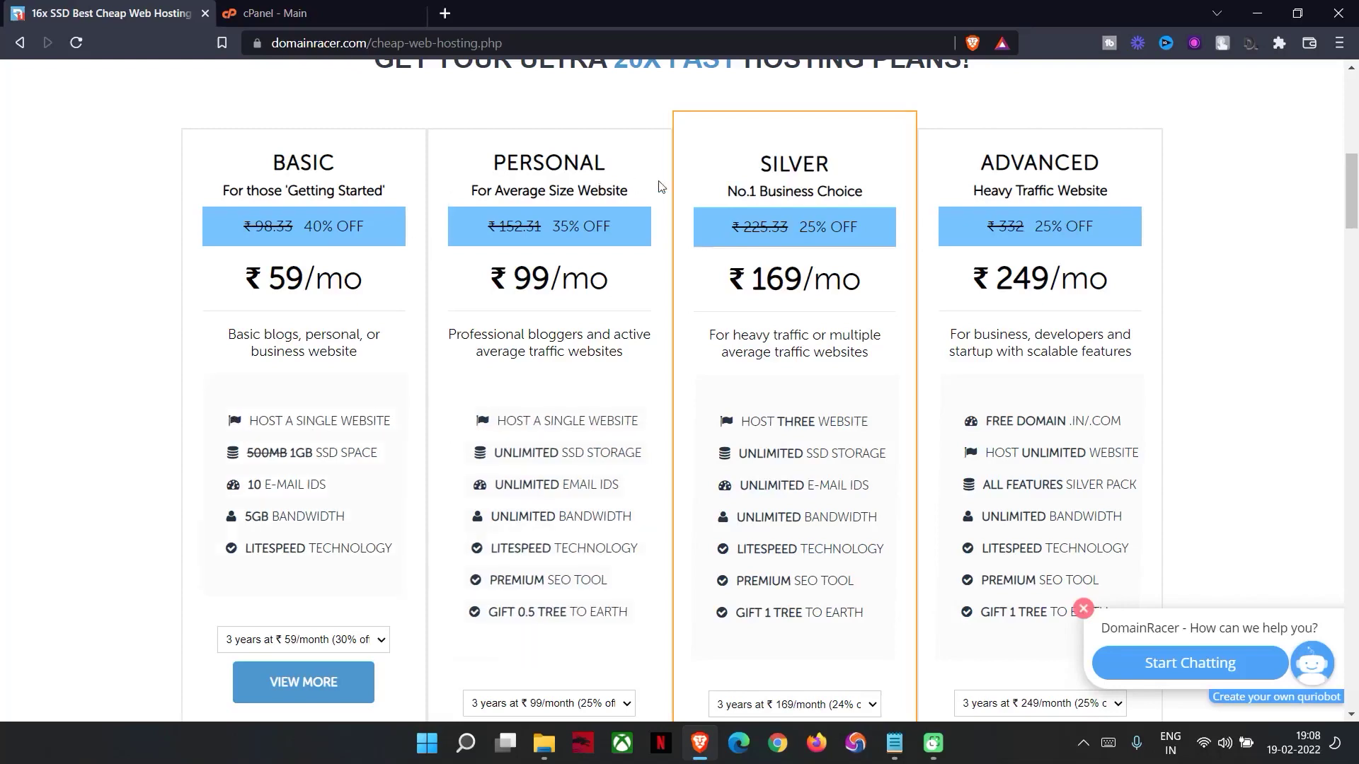
# Step: Examine the Personal plan's features, including website count, storage, e-mail IDs, bandwidth and SEO tool
pyautogui.moveTo(607, 166); pyautogui.dragTo(484, 145)
pyautogui.scroll(-3, 549, 414)
pyautogui.scroll(3, 548, 414)
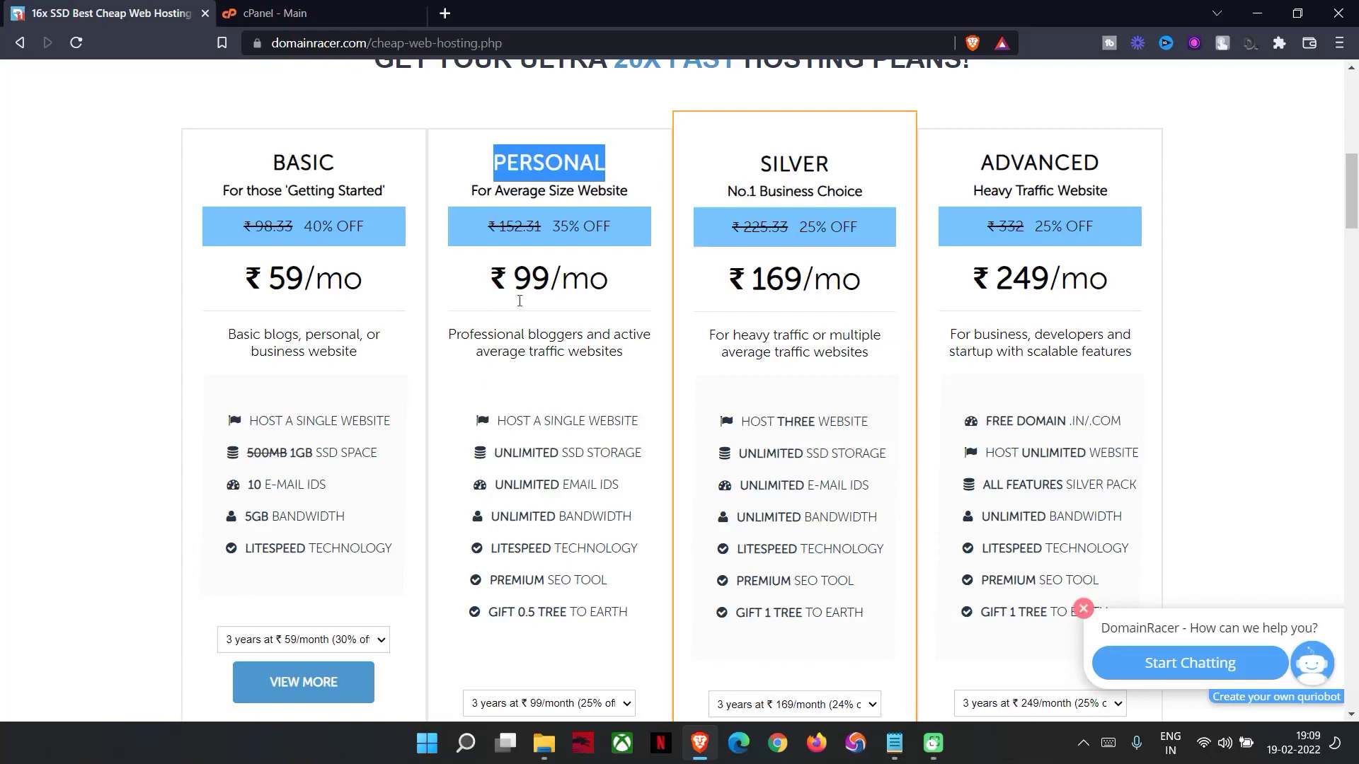
pyautogui.moveTo(494, 422); pyautogui.dragTo(610, 443)
pyautogui.click(591, 495)
pyautogui.moveTo(496, 453); pyautogui.dragTo(591, 462)
pyautogui.click(591, 461)
pyautogui.moveTo(503, 483); pyautogui.dragTo(632, 452)
pyautogui.click(554, 518)
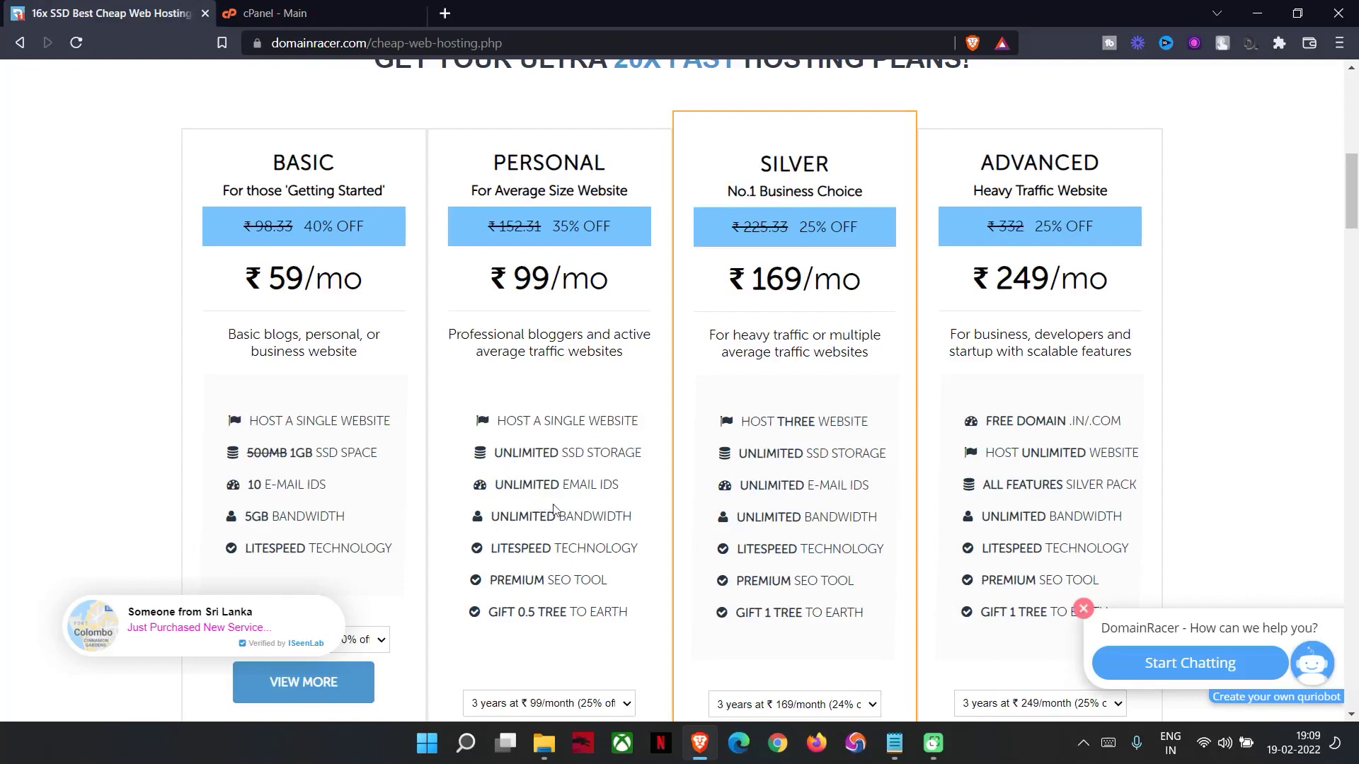
pyautogui.moveTo(513, 536); pyautogui.dragTo(690, 520)
pyautogui.scroll(-1, 482, 523)
pyautogui.click(545, 523)
pyautogui.moveTo(495, 493); pyautogui.dragTo(588, 495)
pyautogui.click(579, 521)
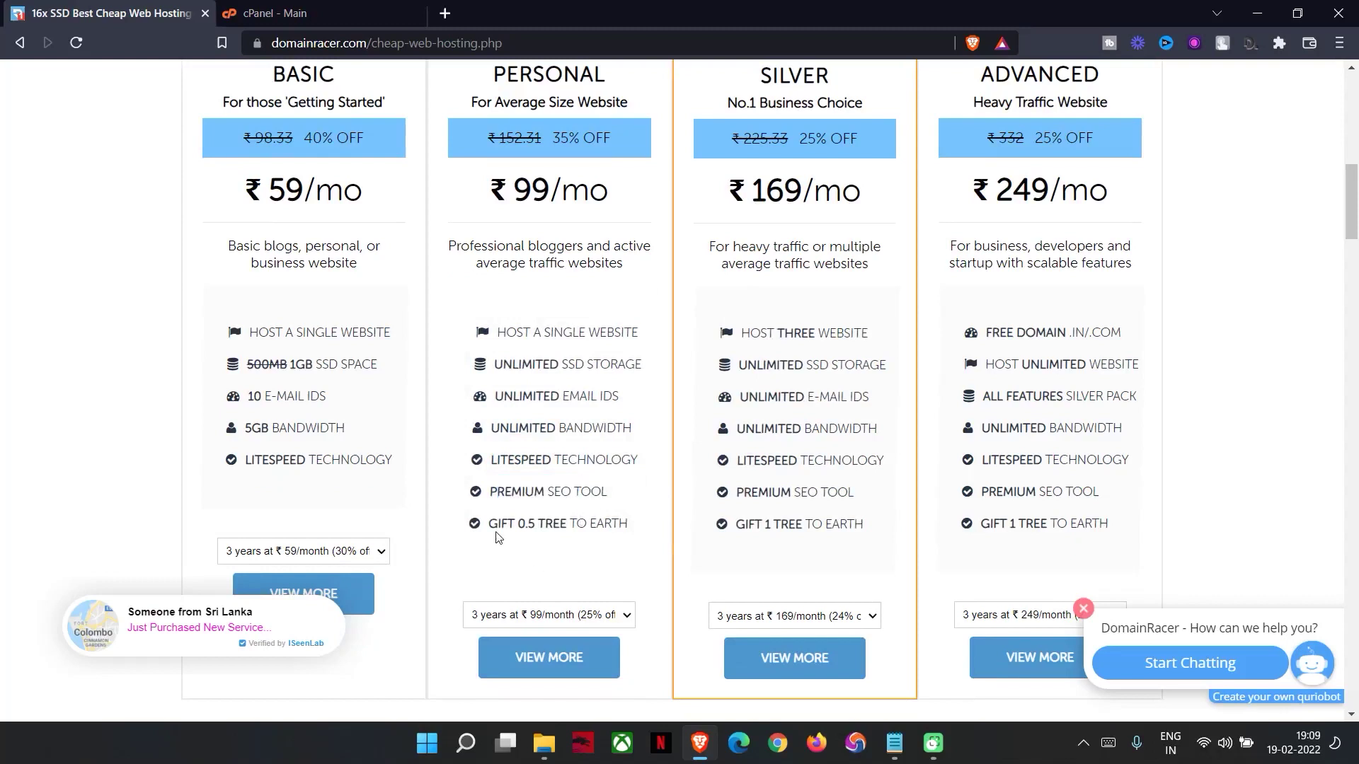
# Step: Examine the Silver plan's features, including website count, SSD storage, e-mail IDs, bandwidth, LiteSpeed technology, SEO tool and tree gift
pyautogui.scroll(1, 871, 456)
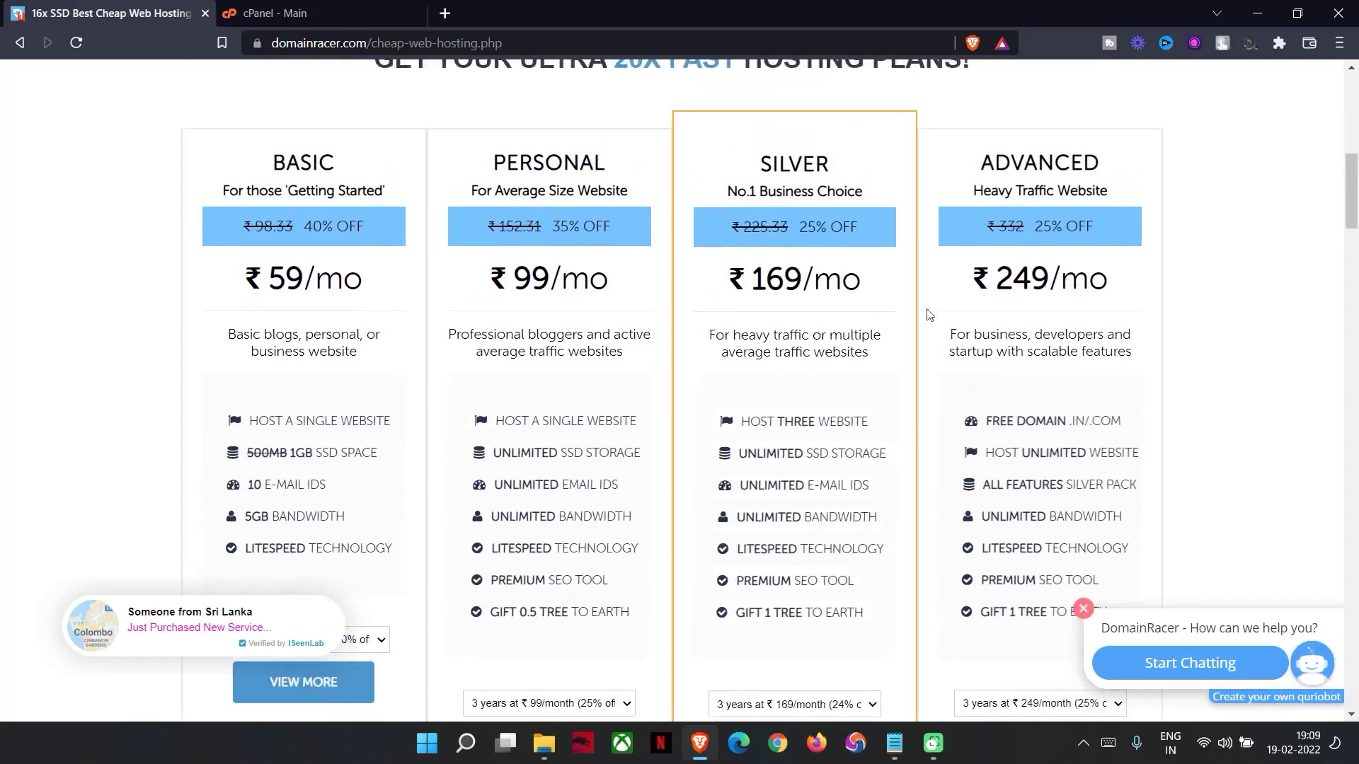
pyautogui.moveTo(739, 165); pyautogui.dragTo(825, 164)
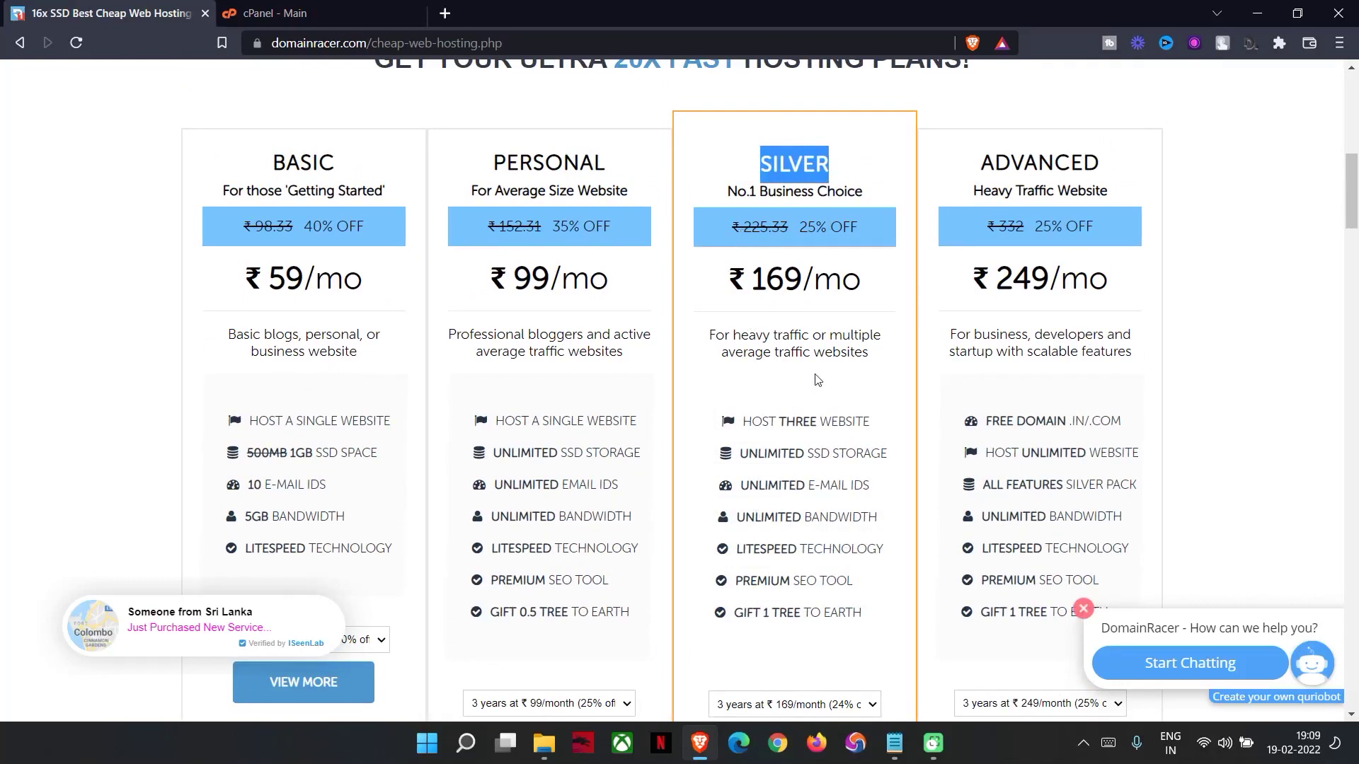
pyautogui.click(746, 417)
pyautogui.moveTo(747, 417); pyautogui.dragTo(917, 423)
pyautogui.click(800, 465)
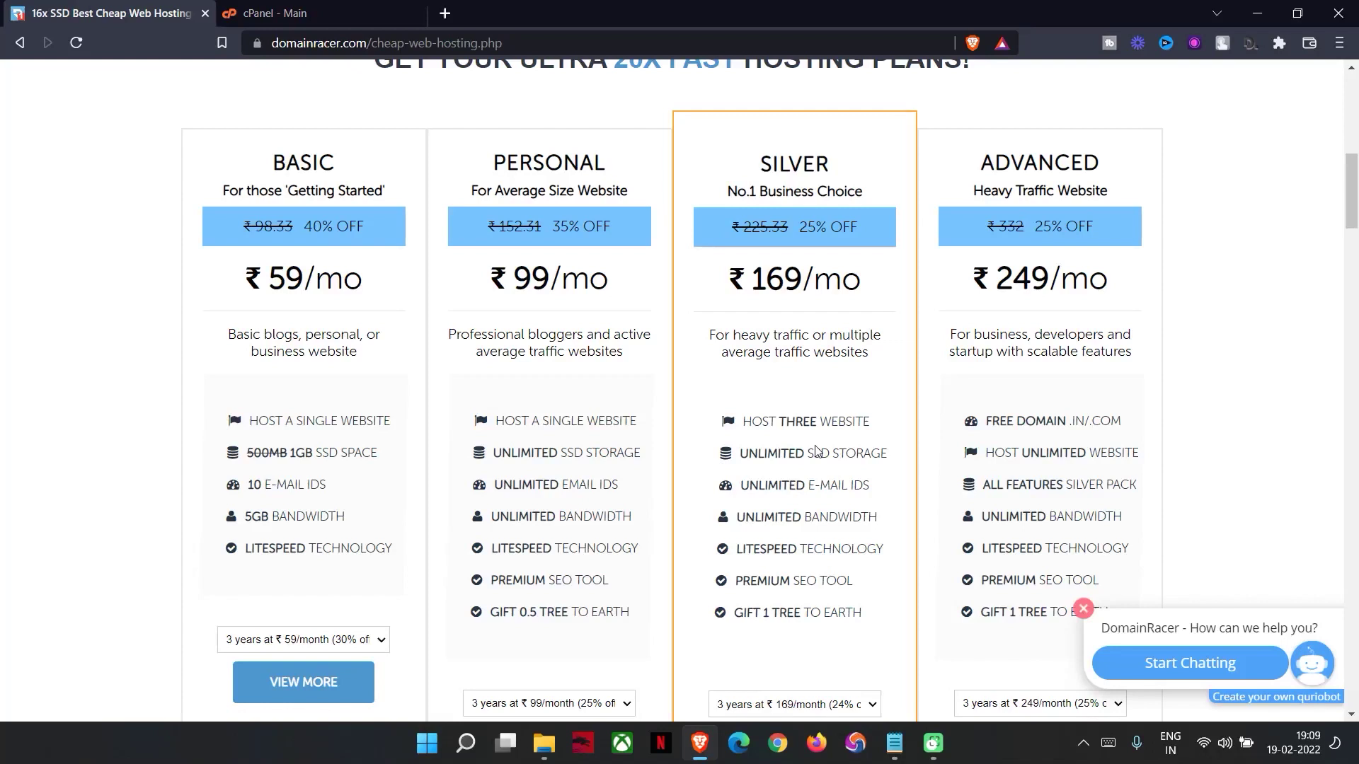
pyautogui.moveTo(864, 446); pyautogui.dragTo(991, 422)
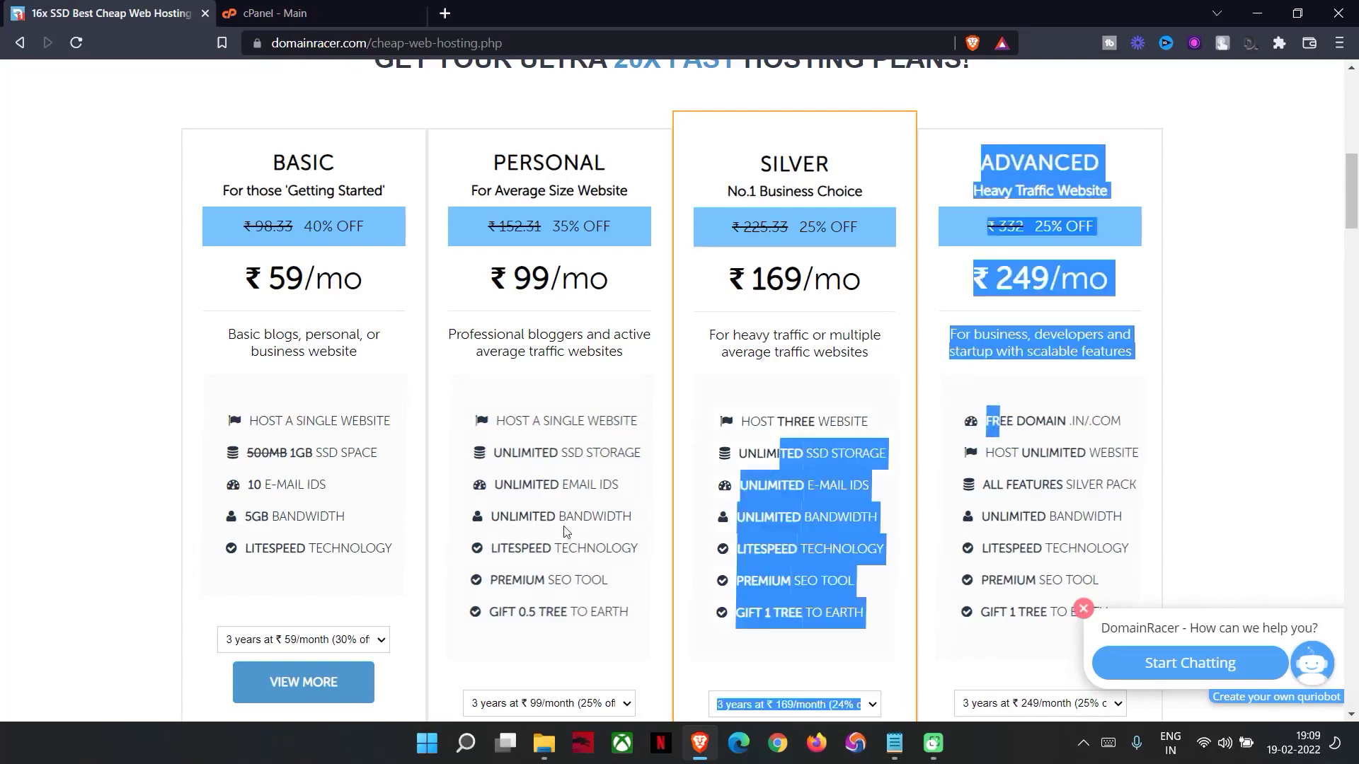
pyautogui.moveTo(779, 517); pyautogui.dragTo(869, 553)
pyautogui.moveTo(749, 581); pyautogui.dragTo(880, 585)
pyautogui.click(869, 625)
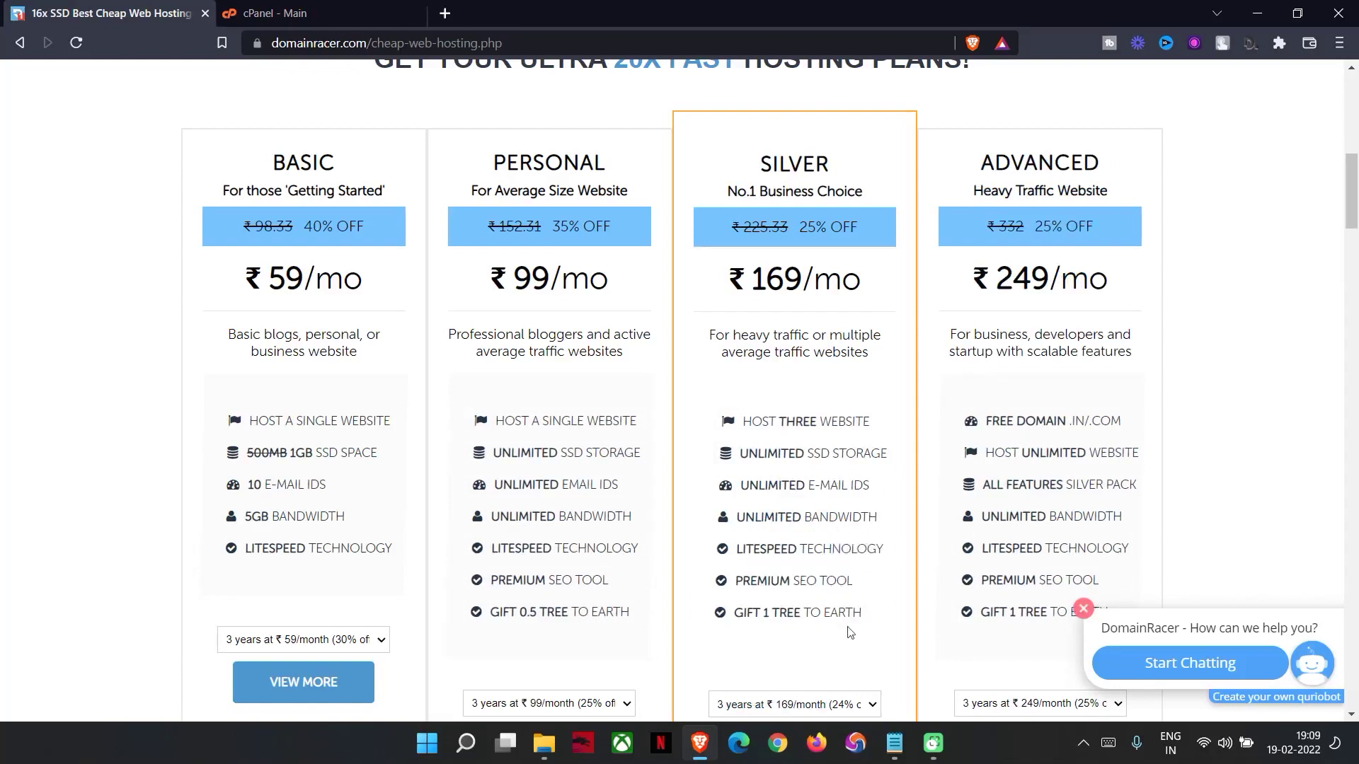
pyautogui.moveTo(734, 583); pyautogui.dragTo(839, 583)
pyautogui.click(782, 630)
pyautogui.moveTo(743, 612); pyautogui.dragTo(818, 633)
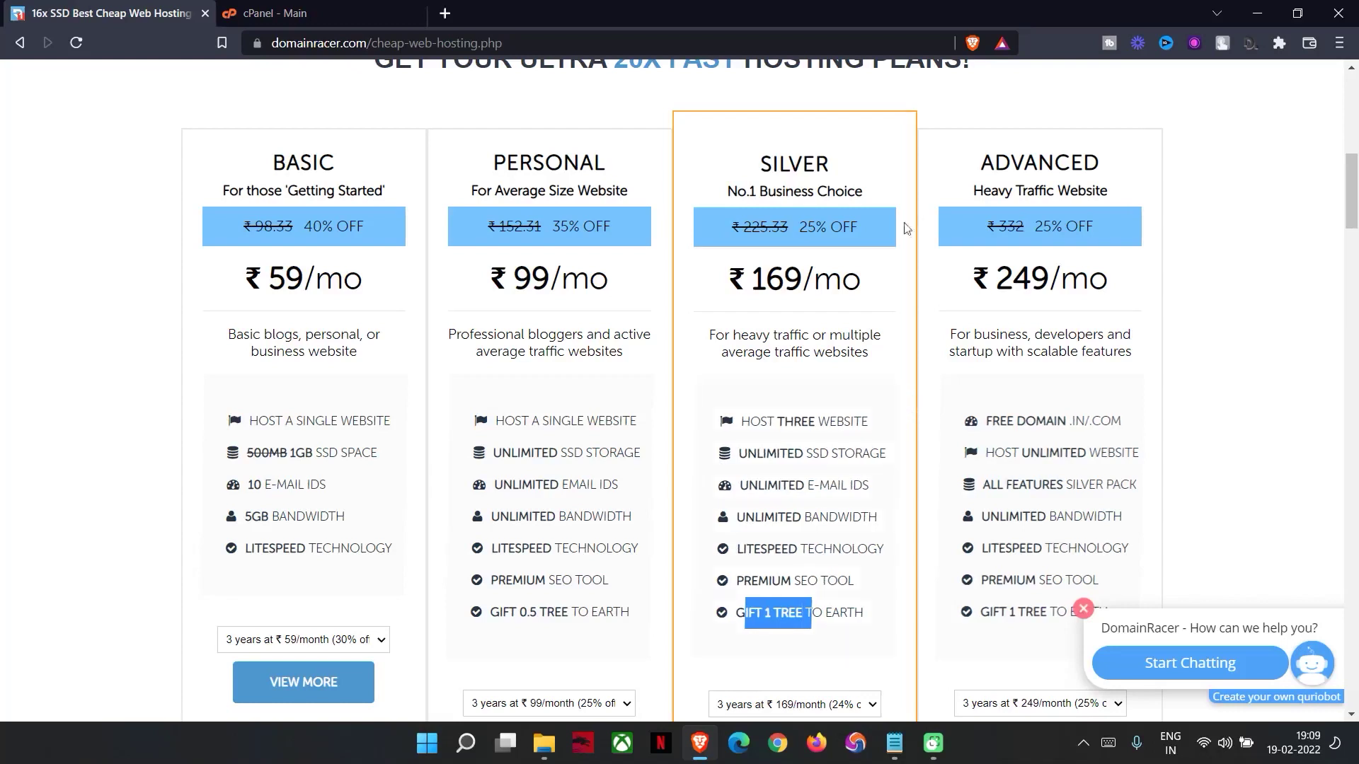
# Step: Examine the Advanced plan's features, including the free domain, website count, Silver pack features, bandwidth, LiteSpeed technology and SEO tool
pyautogui.moveTo(962, 152); pyautogui.dragTo(1132, 248)
pyautogui.click(1035, 418)
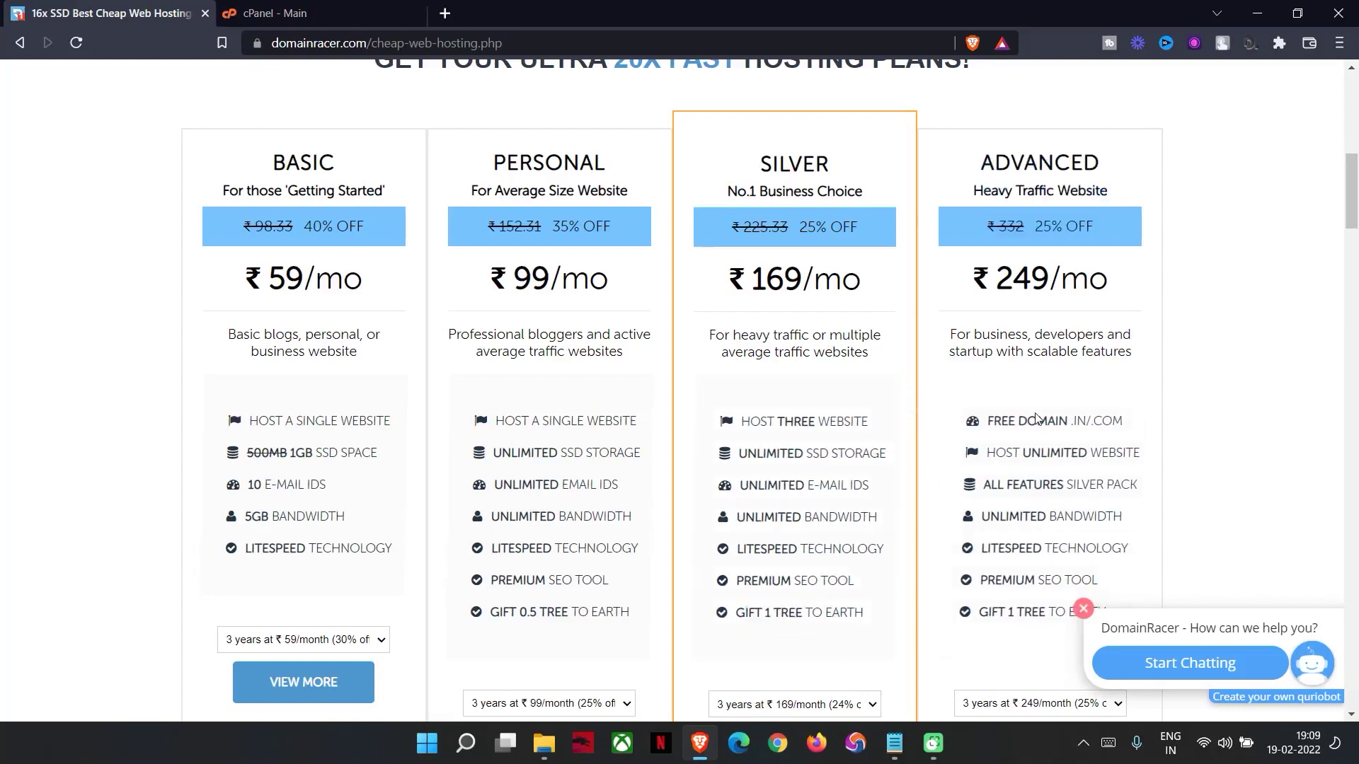
pyautogui.moveTo(1011, 428); pyautogui.dragTo(965, 310)
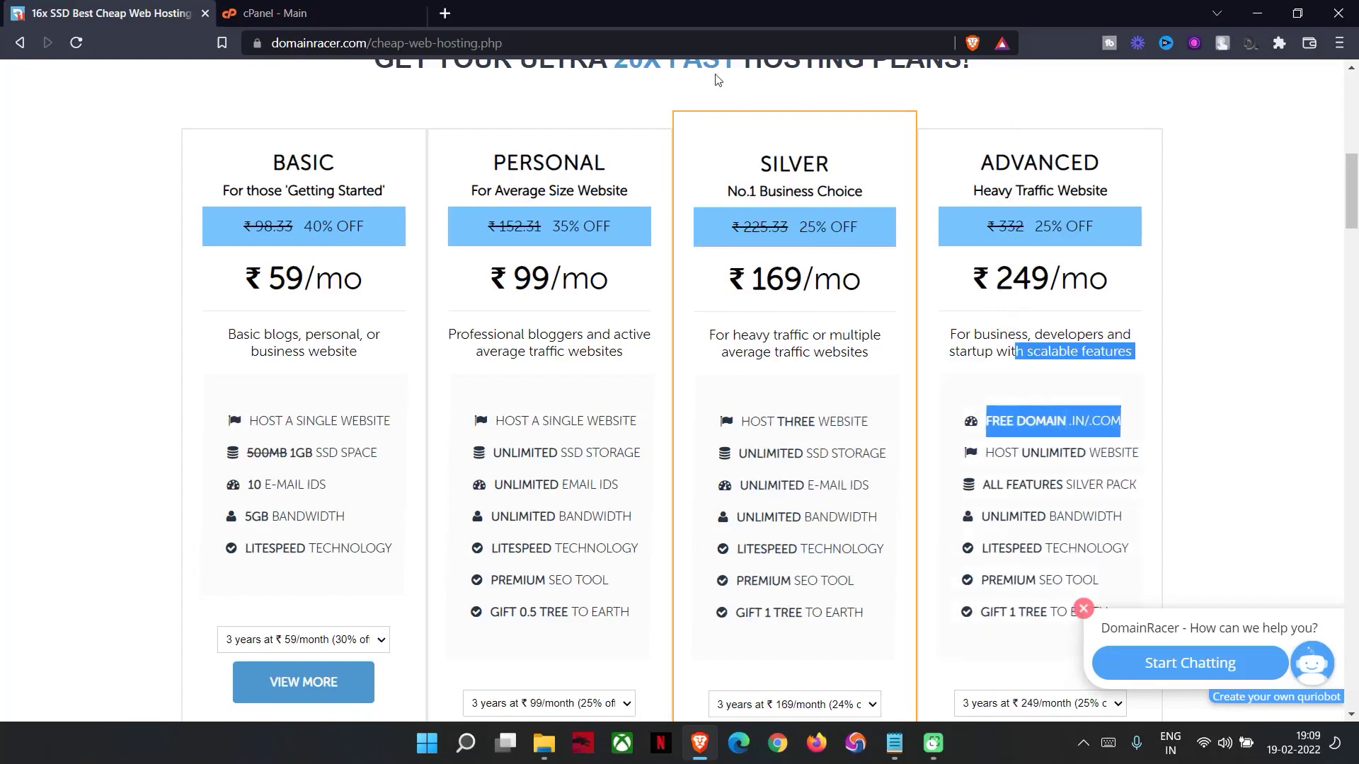
pyautogui.moveTo(985, 453); pyautogui.dragTo(1143, 455)
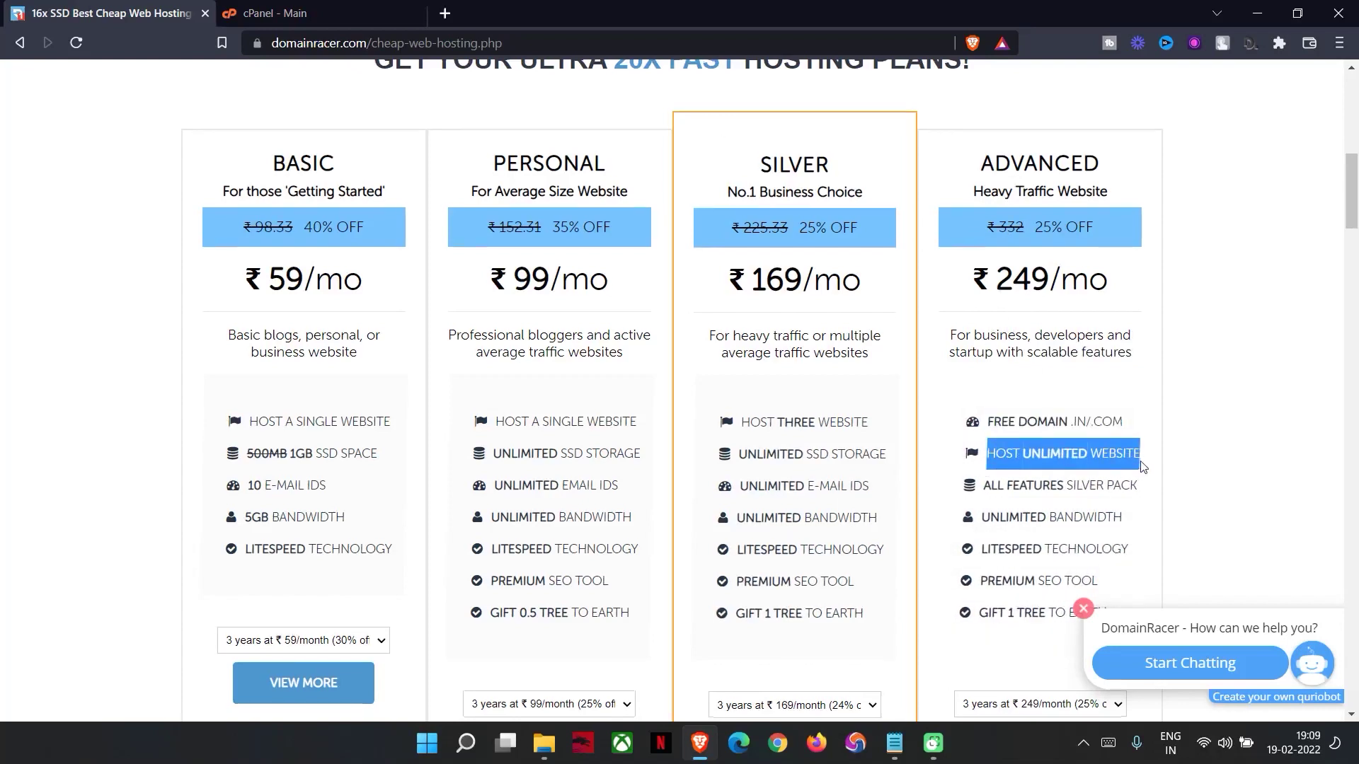
pyautogui.scroll(-2, 1124, 400)
pyautogui.moveTo(992, 402); pyautogui.dragTo(1133, 416)
pyautogui.click(1075, 447)
pyautogui.moveTo(997, 430); pyautogui.dragTo(1100, 433)
pyautogui.click(1057, 455)
pyautogui.moveTo(976, 453); pyautogui.dragTo(1129, 462)
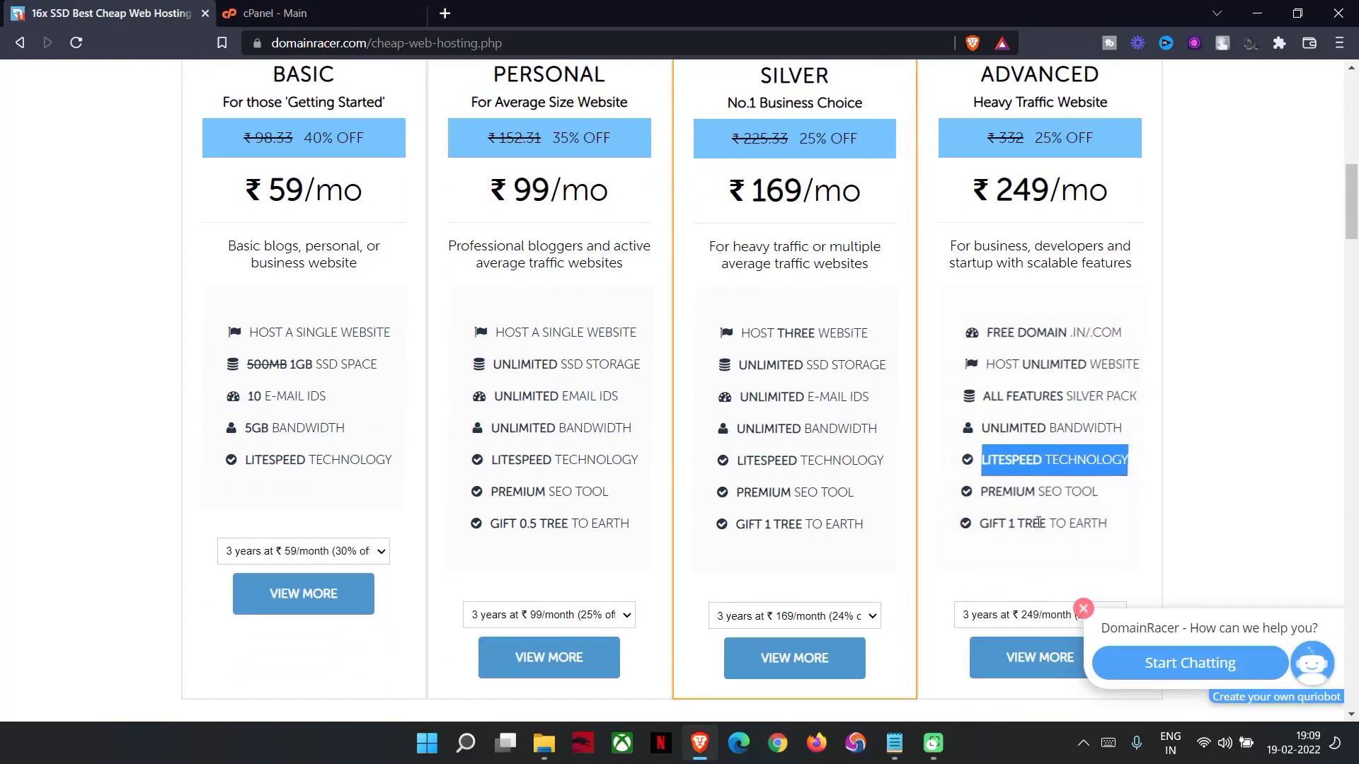
pyautogui.moveTo(1013, 491); pyautogui.dragTo(1108, 525)
pyautogui.click(1005, 560)
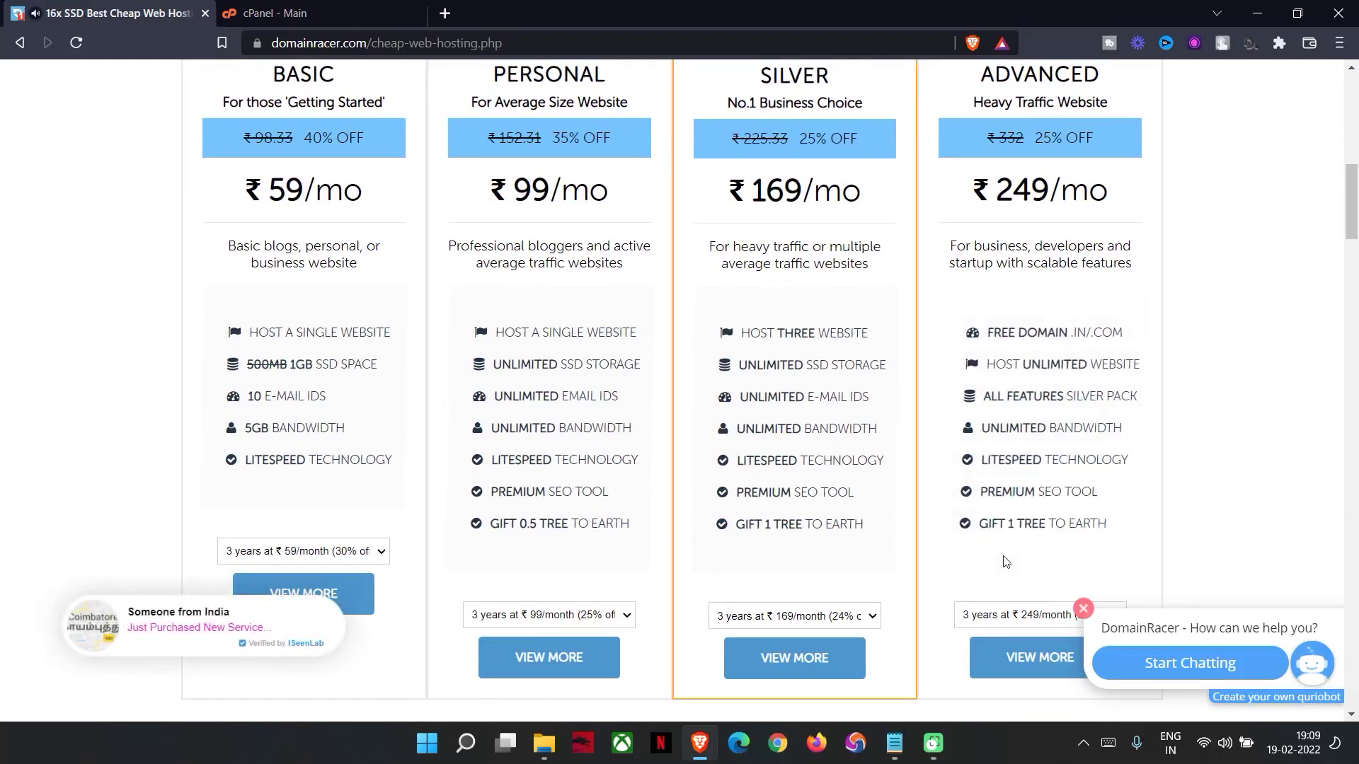
# Step: Look through the hosting page's platform section, covering hosting management, server speed, e-mail management, support, backup and plan deals
pyautogui.scroll(-3, 1246, 415)
pyautogui.scroll(12, 1208, 494)
pyautogui.scroll(-10, 1171, 394)
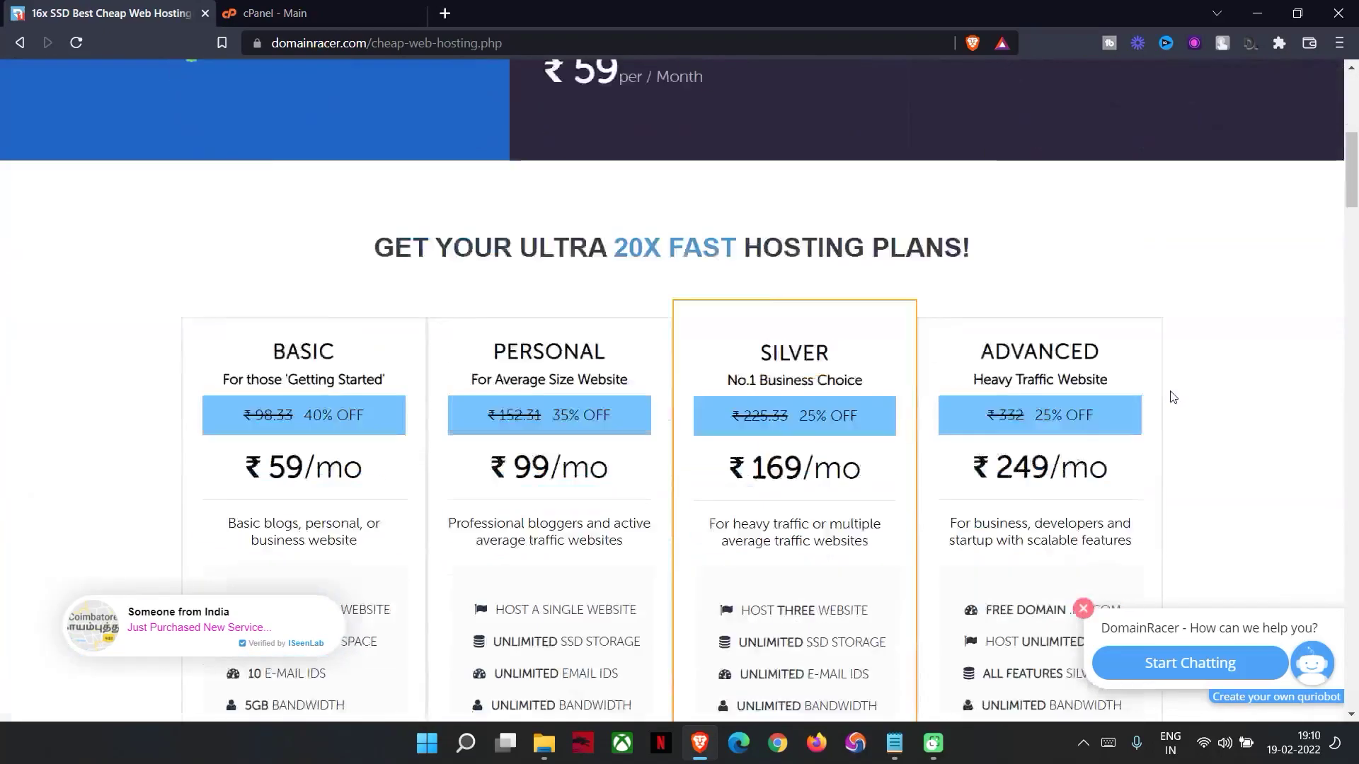
pyautogui.scroll(3, 210, 234)
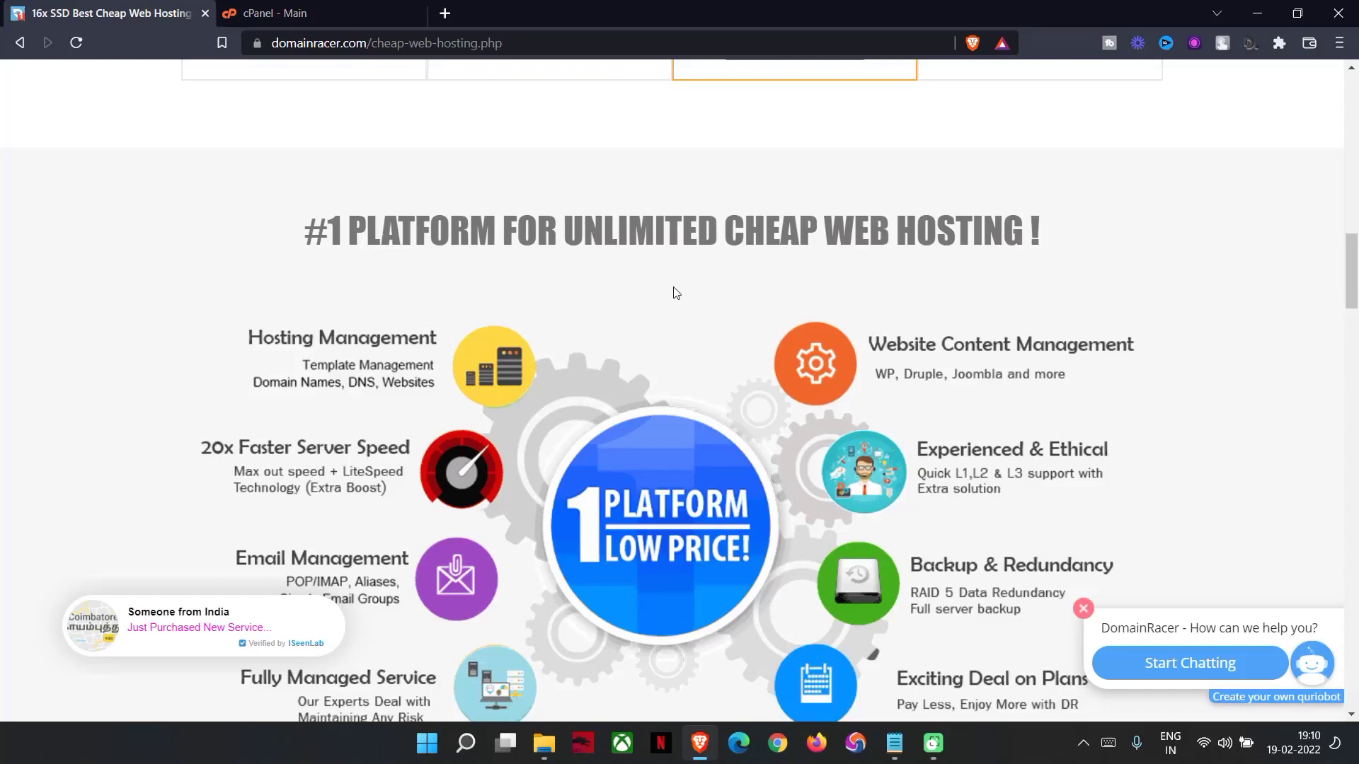
pyautogui.scroll(6, 673, 293)
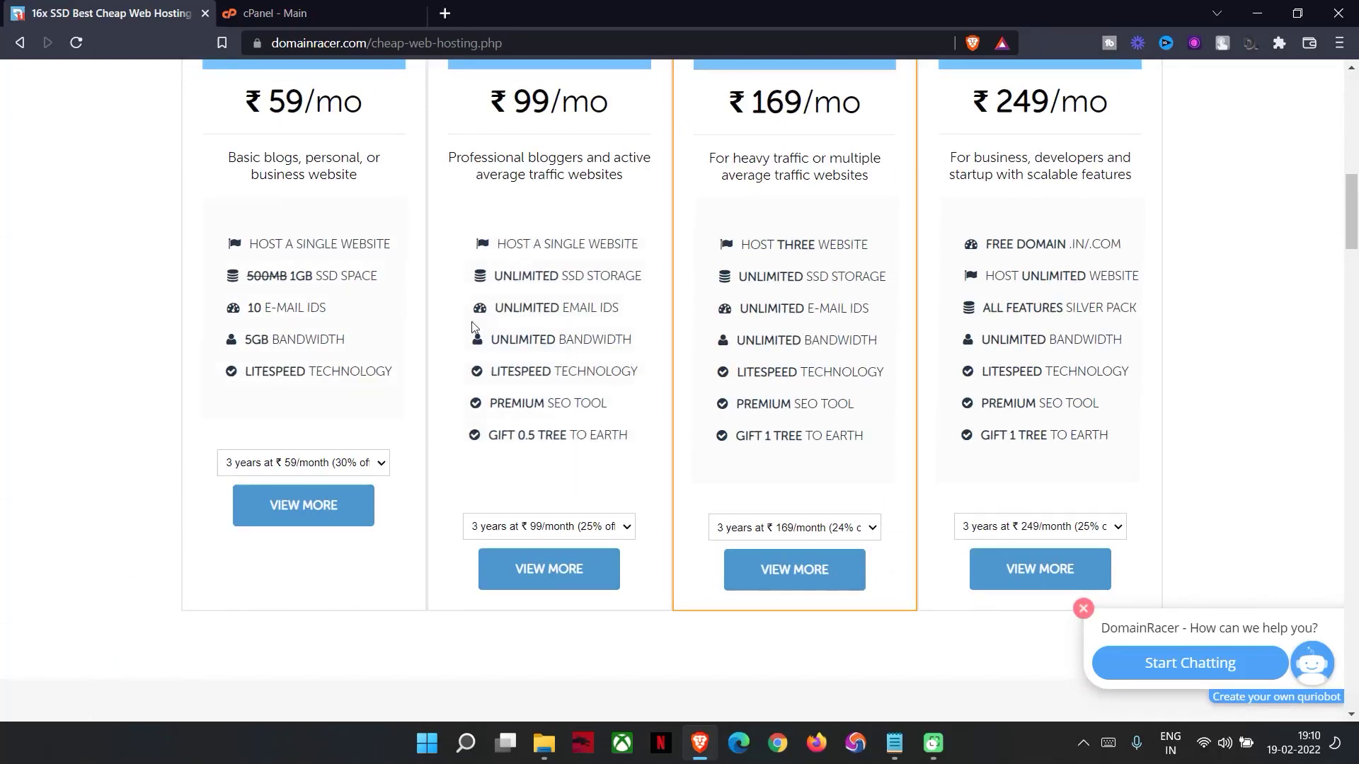
pyautogui.scroll(-4, 466, 475)
pyautogui.scroll(-2, 481, 463)
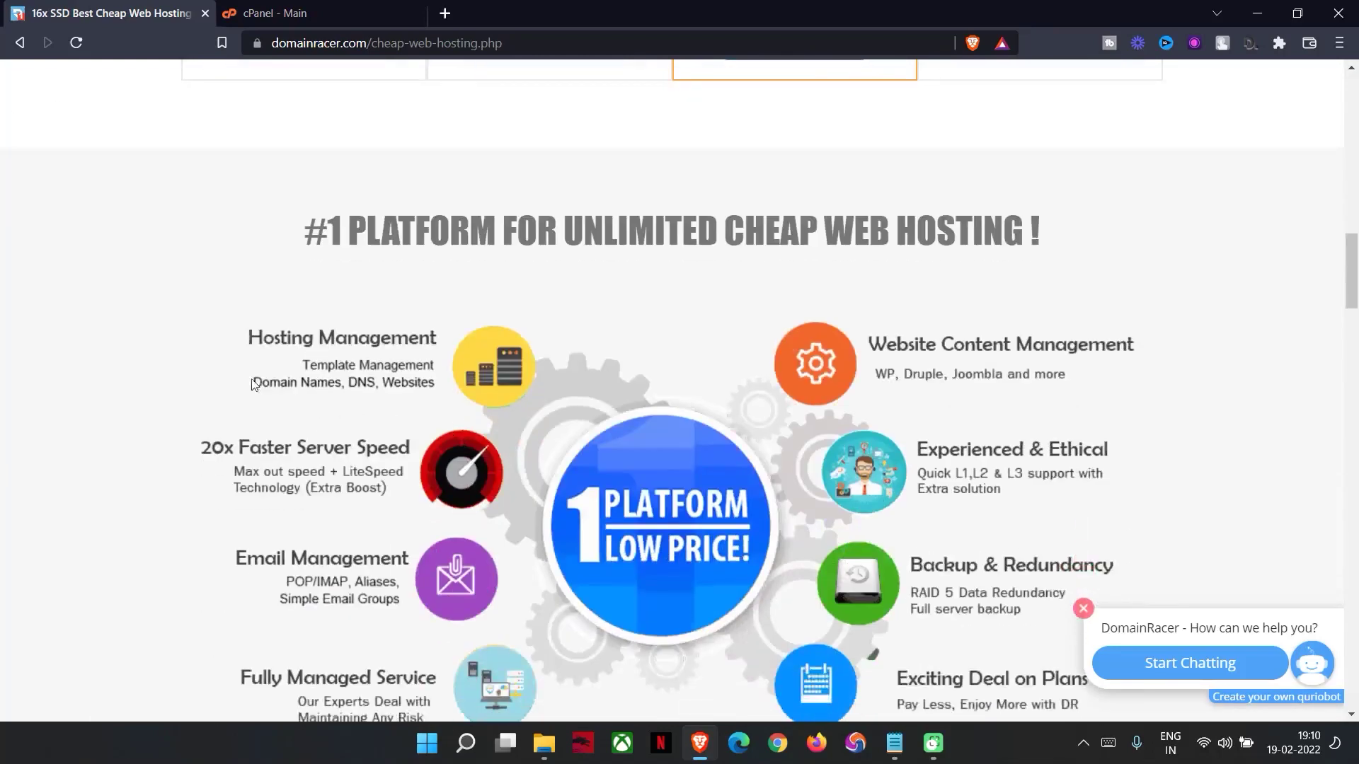
pyautogui.scroll(-1, 272, 375)
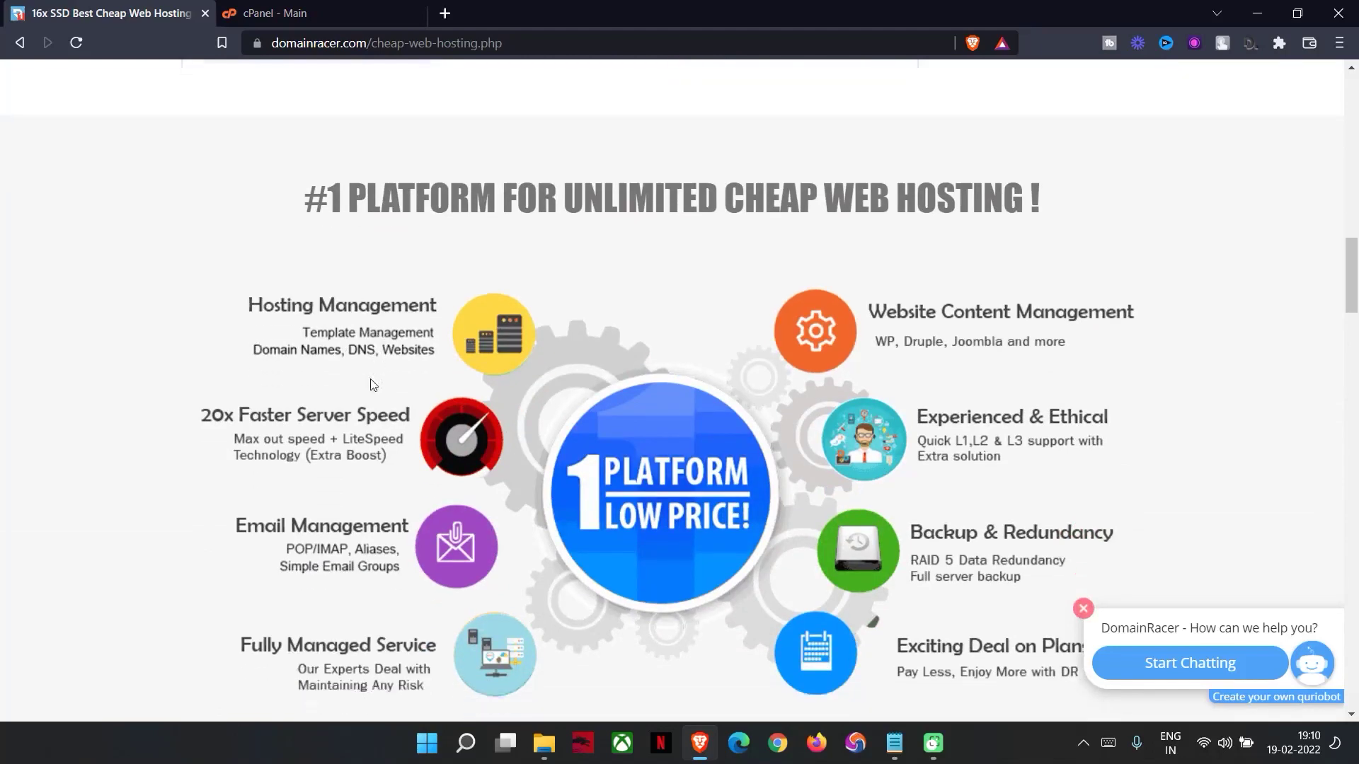
pyautogui.scroll(-2, 389, 405)
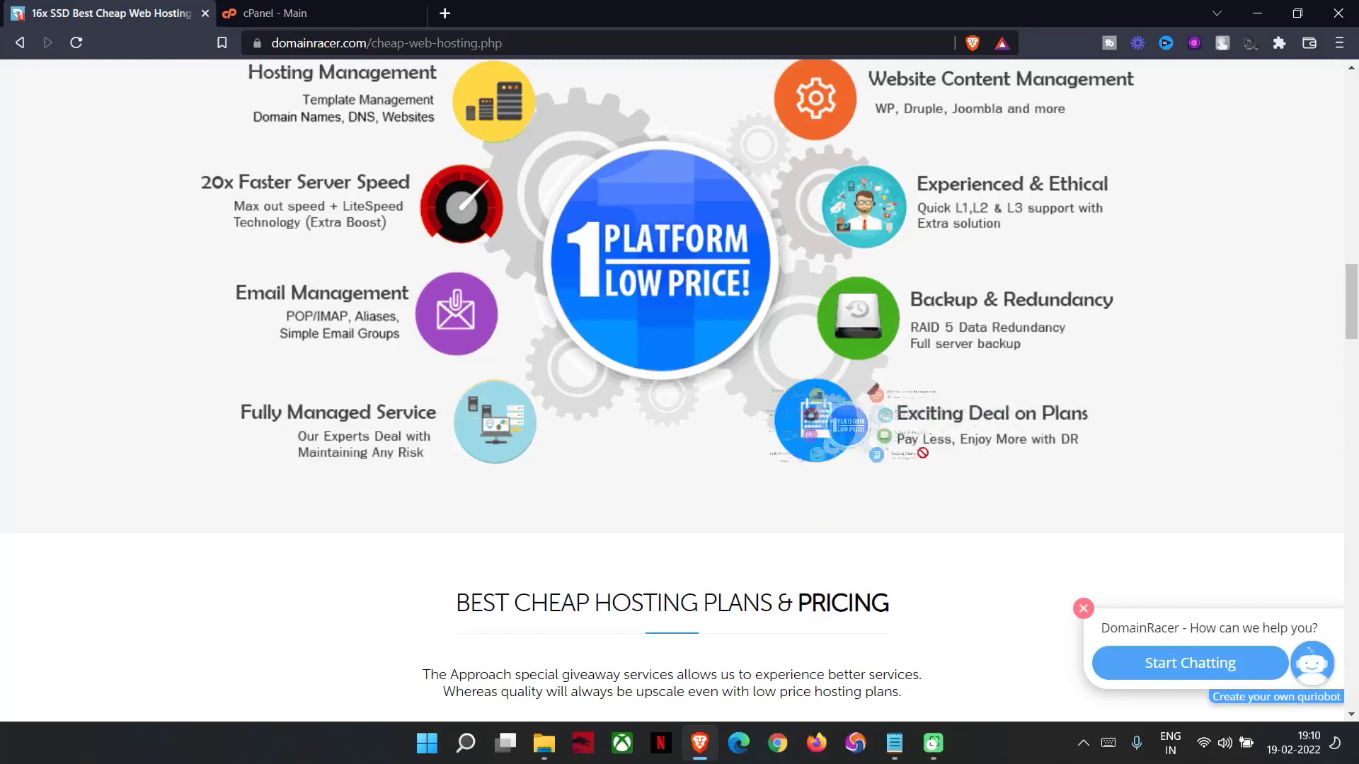
pyautogui.scroll(2, 1097, 432)
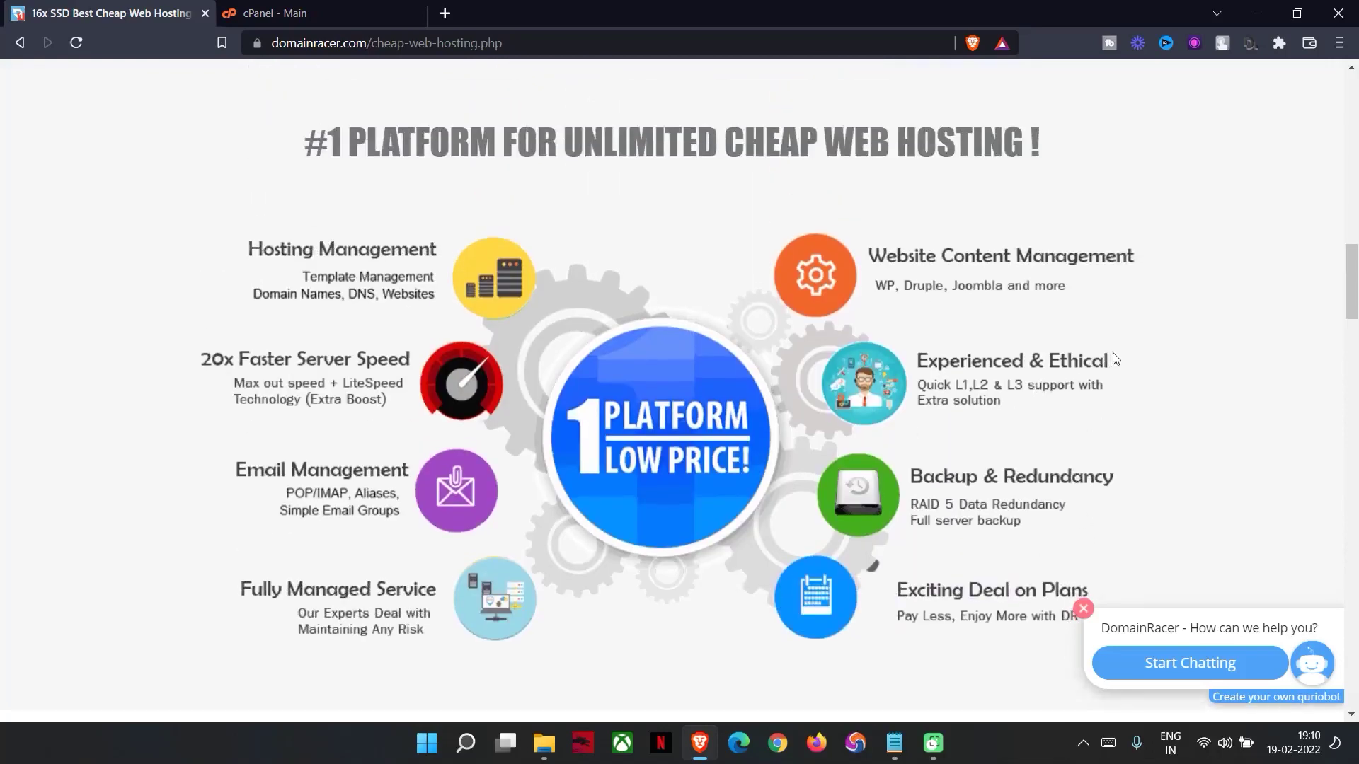
# Step: Return to the hosting plan comparison and review the Basic, Personal, Silver and Advanced plans again
pyautogui.scroll(15, 1068, 533)
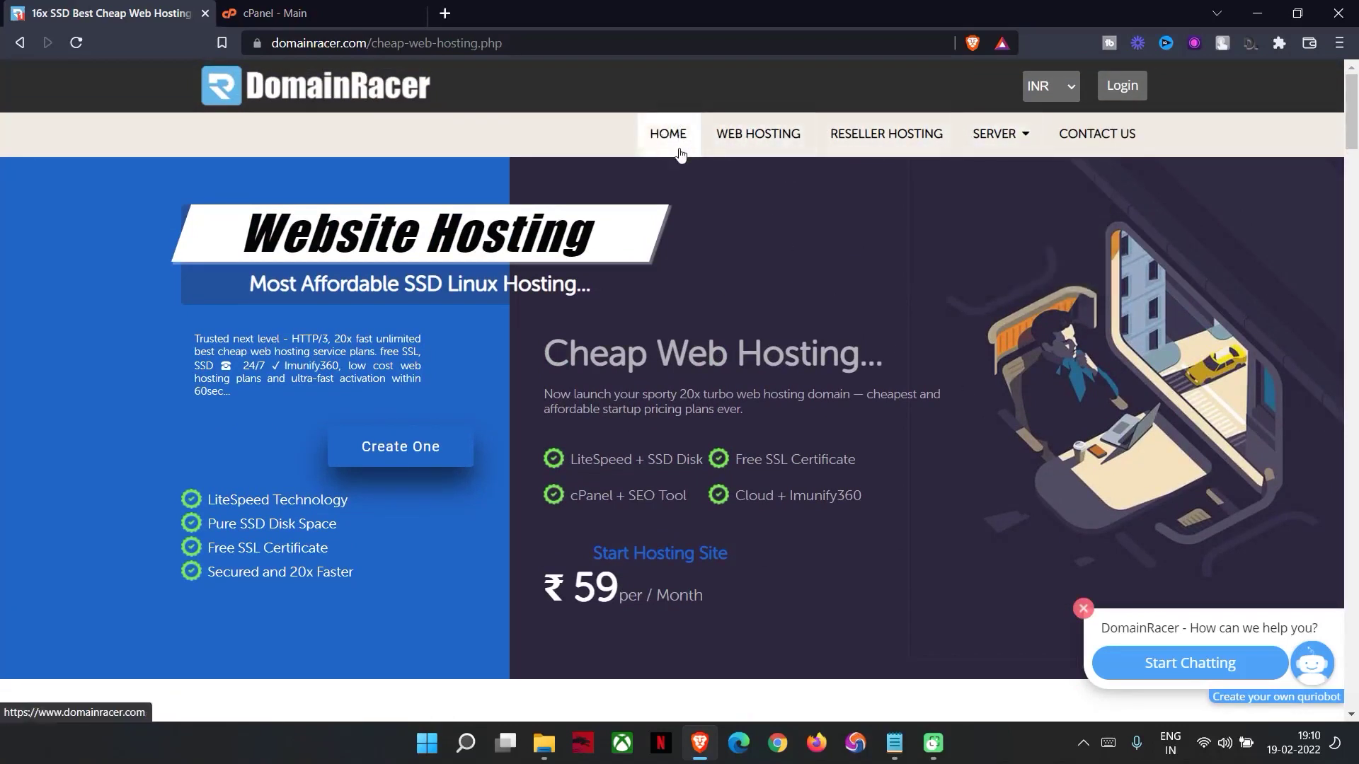
pyautogui.scroll(-5, 1067, 460)
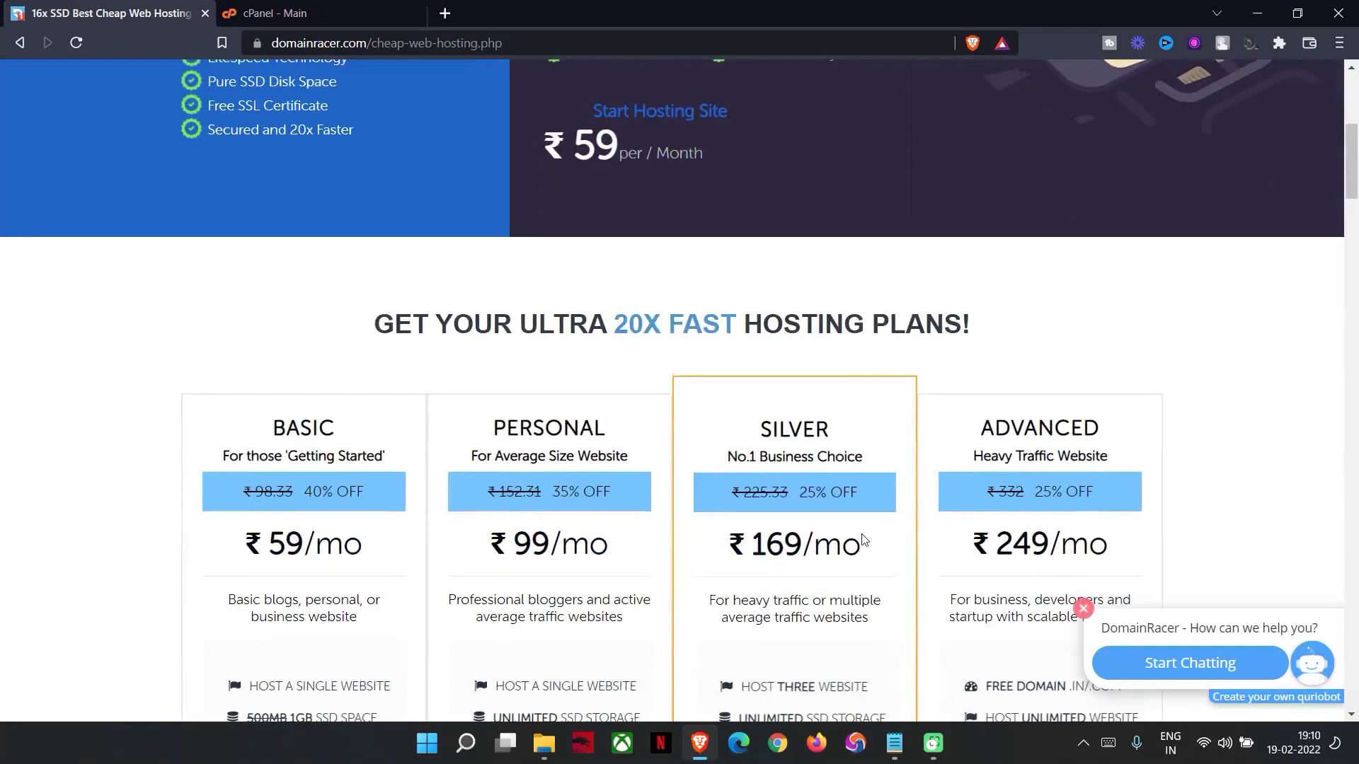
pyautogui.scroll(-5, 863, 541)
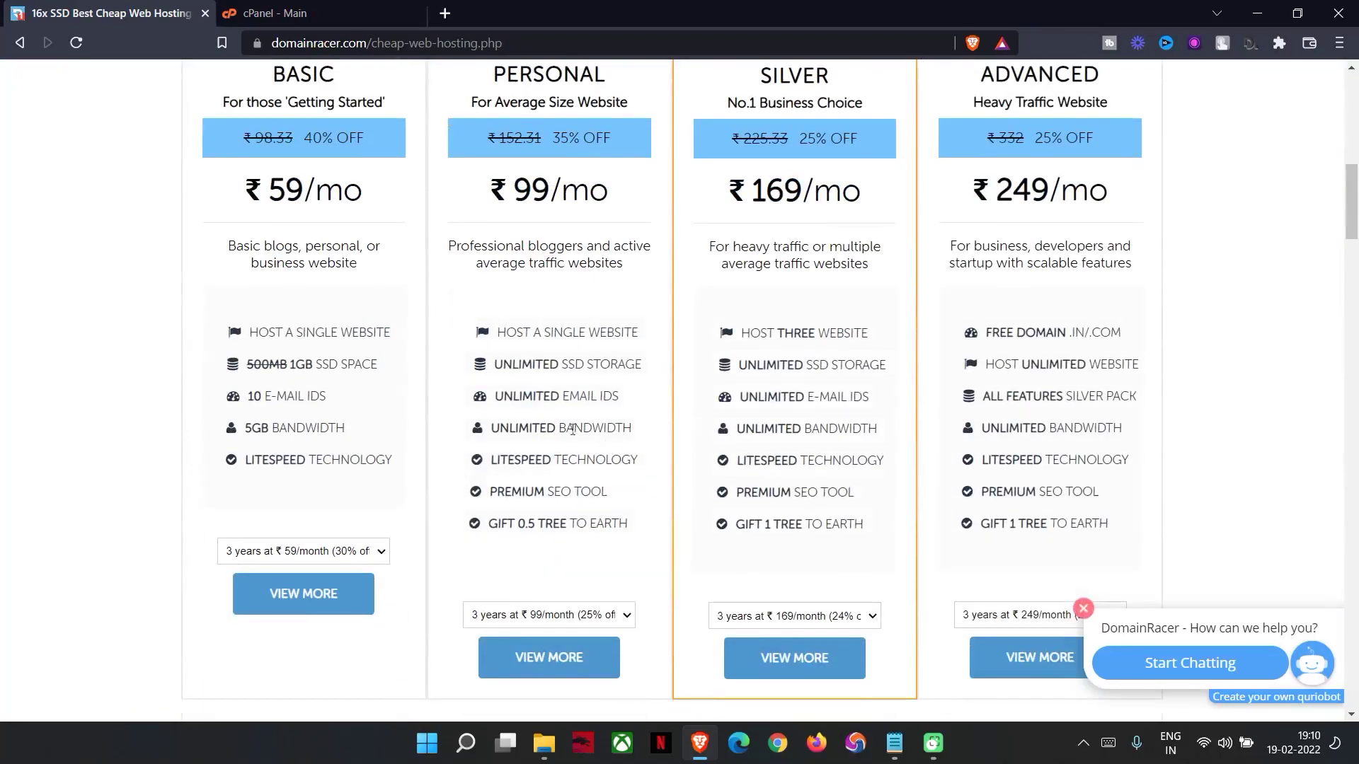
# Step: Switch to the hosting account's cPanel and examine its Email, Files, Databases, Domains, Metrics and Security sections
pyautogui.click(273, 12)
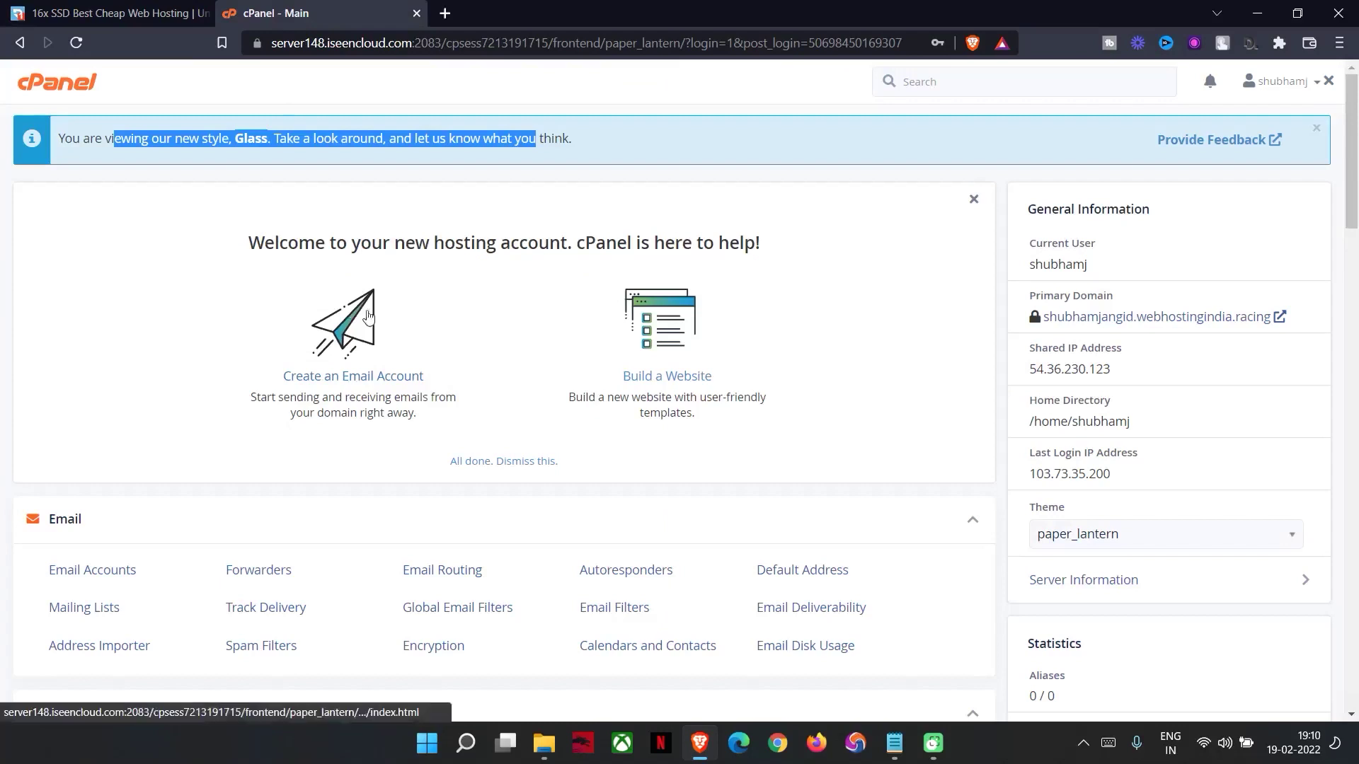
pyautogui.moveTo(263, 243); pyautogui.dragTo(902, 273)
pyautogui.click(899, 275)
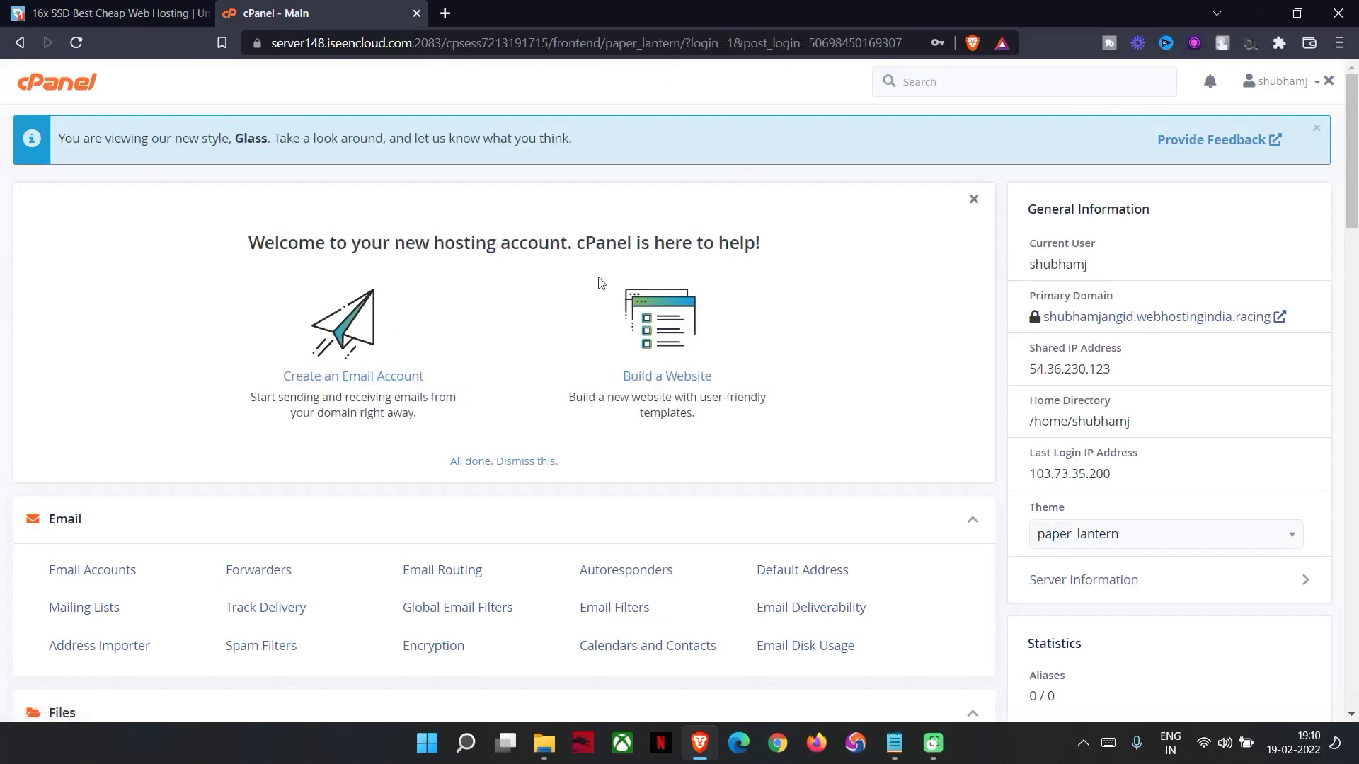
pyautogui.scroll(-4, 220, 446)
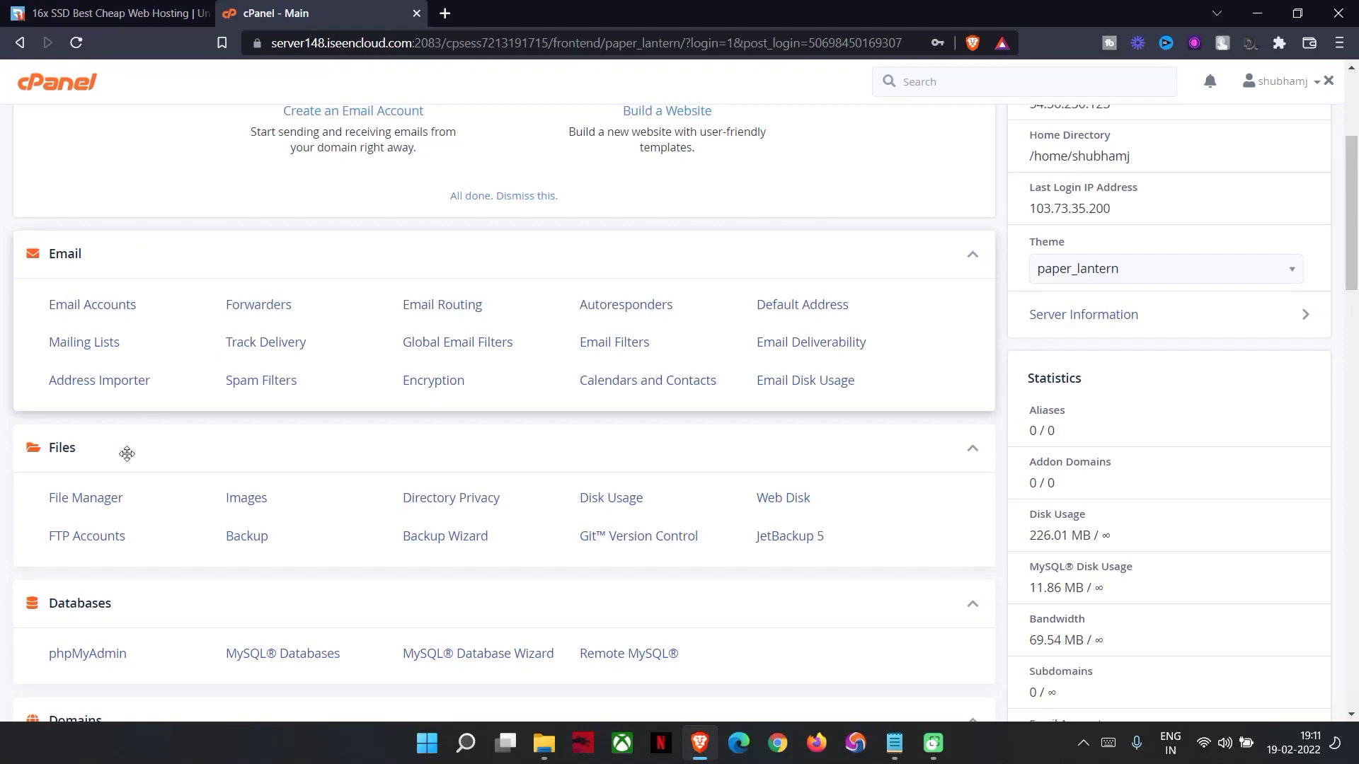
pyautogui.scroll(-1, 126, 453)
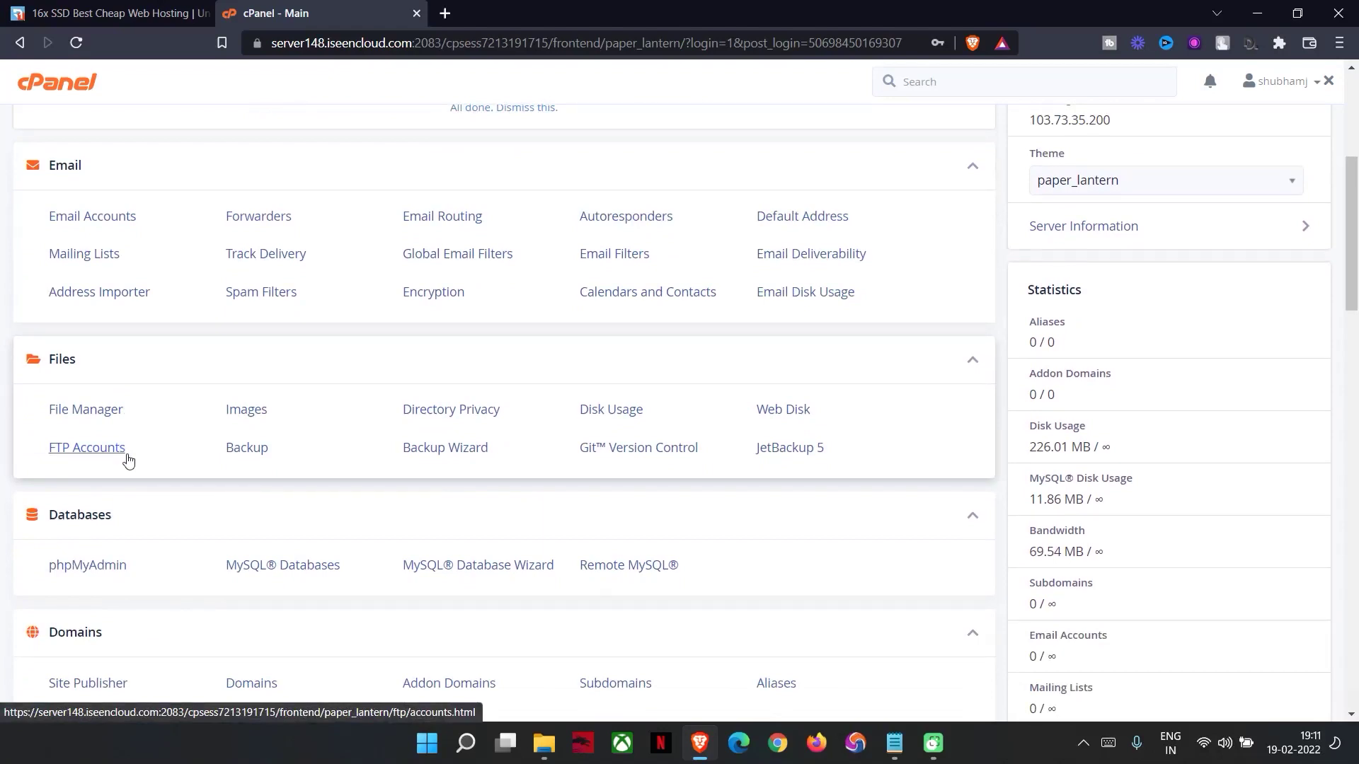
pyautogui.scroll(-2, 128, 460)
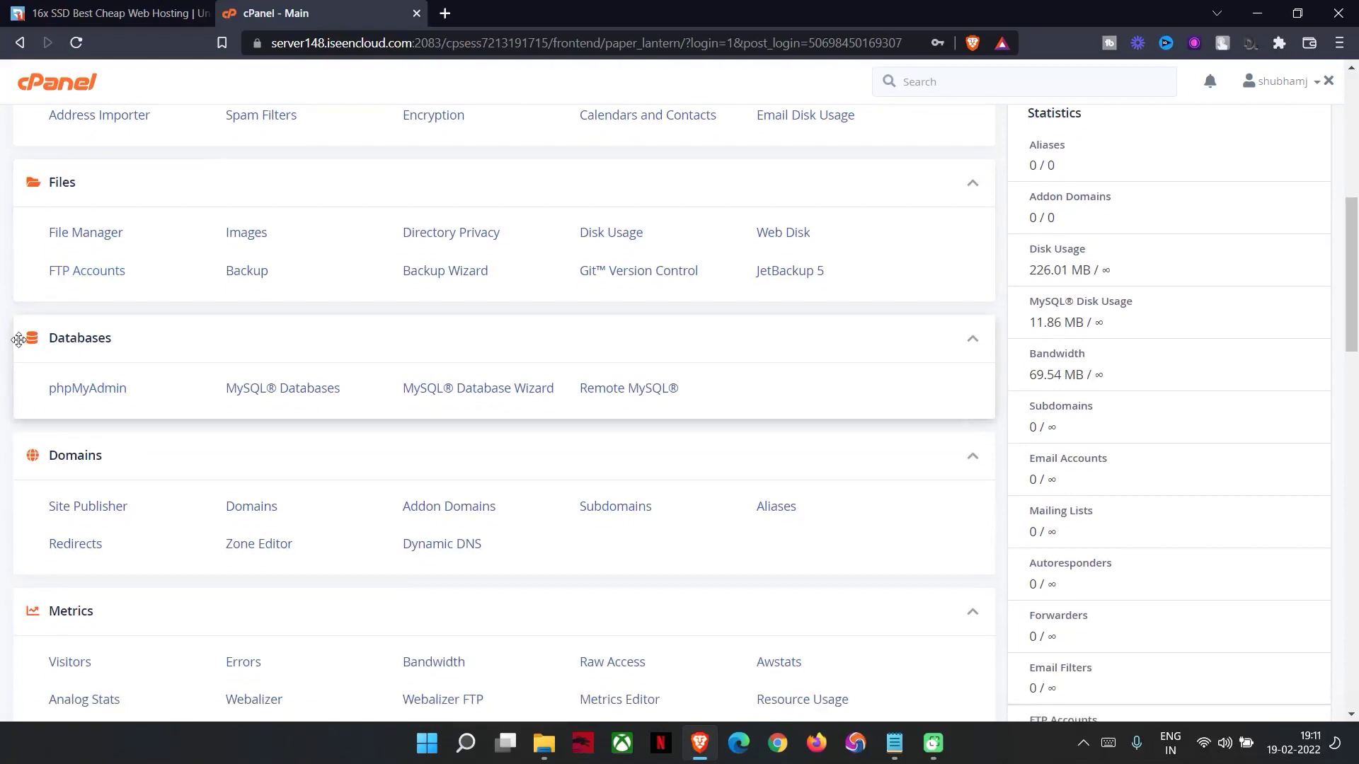
pyautogui.scroll(-3, 167, 247)
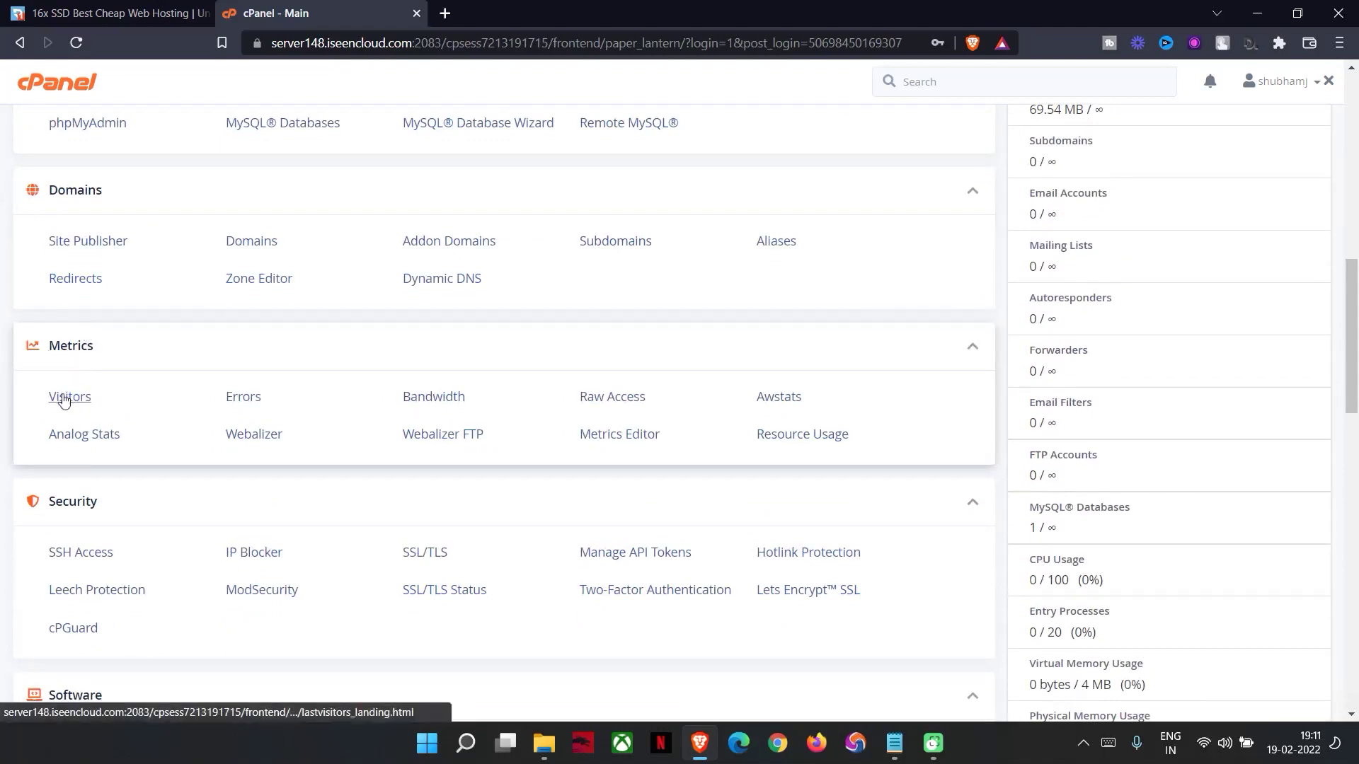
pyautogui.scroll(-2, 510, 365)
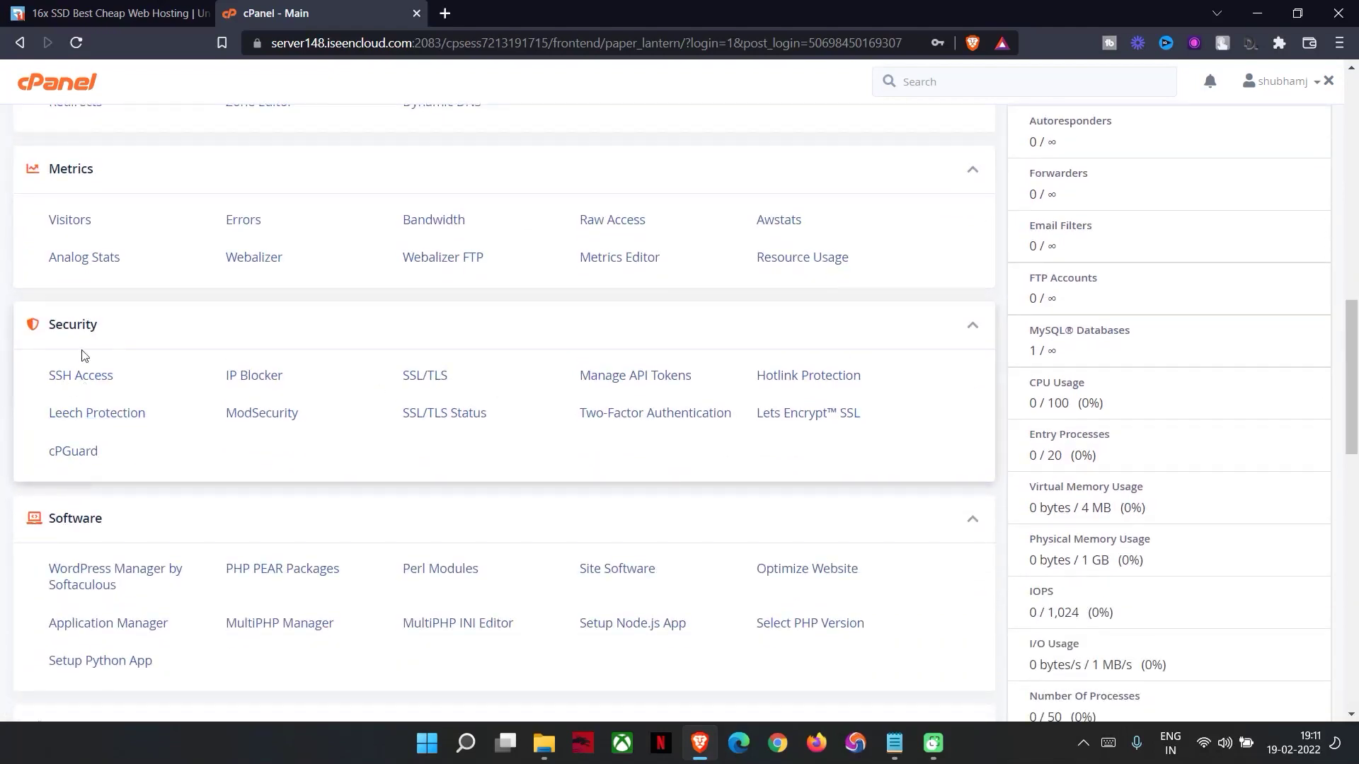
pyautogui.scroll(-1, 85, 356)
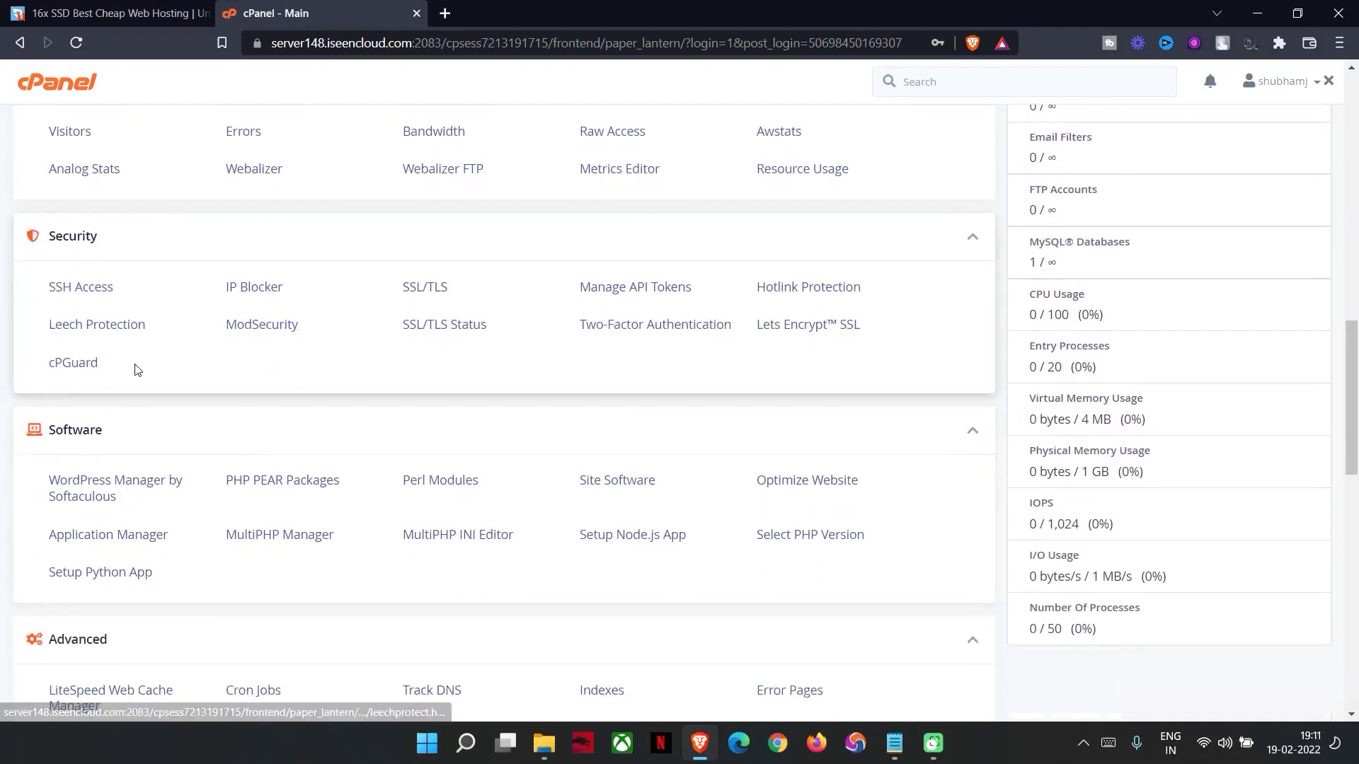
# Step: Glance back at the hosting plans, and examine cPanel's Software, Advanced, Preferences, SitePad themes and Softaculous Apps Installer sections
pyautogui.click(107, 12)
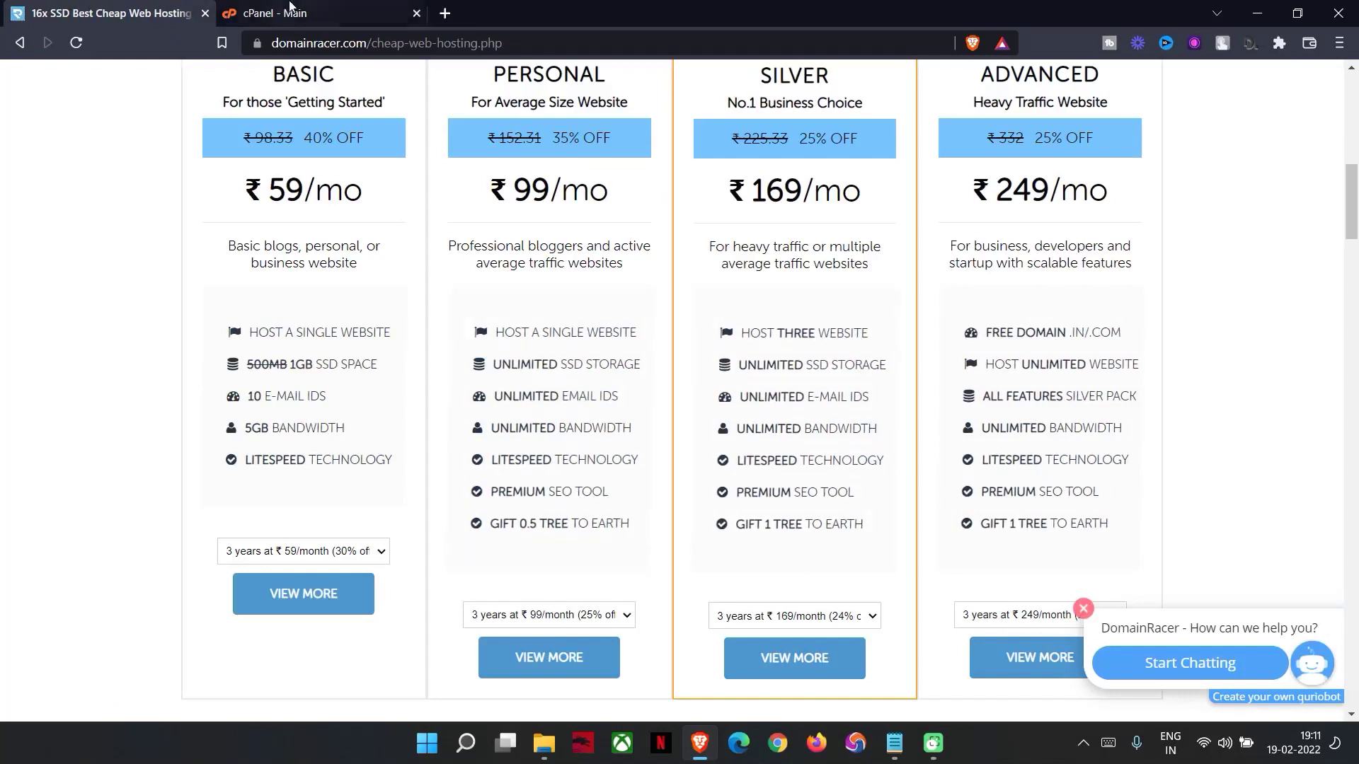
pyautogui.click(290, 6)
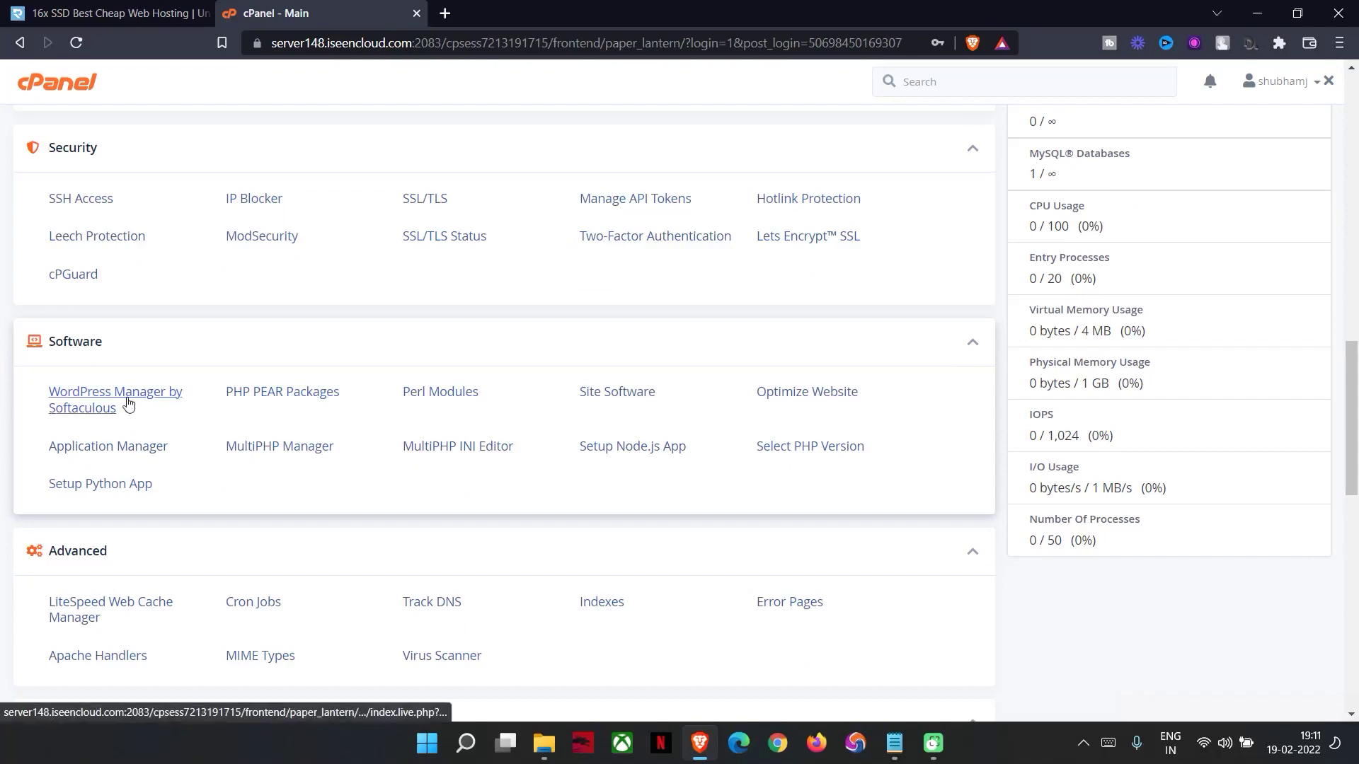
pyautogui.scroll(-1, 333, 442)
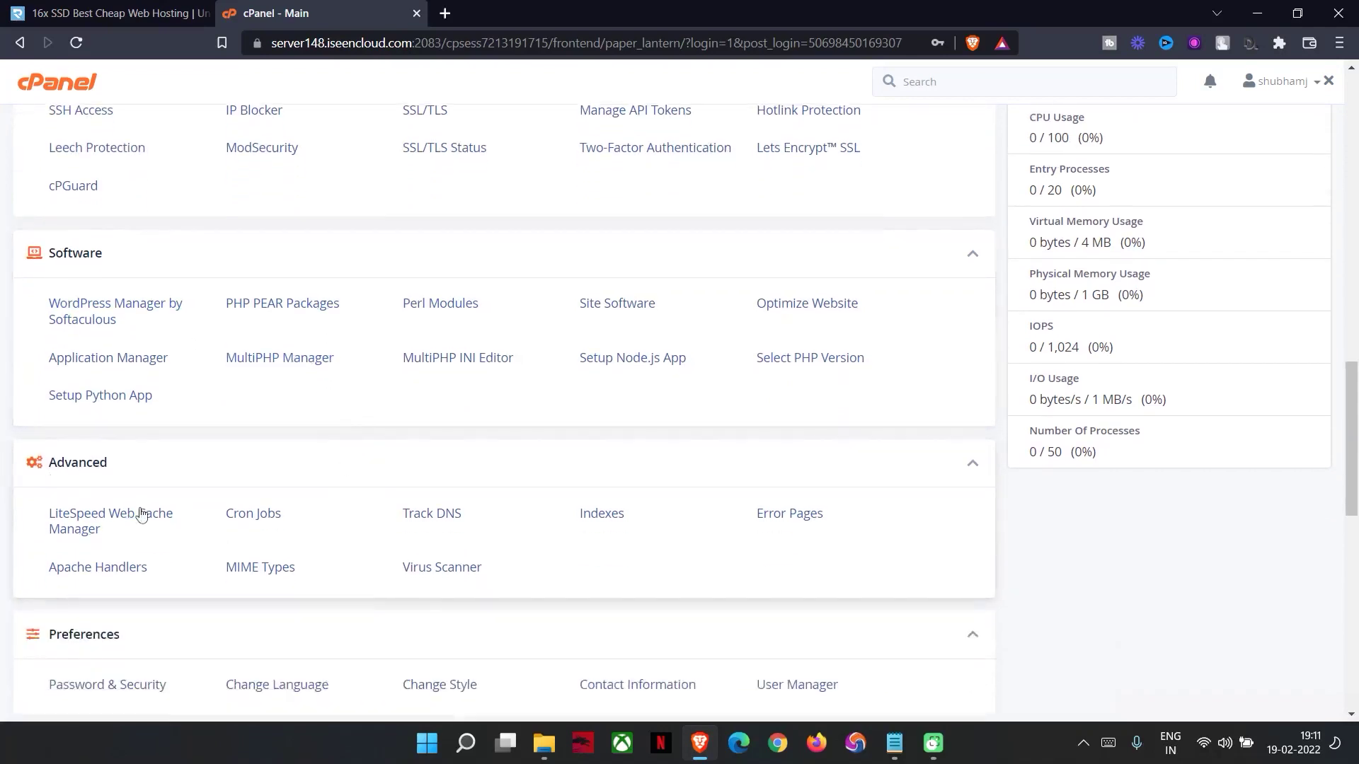
pyautogui.scroll(-2, 142, 514)
pyautogui.scroll(-2, 143, 270)
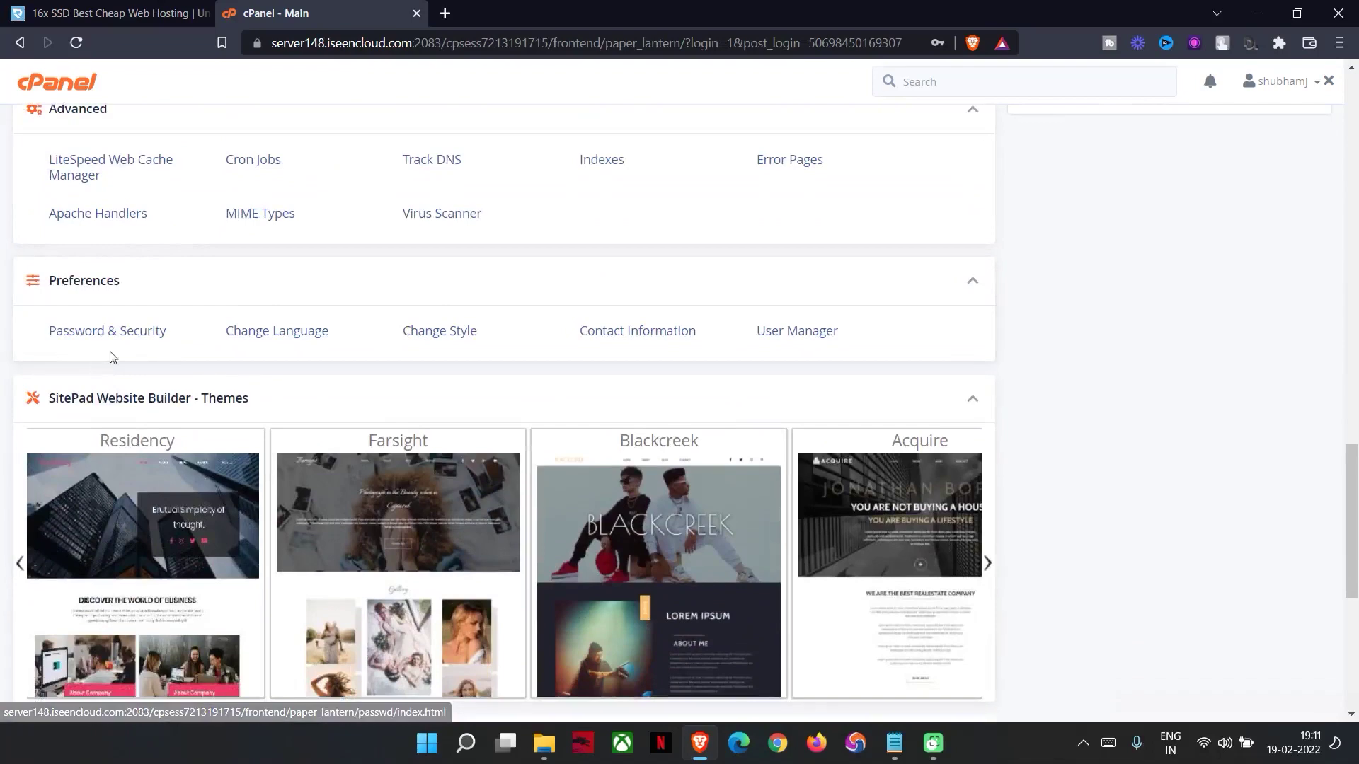
pyautogui.scroll(-1, 99, 311)
pyautogui.scroll(-1, 376, 402)
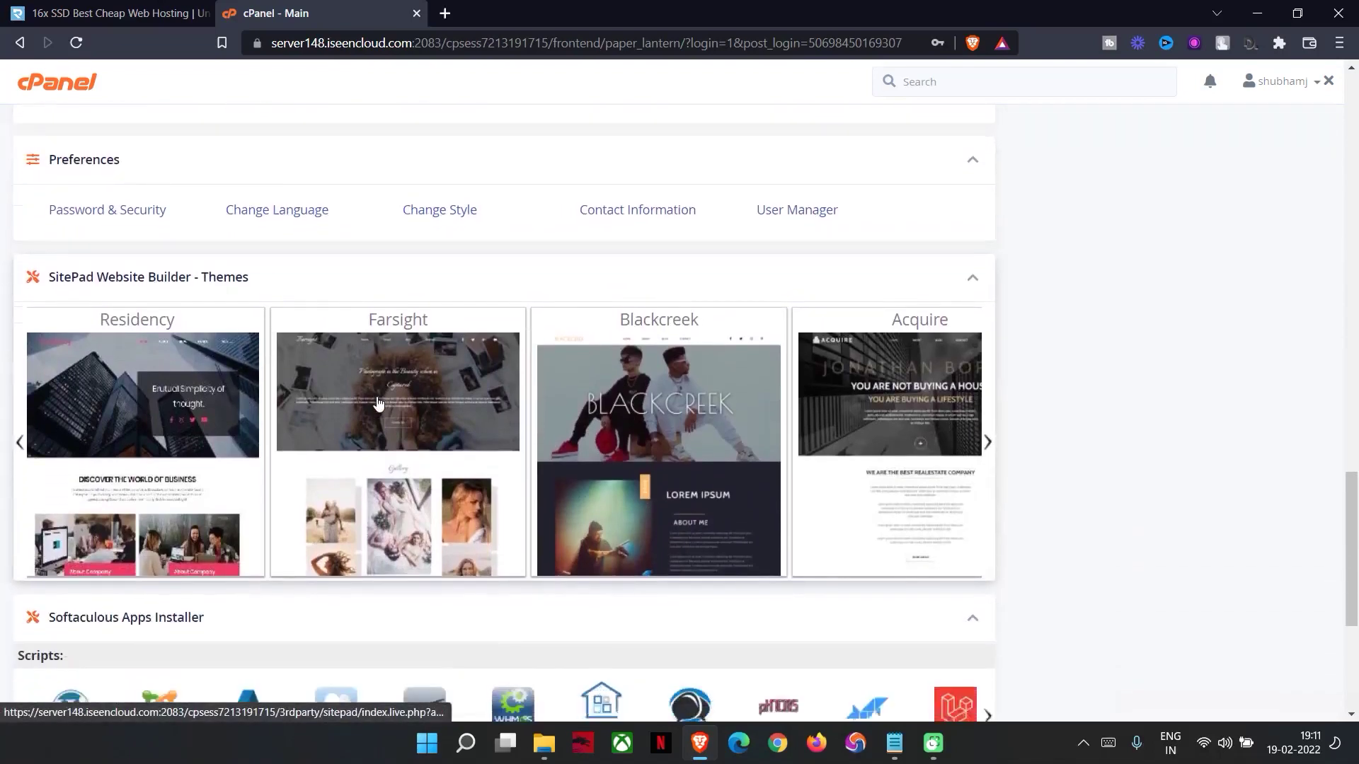
pyautogui.scroll(-1, 379, 404)
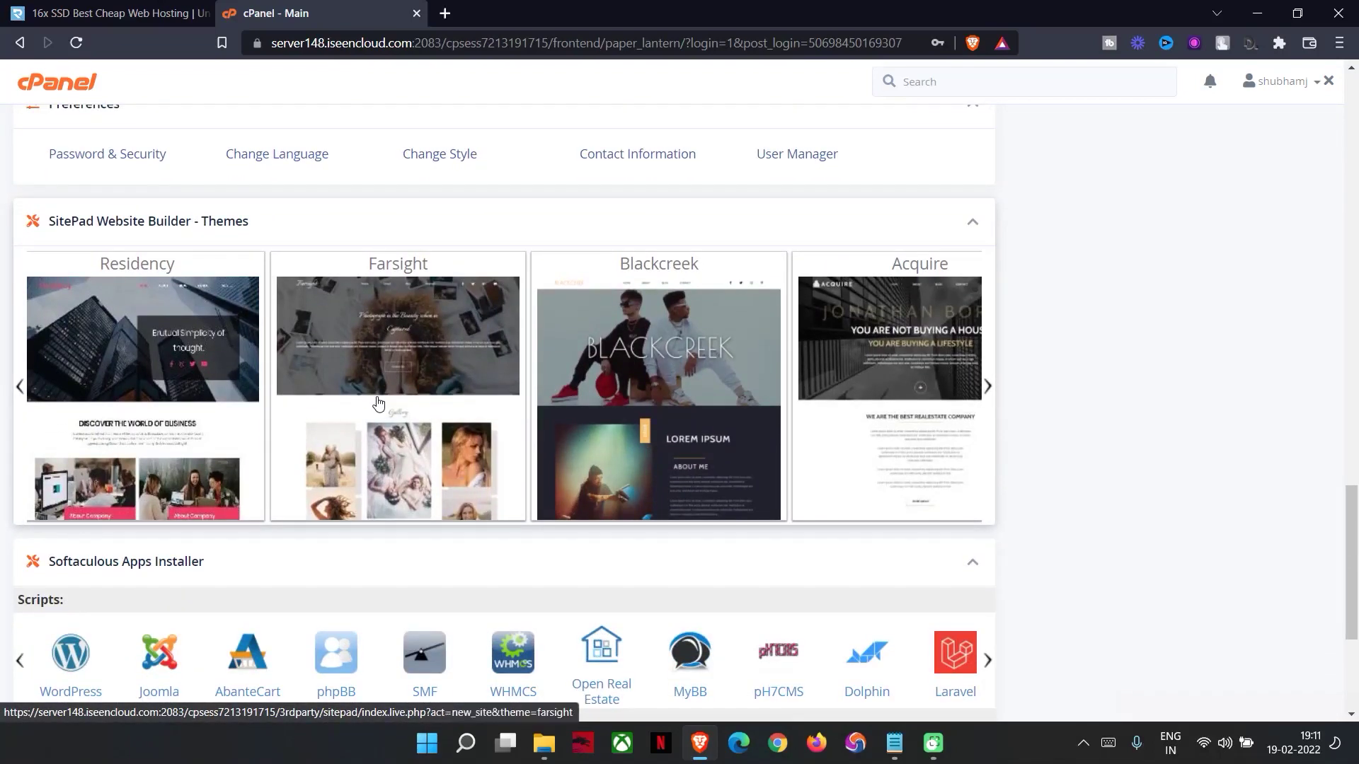
# Step: Open the WordPress installation form from cPanel's Softaculous Apps Installer
pyautogui.scroll(-4, 378, 404)
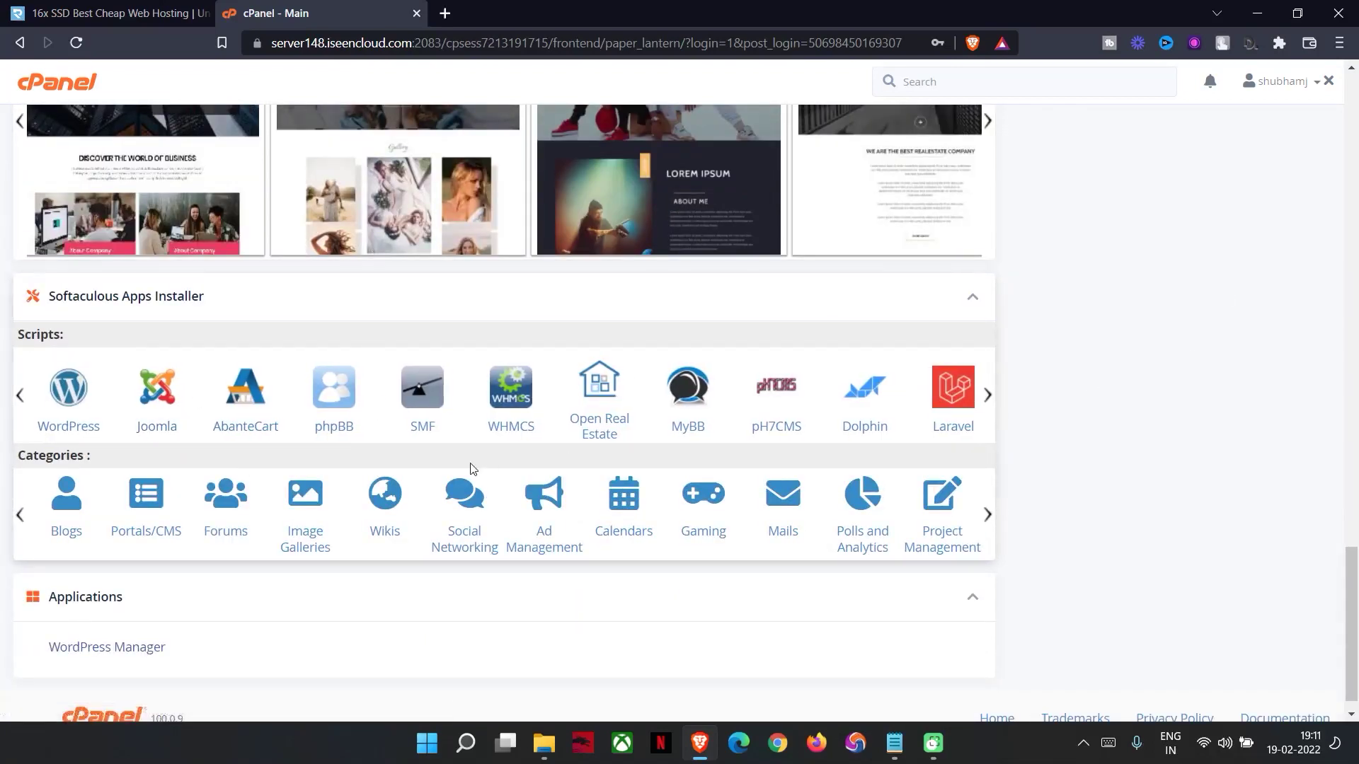
pyautogui.scroll(15, 1092, 536)
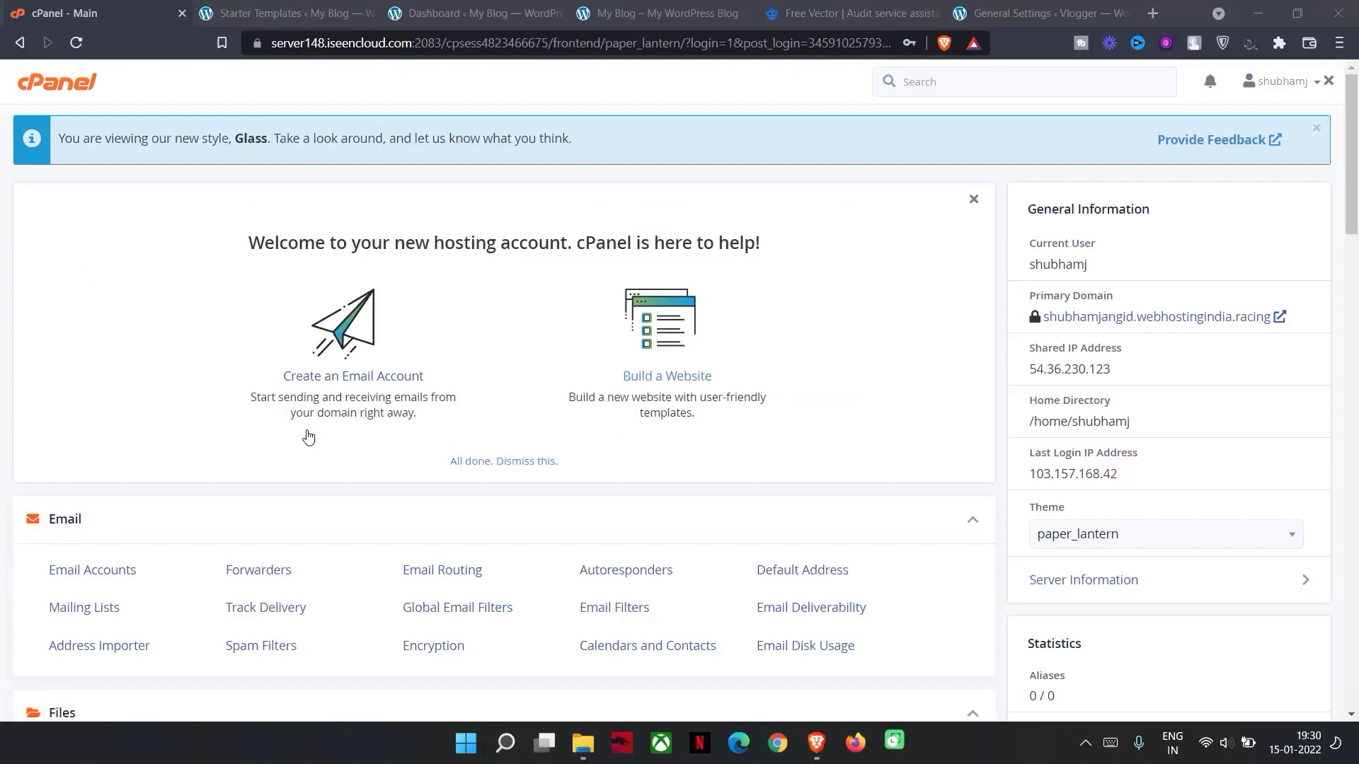
pyautogui.scroll(-8, 43, 184)
pyautogui.scroll(-20, 289, 470)
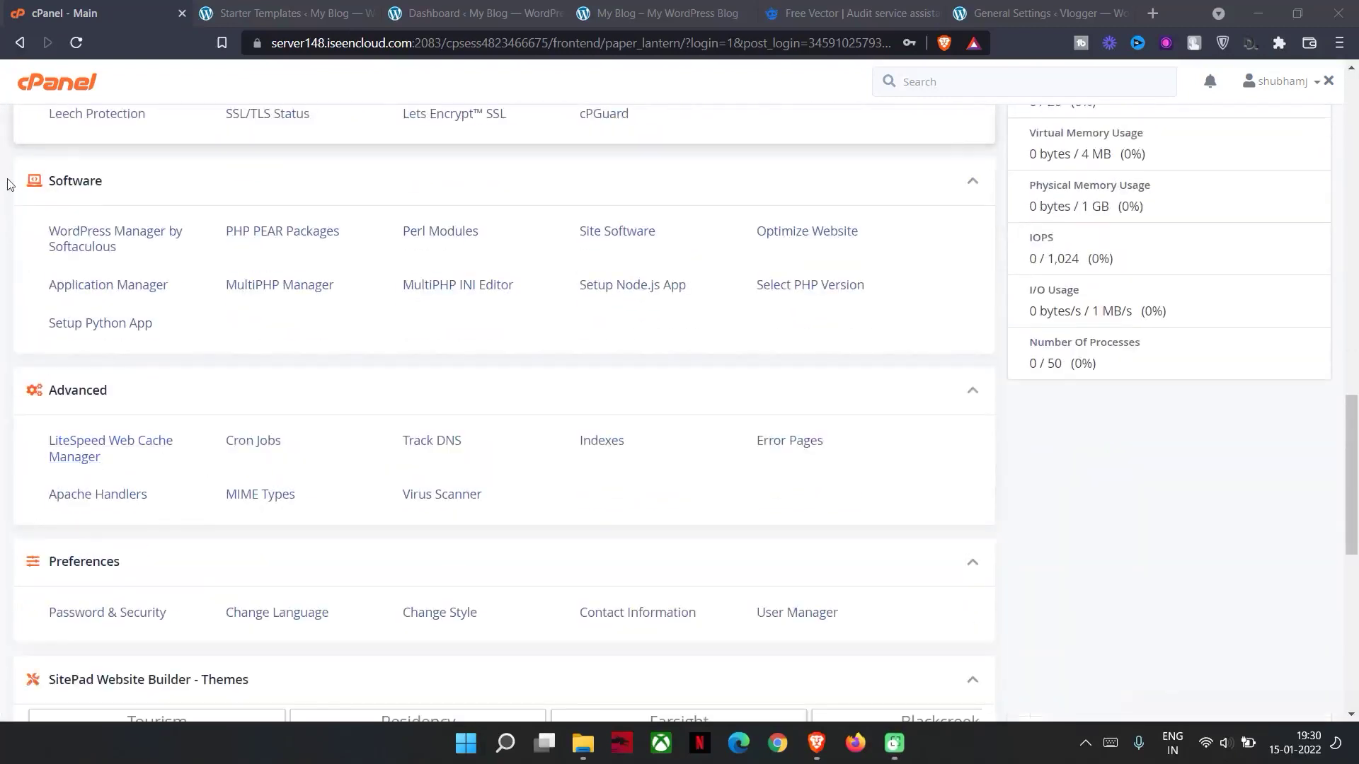
pyautogui.scroll(-3, 201, 530)
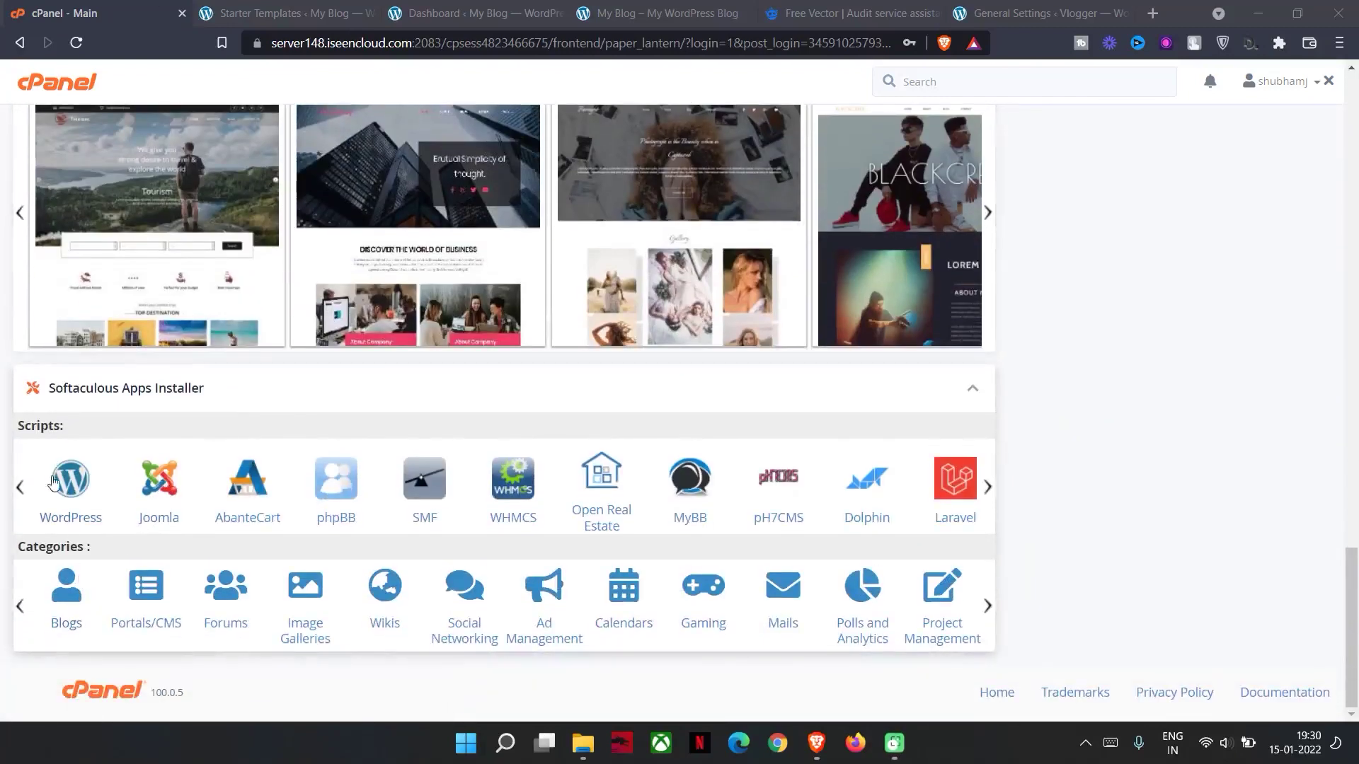
pyautogui.click(65, 496)
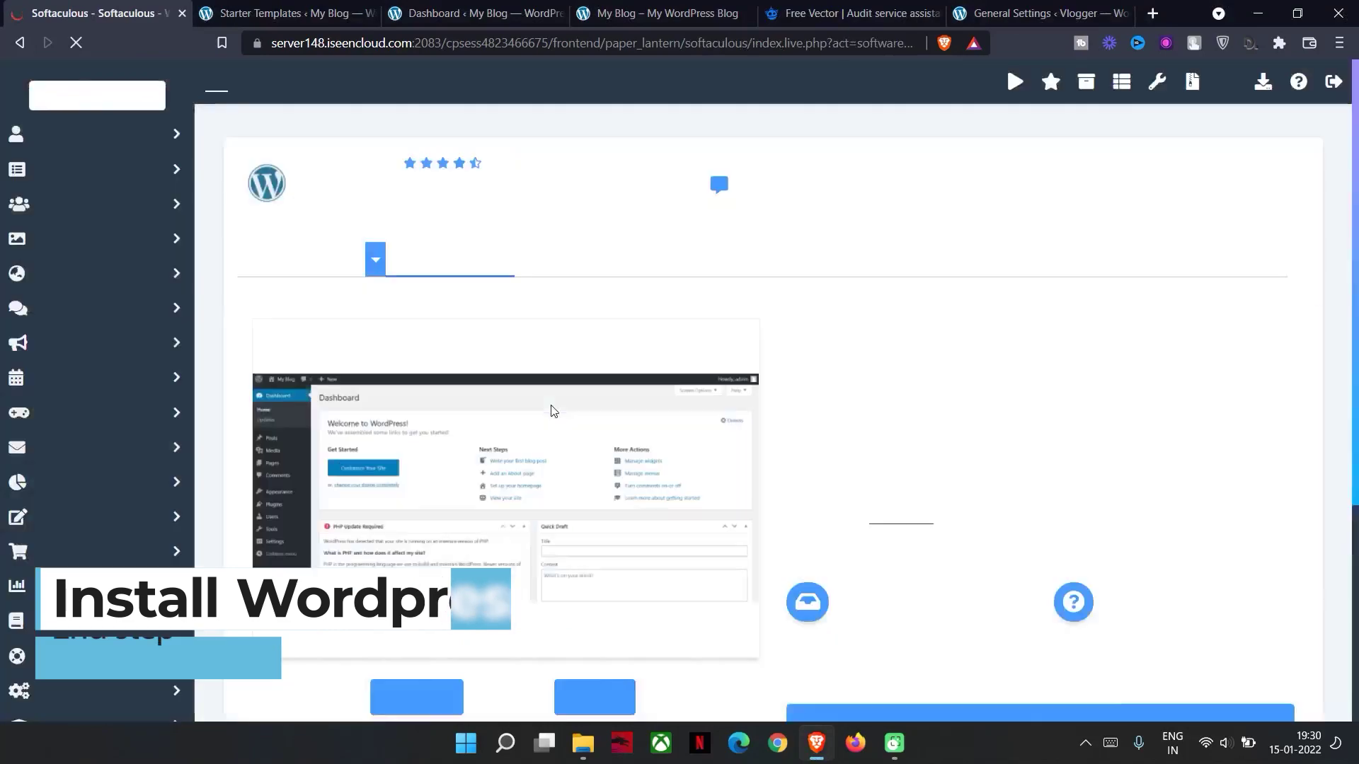
pyautogui.scroll(-5, 549, 406)
pyautogui.click(410, 322)
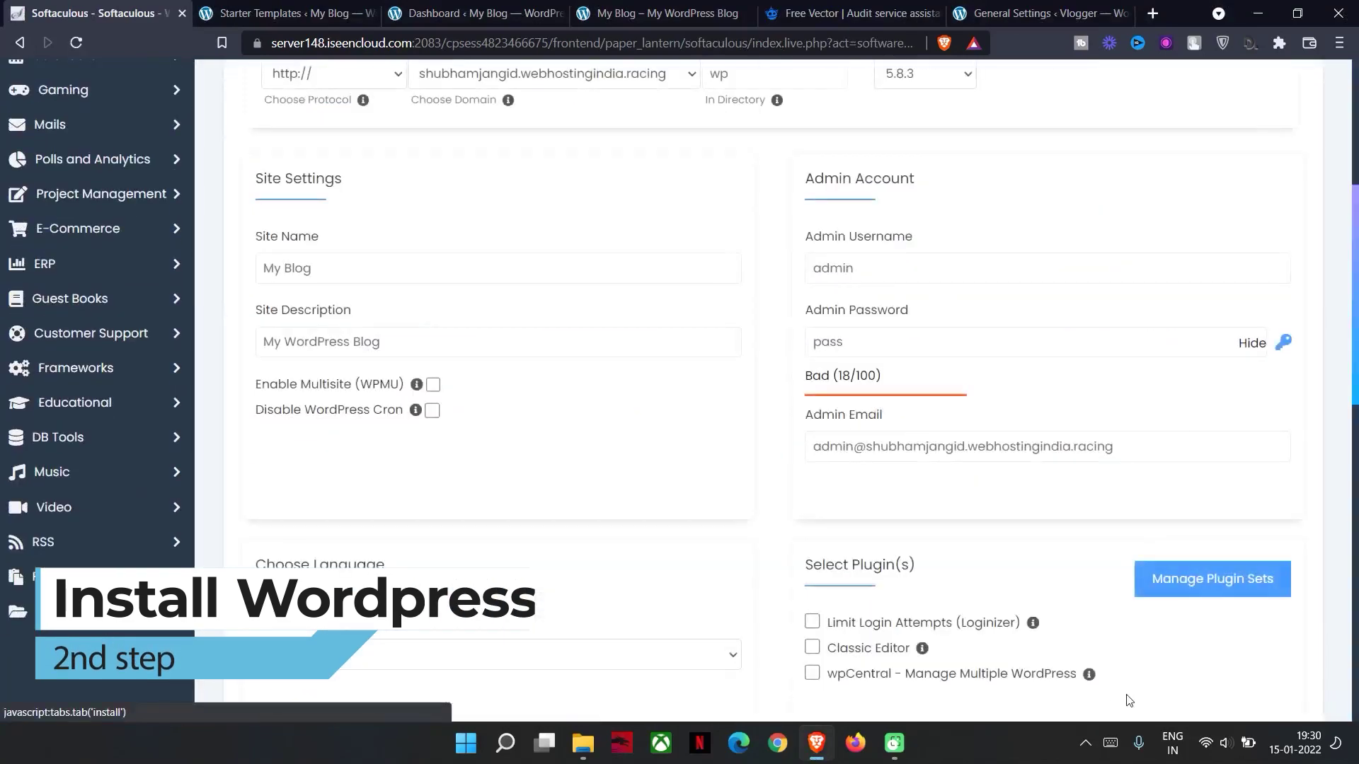
# Step: Review the installation settings and install WordPress 5.8.3 in the wp directory with the default site name My Blog
pyautogui.scroll(5, 812, 447)
pyautogui.scroll(-3, 812, 447)
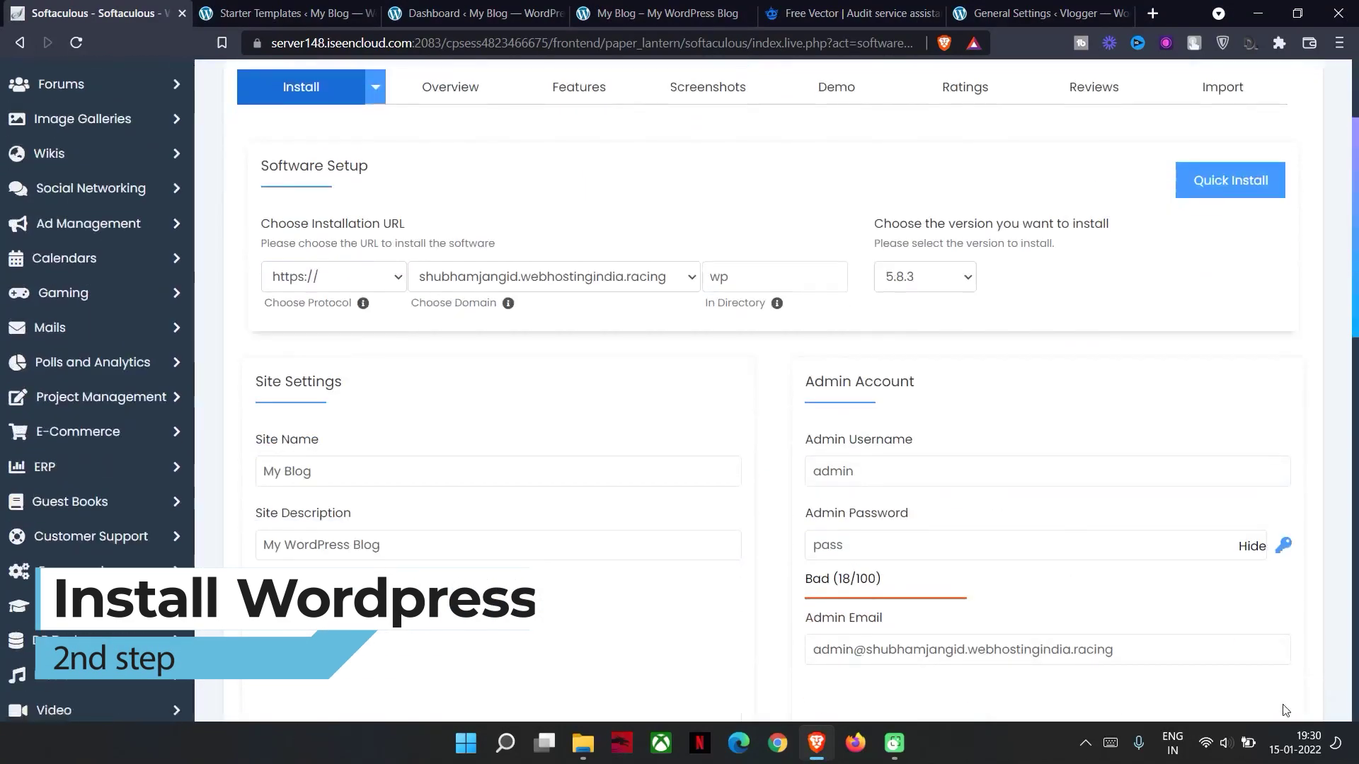
pyautogui.scroll(3, 778, 396)
pyautogui.scroll(-4, 496, 382)
pyautogui.click(293, 350)
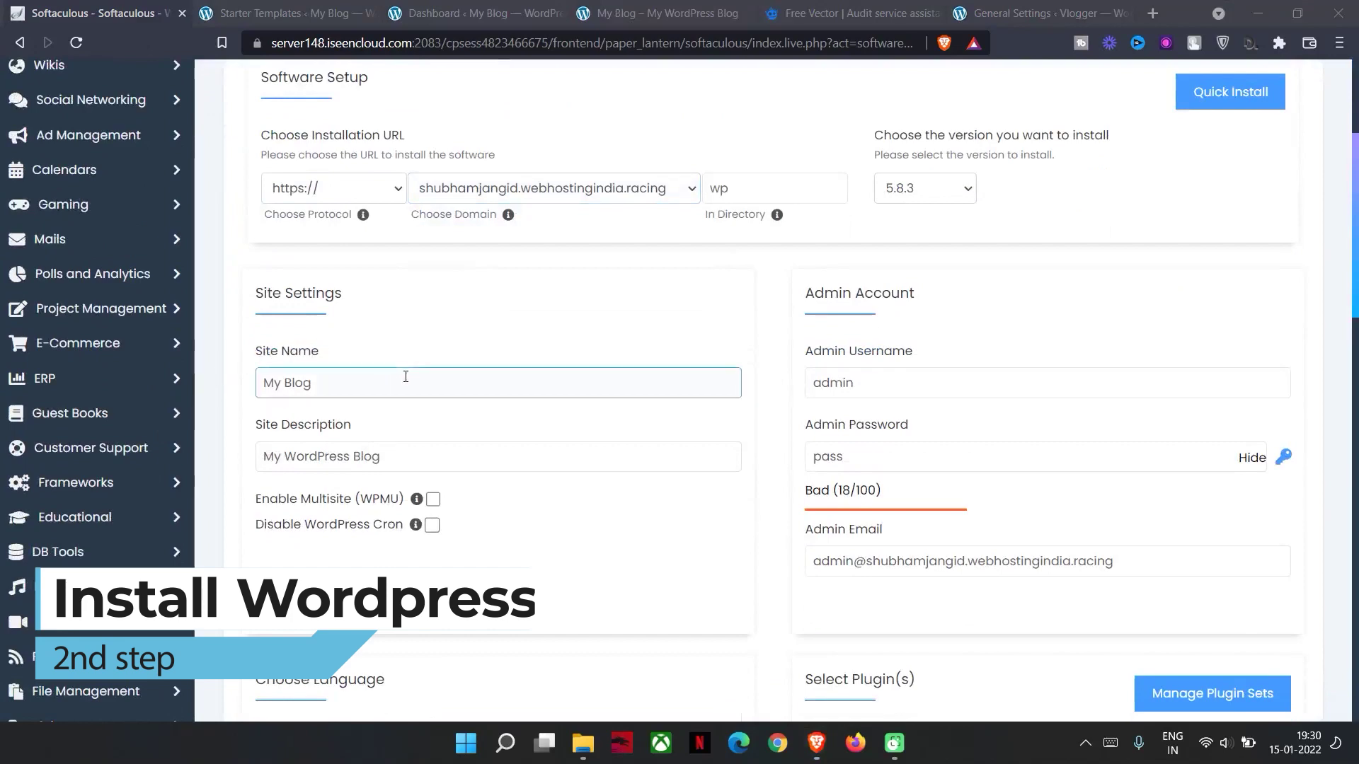
pyautogui.scroll(-3, 920, 304)
pyautogui.scroll(-8, 604, 450)
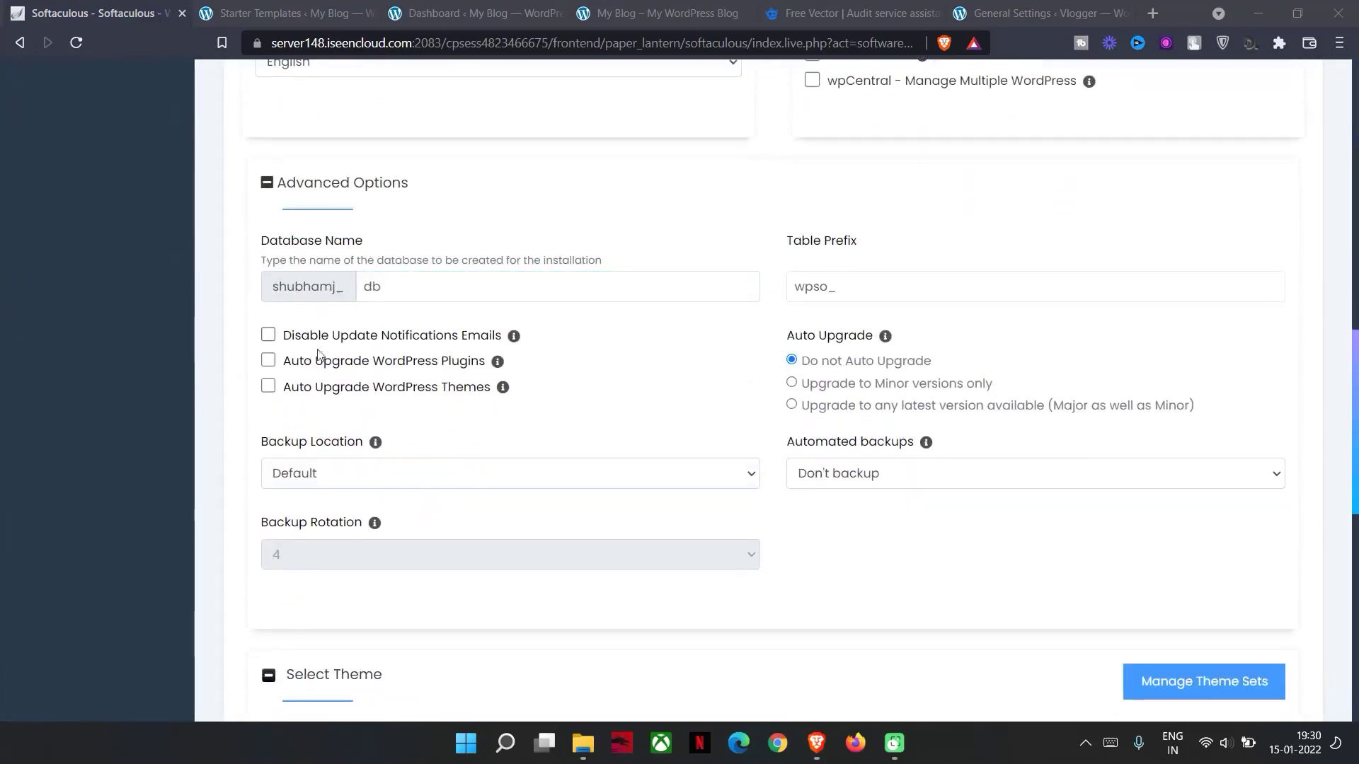
pyautogui.scroll(-11, 312, 320)
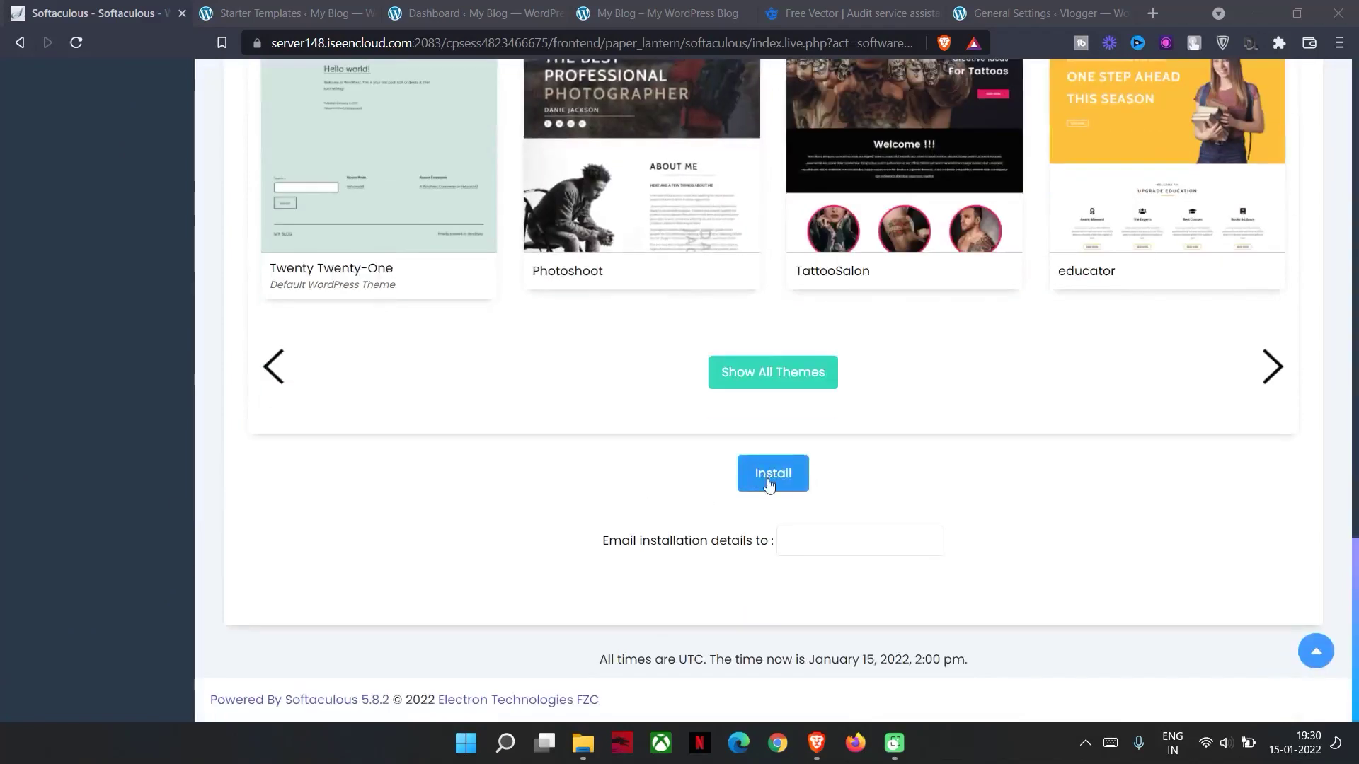
pyautogui.click(770, 485)
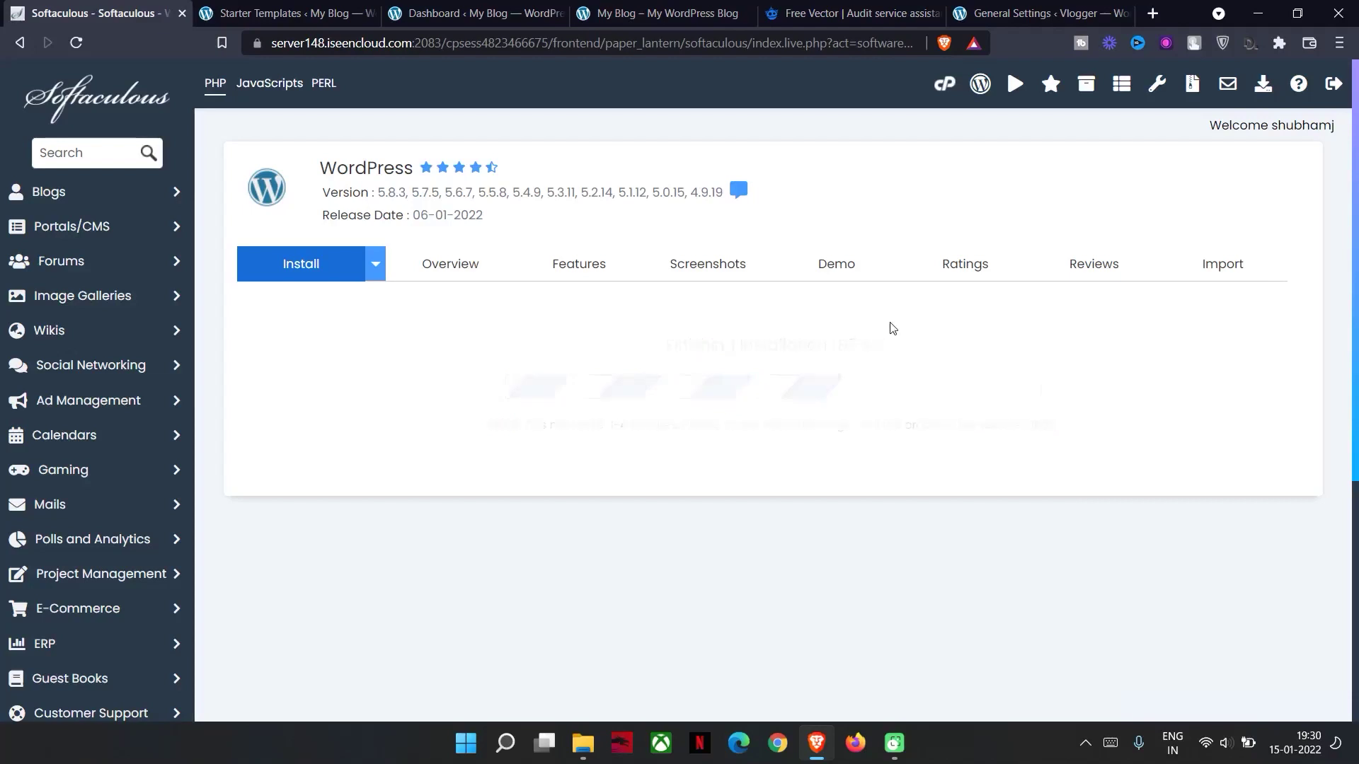
# Step: Open the newly installed WordPress site in a separate tab and return to the Softaculous installation page
pyautogui.scroll(-1, 573, 433)
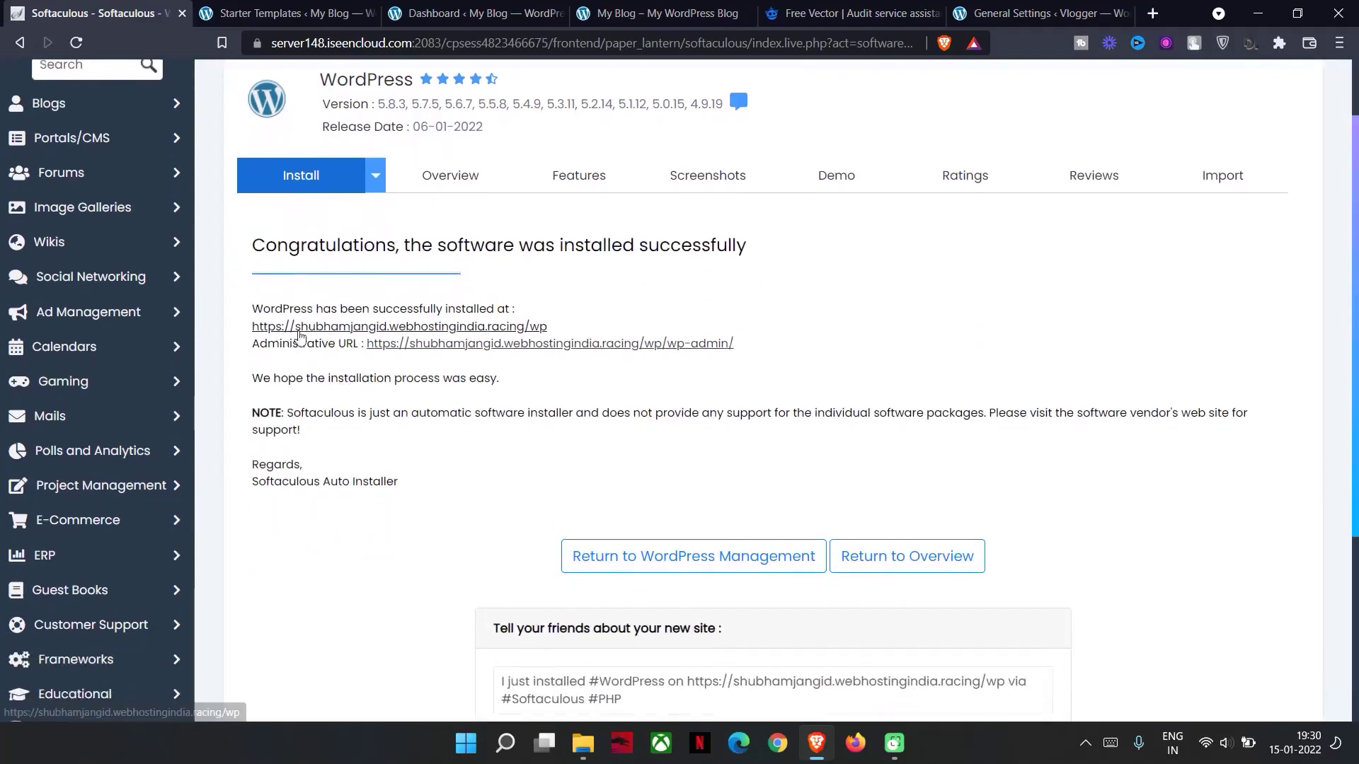
pyautogui.rightClick(442, 331)
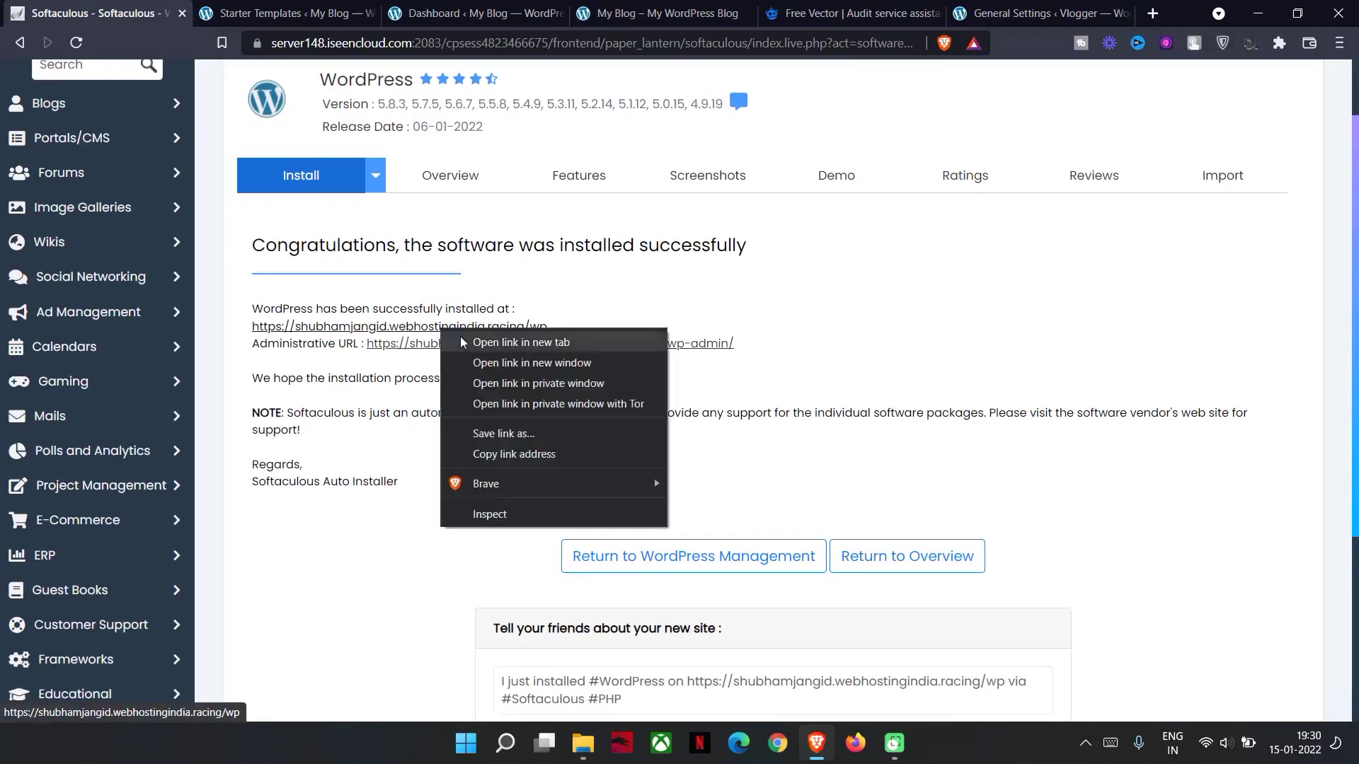
pyautogui.click(481, 342)
pyautogui.click(254, 8)
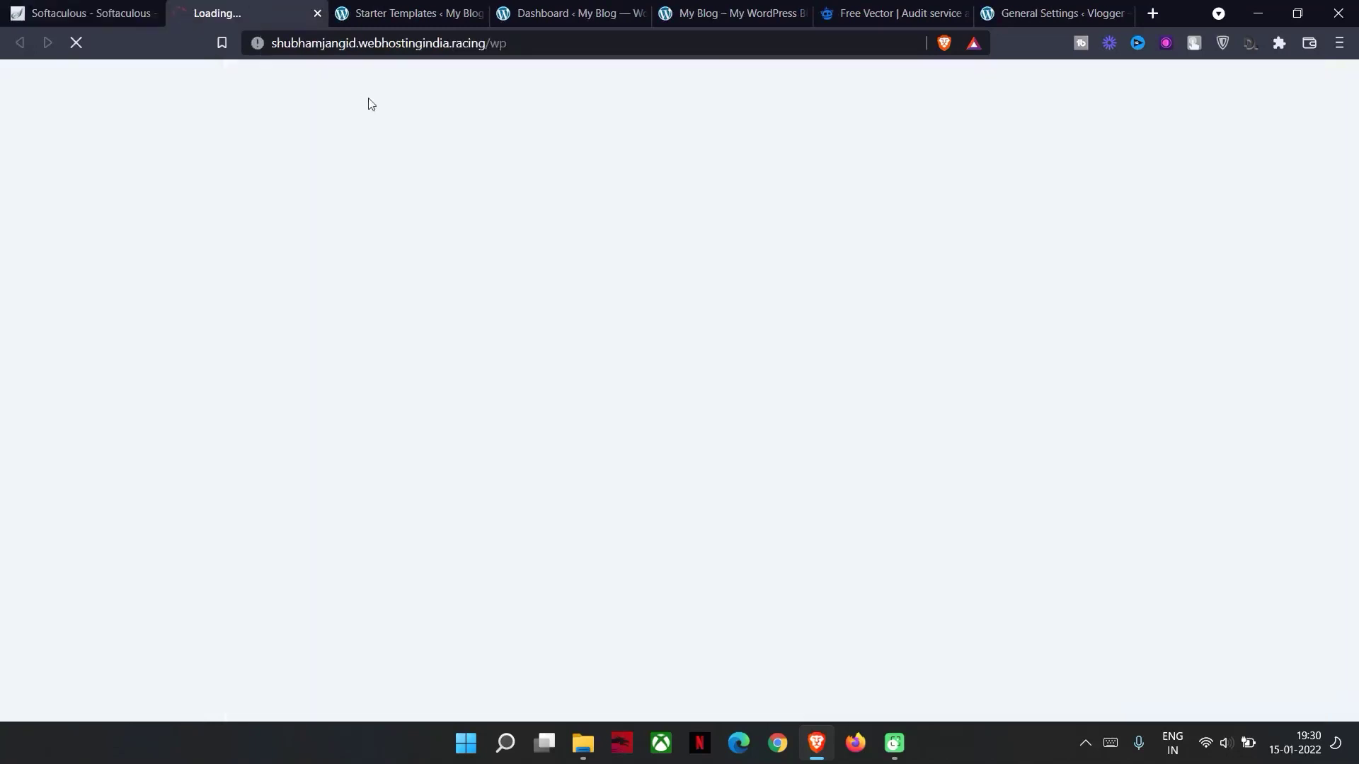
pyautogui.click(73, 16)
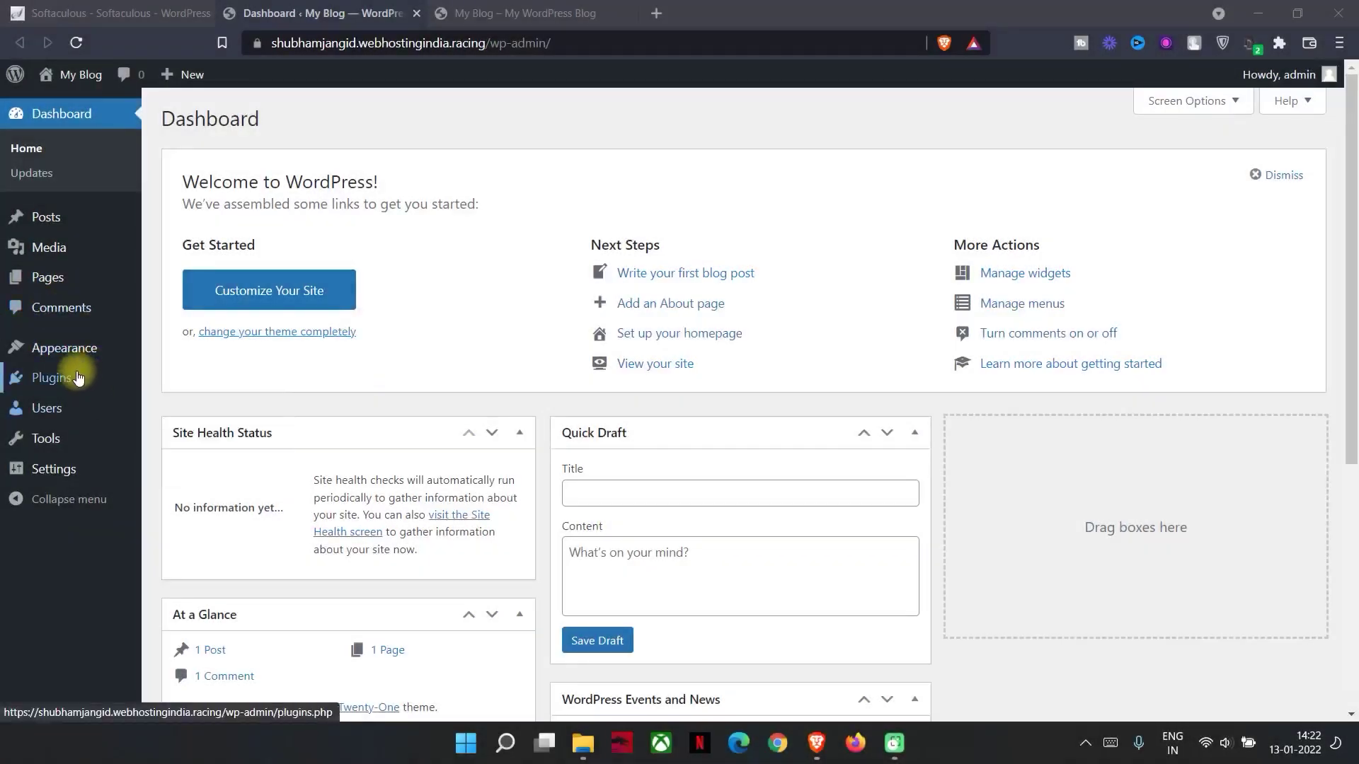
# Step: Upload astra-sites.3.0.25.zip from the Themes and Images folder as a new WordPress plugin and install it
pyautogui.moveTo(70, 380)
pyautogui.click(176, 381)
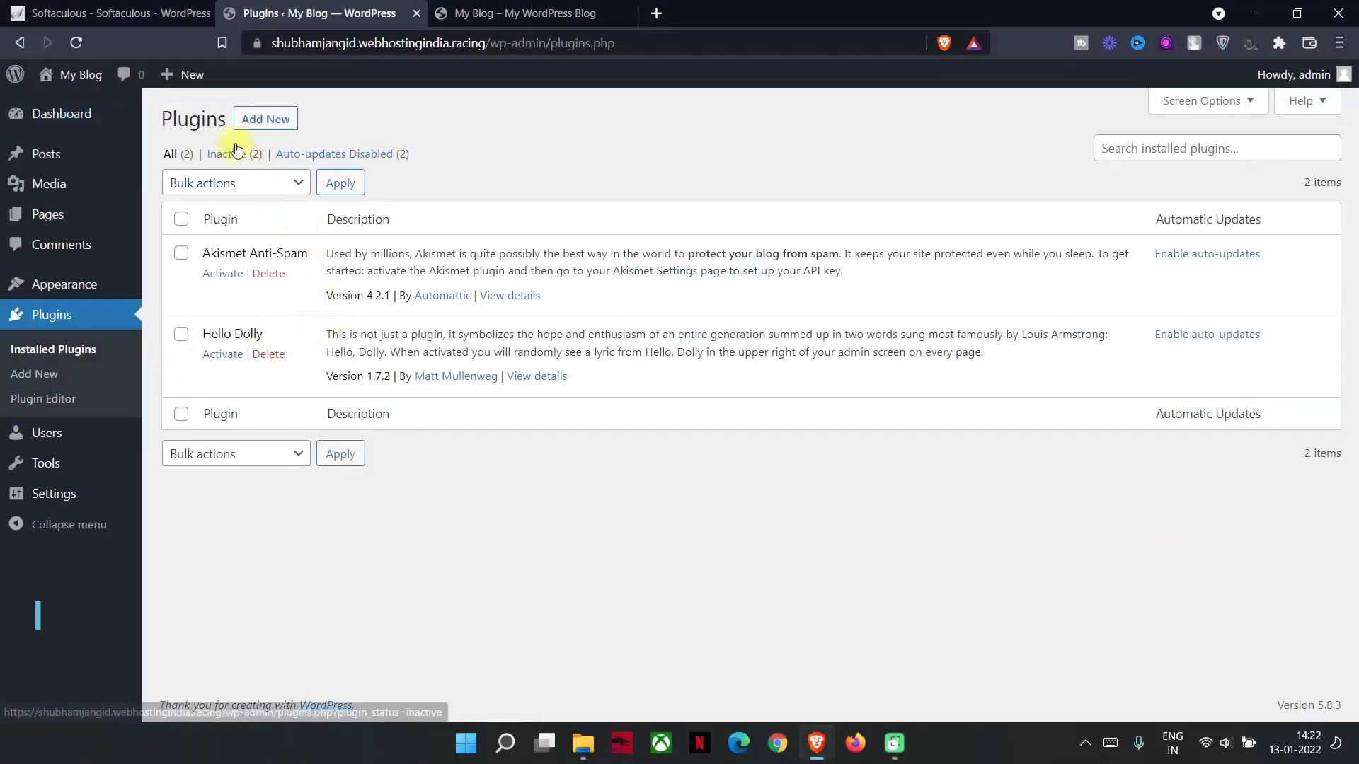
pyautogui.click(279, 125)
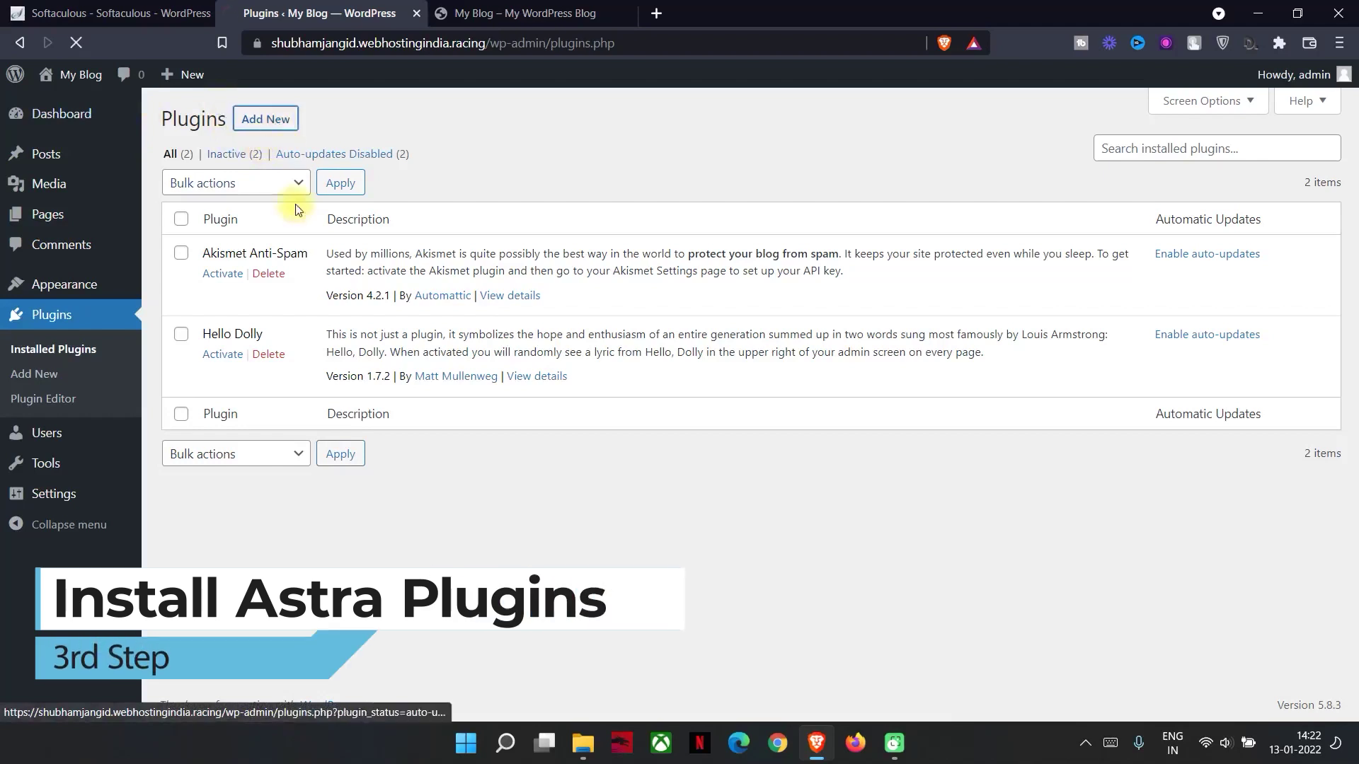
pyautogui.click(317, 117)
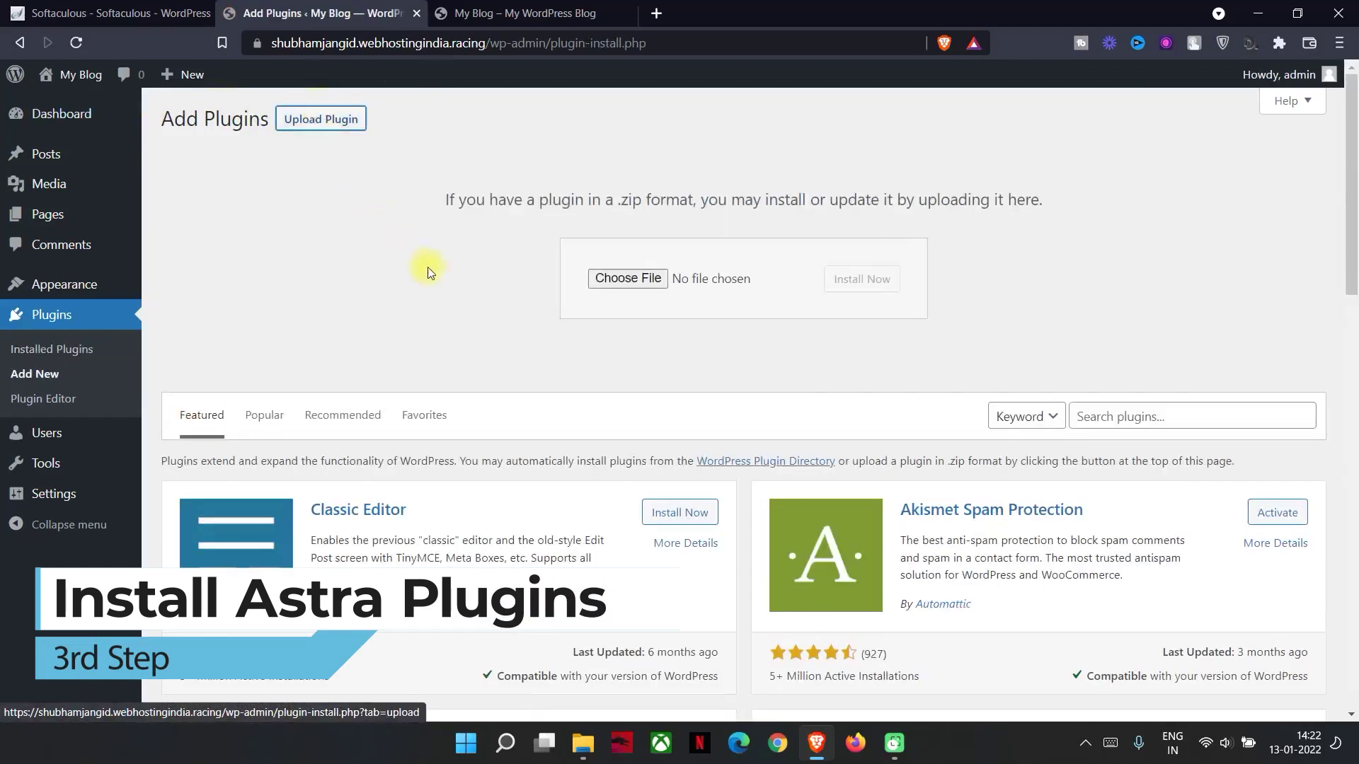
pyautogui.click(617, 286)
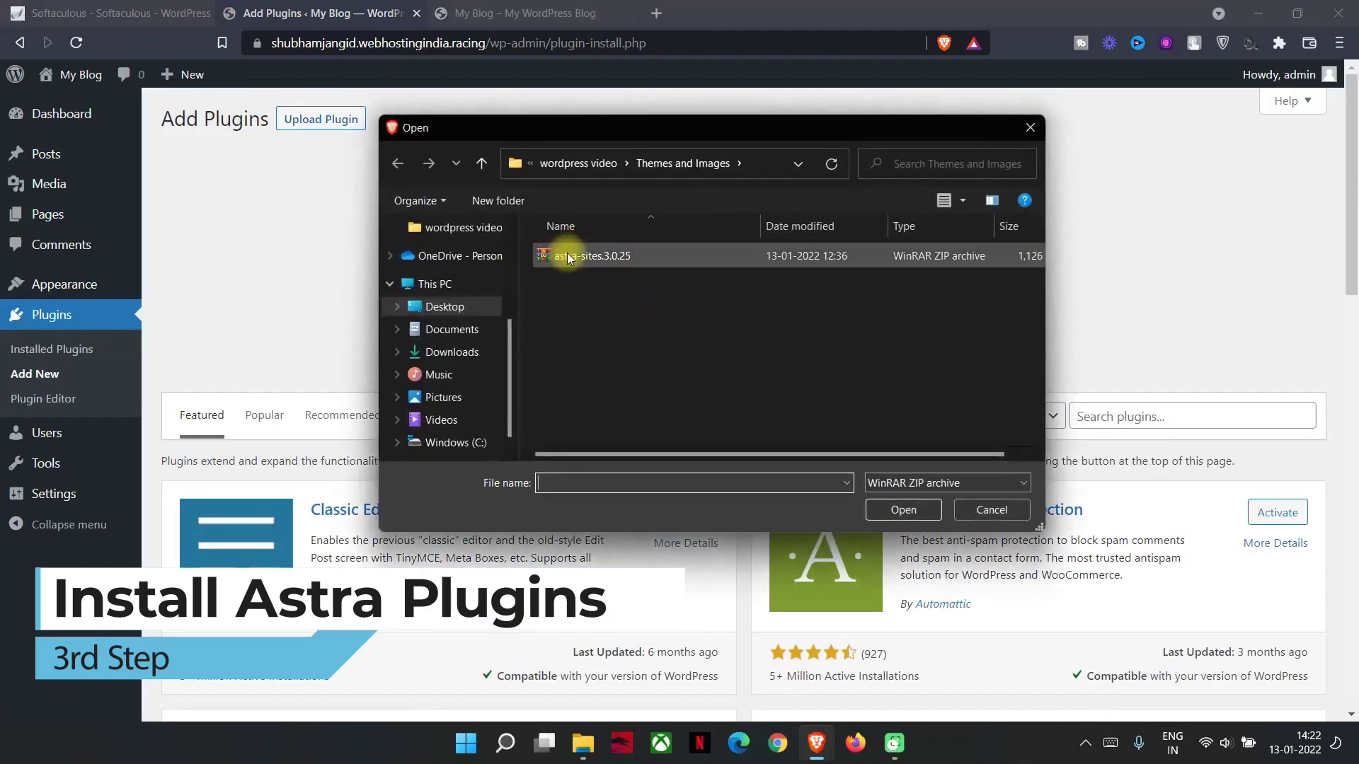
pyautogui.click(555, 259)
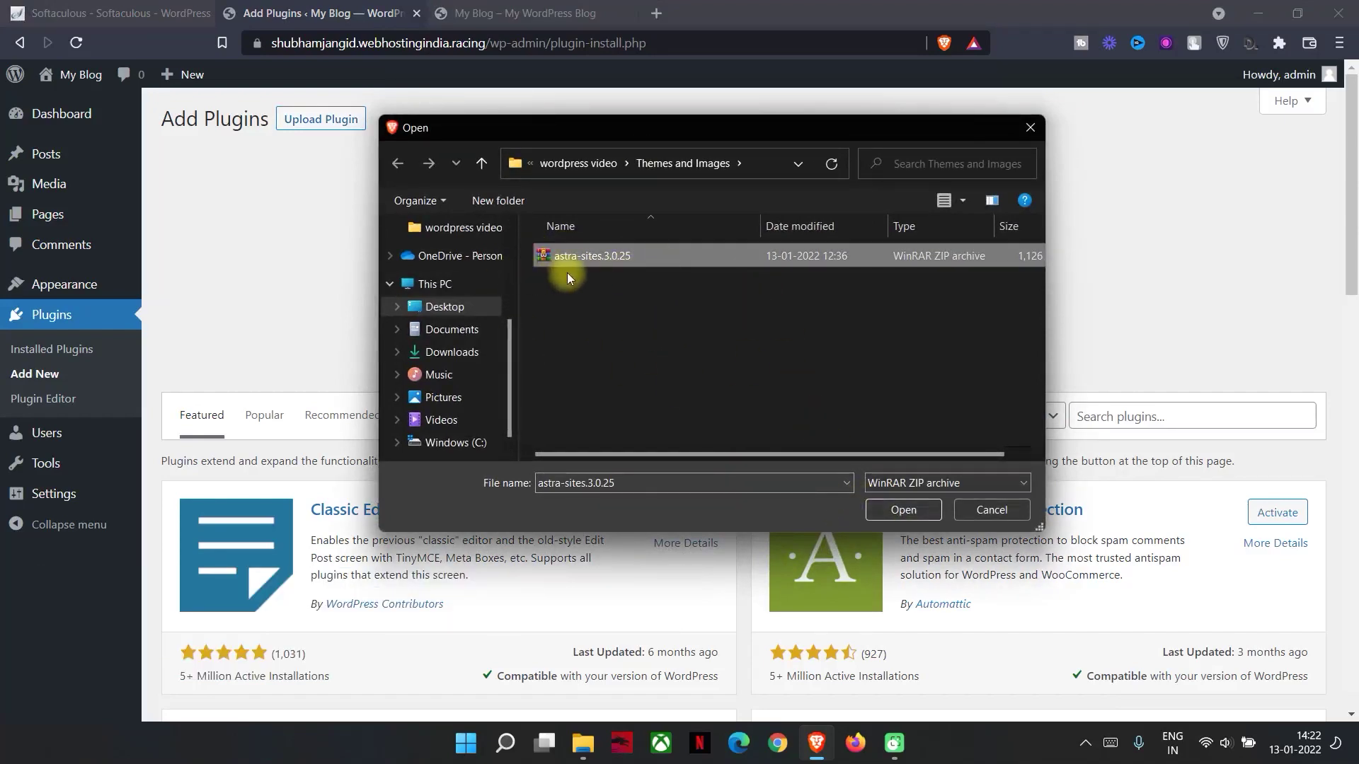
pyautogui.click(899, 512)
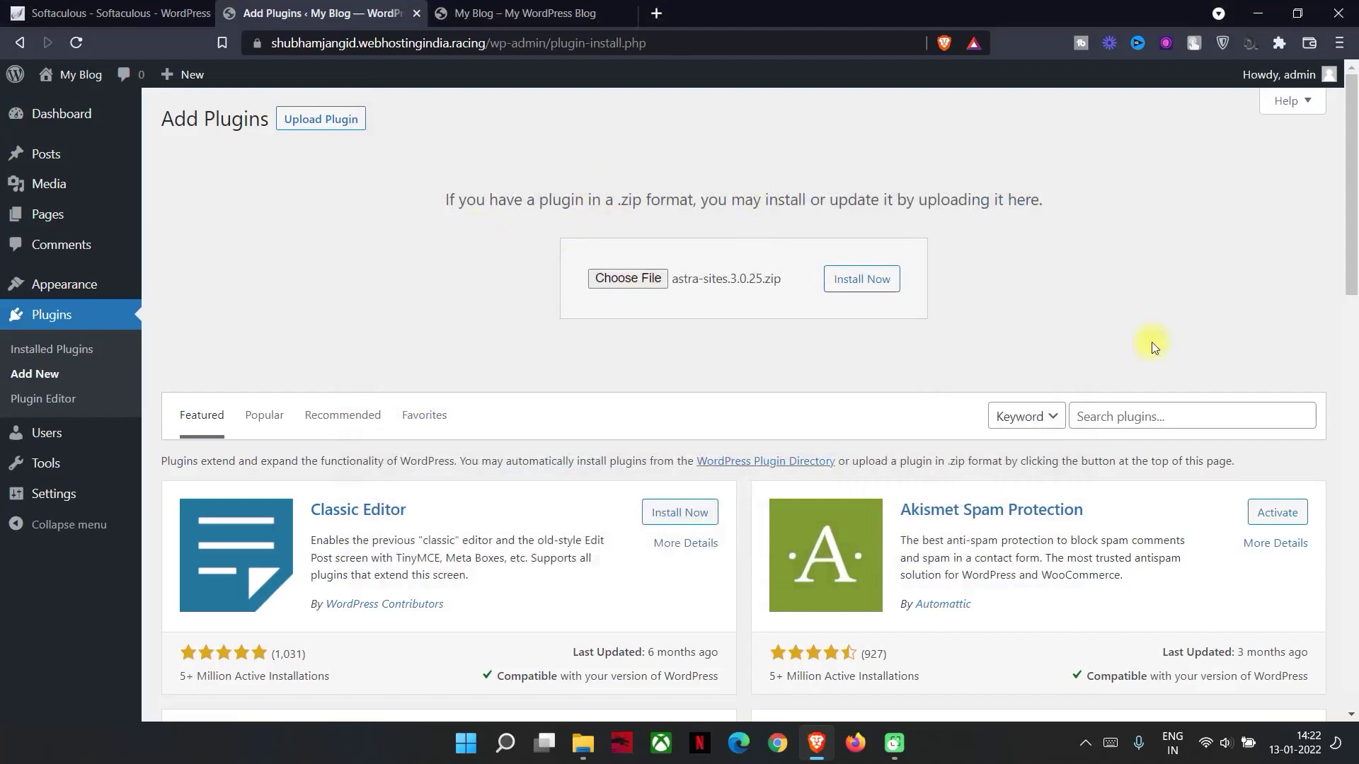
pyautogui.click(859, 281)
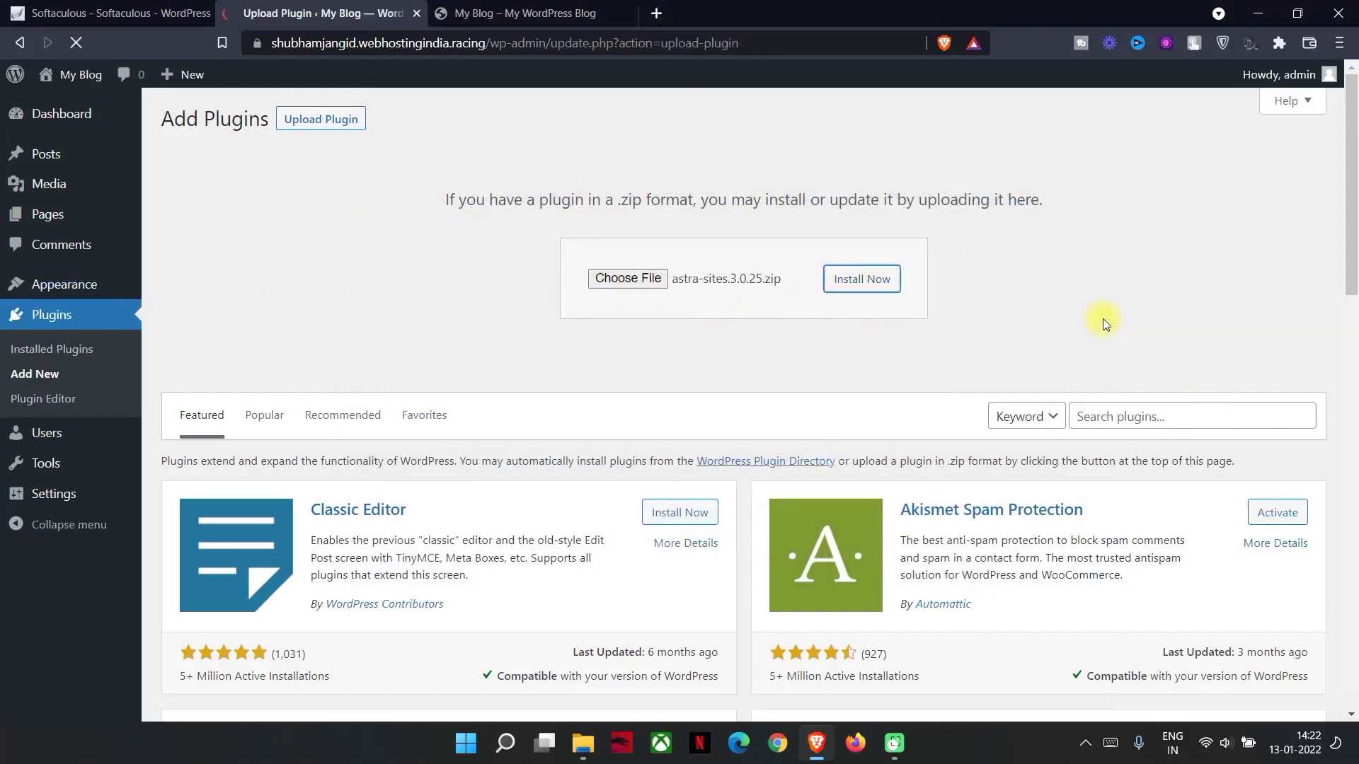
pyautogui.hotkey('ctrl', 'a')
pyautogui.click(647, 291)
pyautogui.hotkey('ctrl', 'a')
pyautogui.click(438, 192)
pyautogui.moveTo(290, 157); pyautogui.dragTo(177, 143)
pyautogui.click(378, 201)
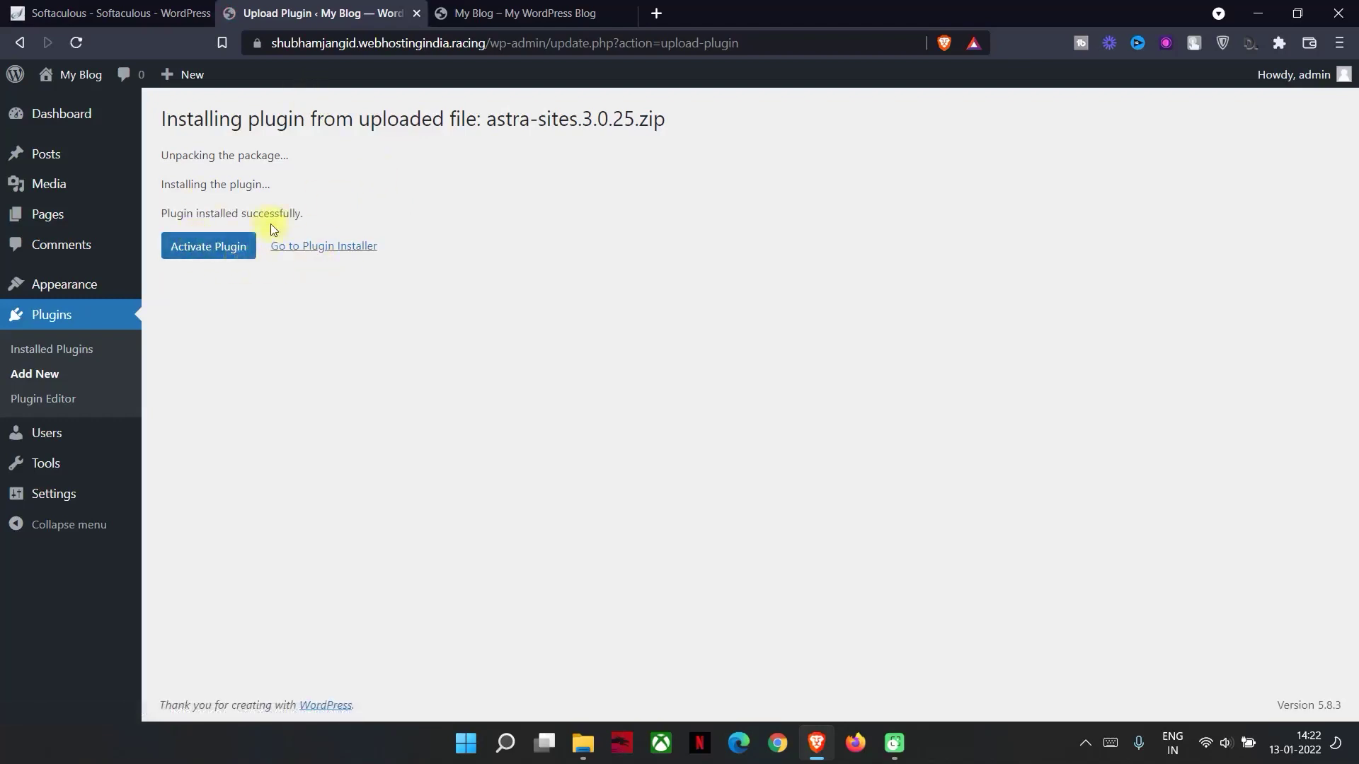
# Step: Activate the Starter Templates plugin and open its library to start building the website
pyautogui.click(207, 247)
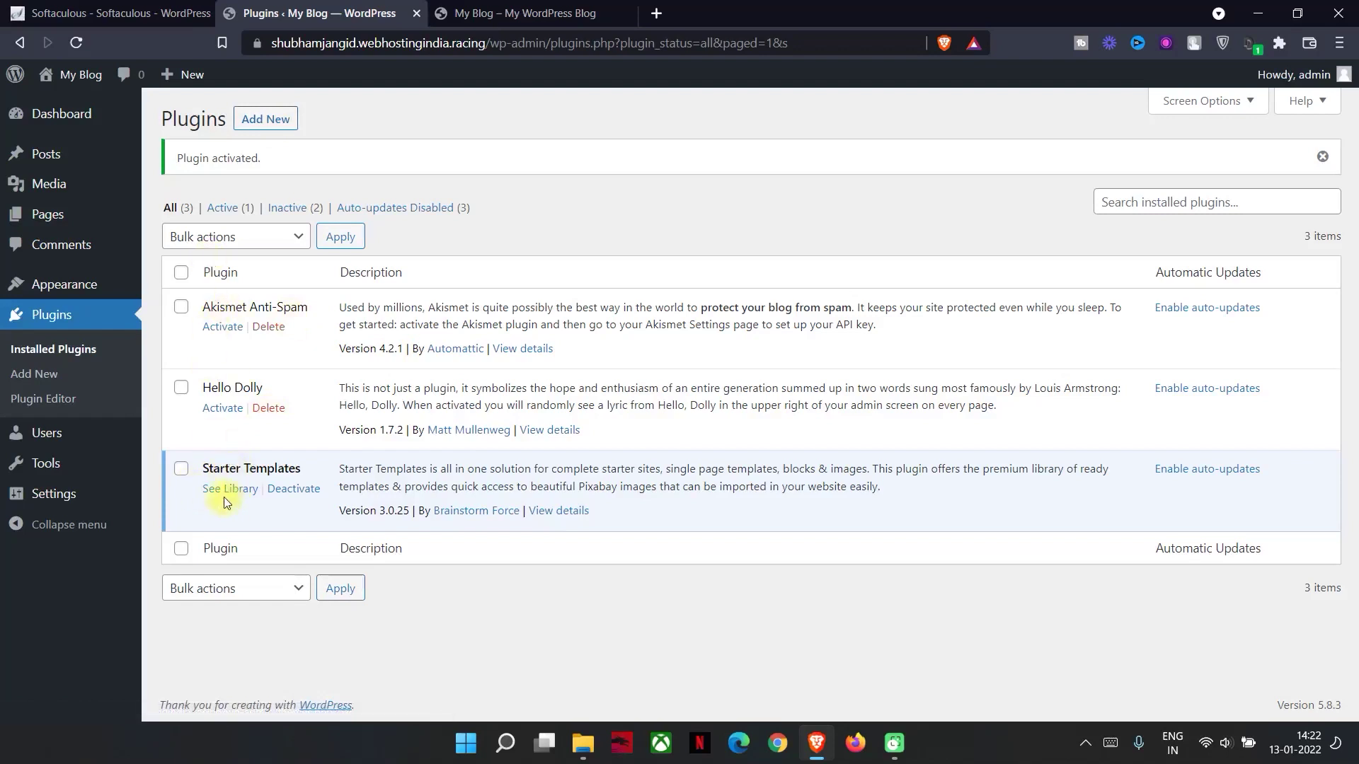
pyautogui.click(222, 495)
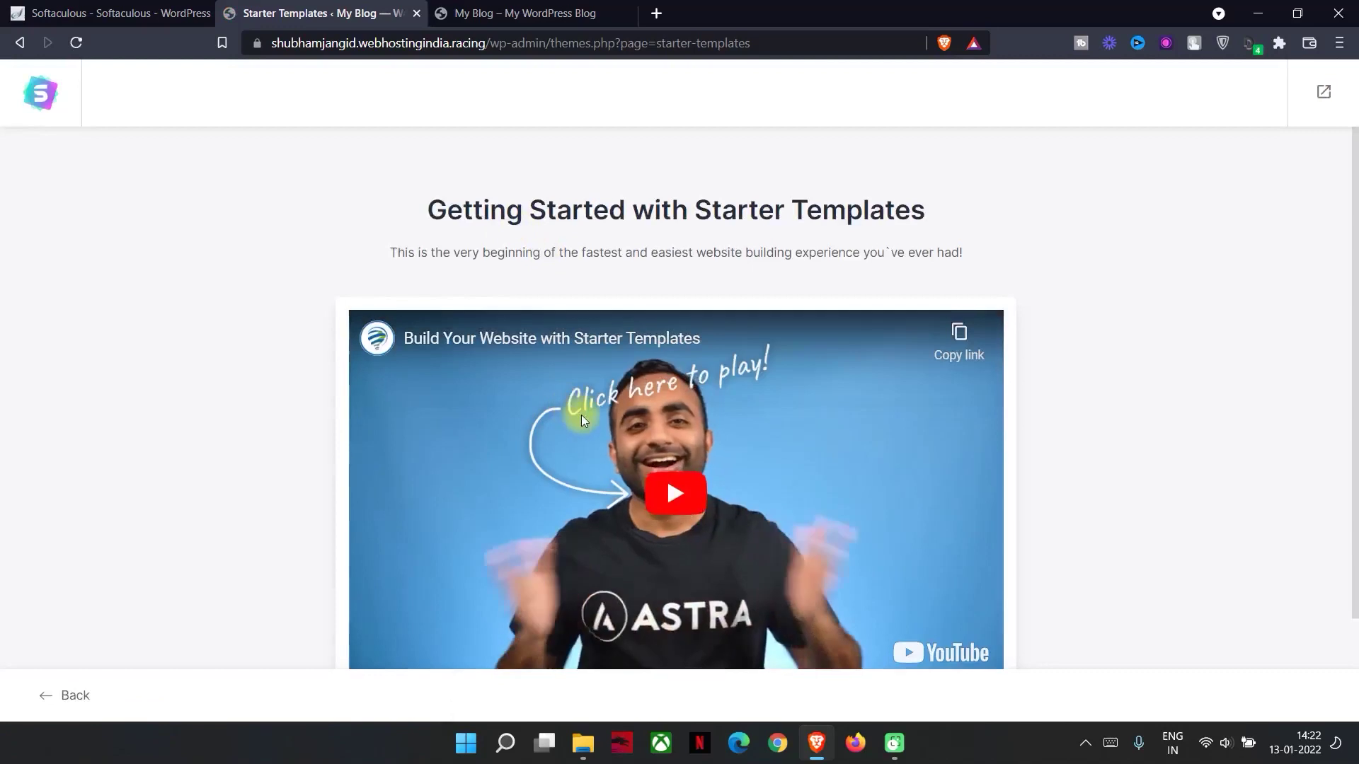
pyautogui.scroll(-2, 462, 506)
pyautogui.click(685, 634)
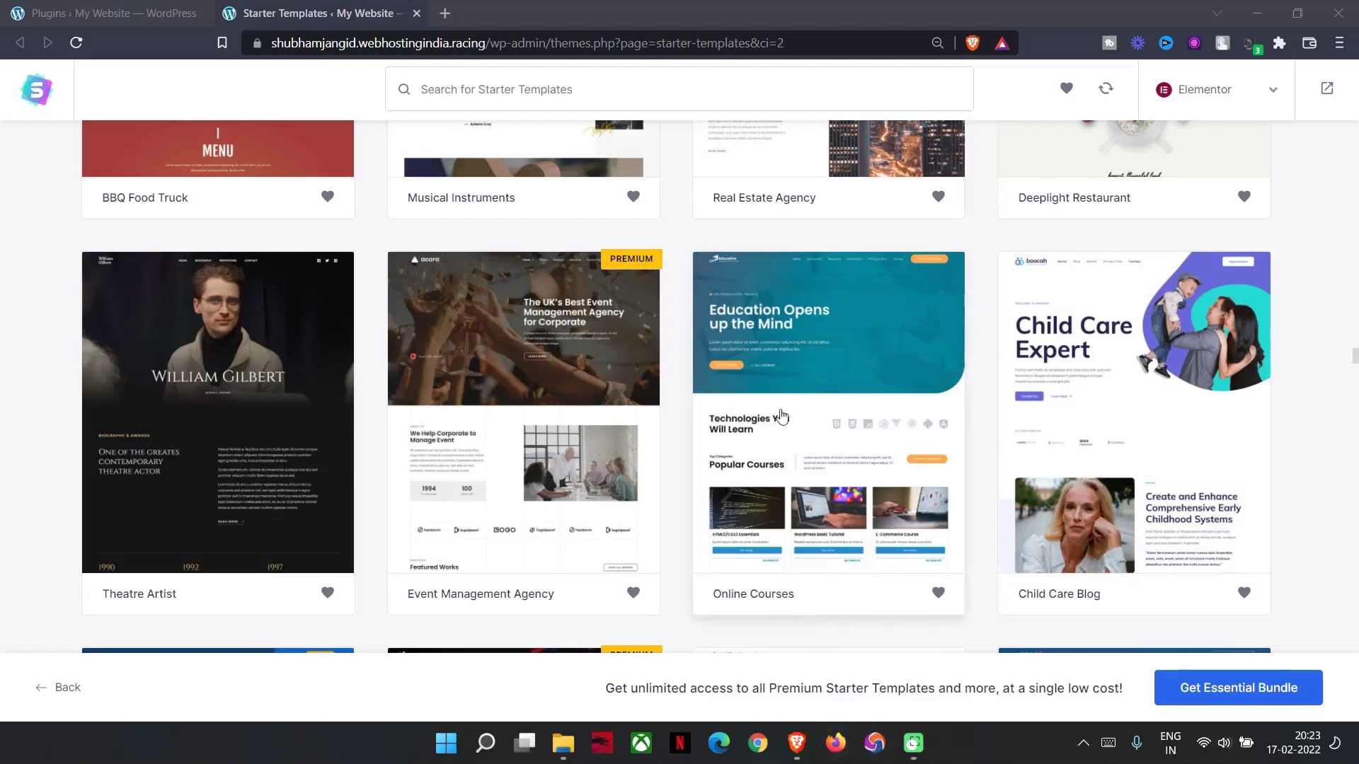
# Step: Choose the Online Courses starter template and skip adding a logo
pyautogui.click(837, 523)
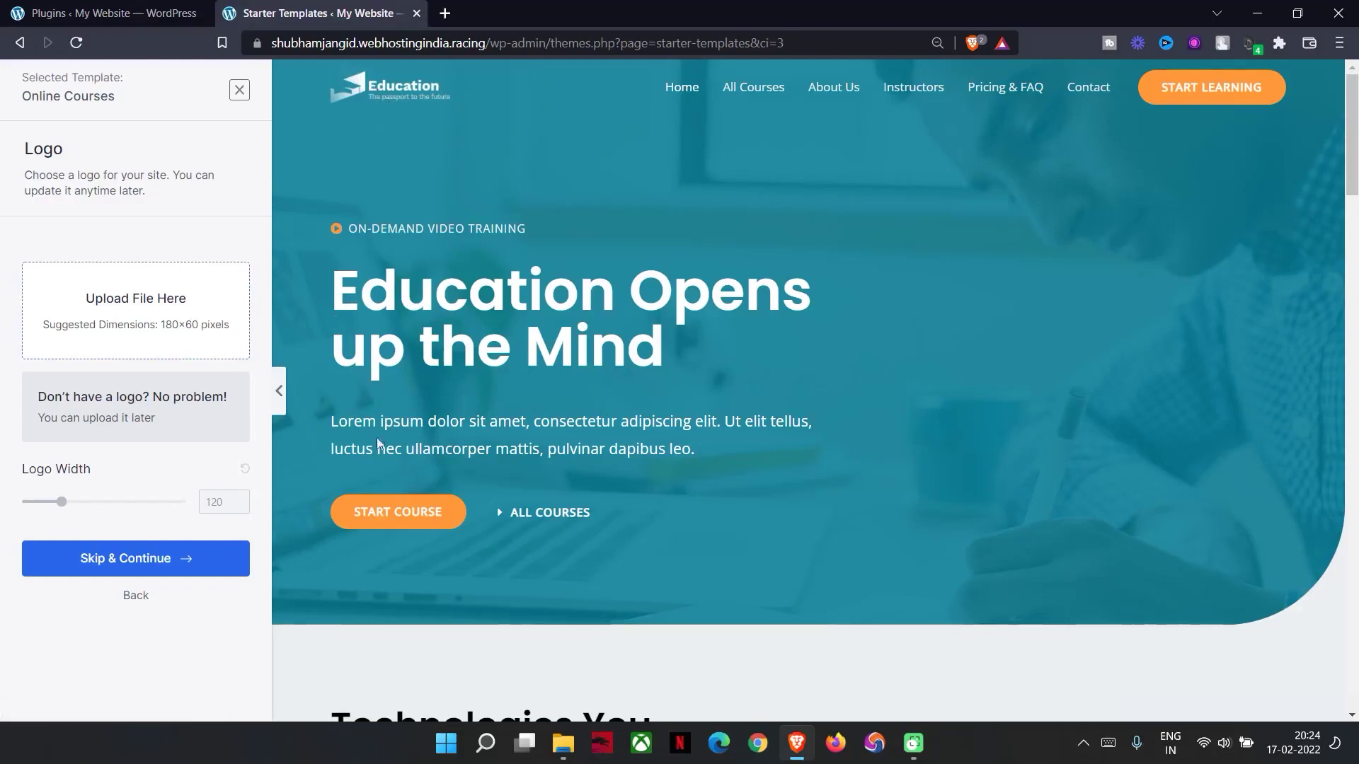
pyautogui.click(106, 564)
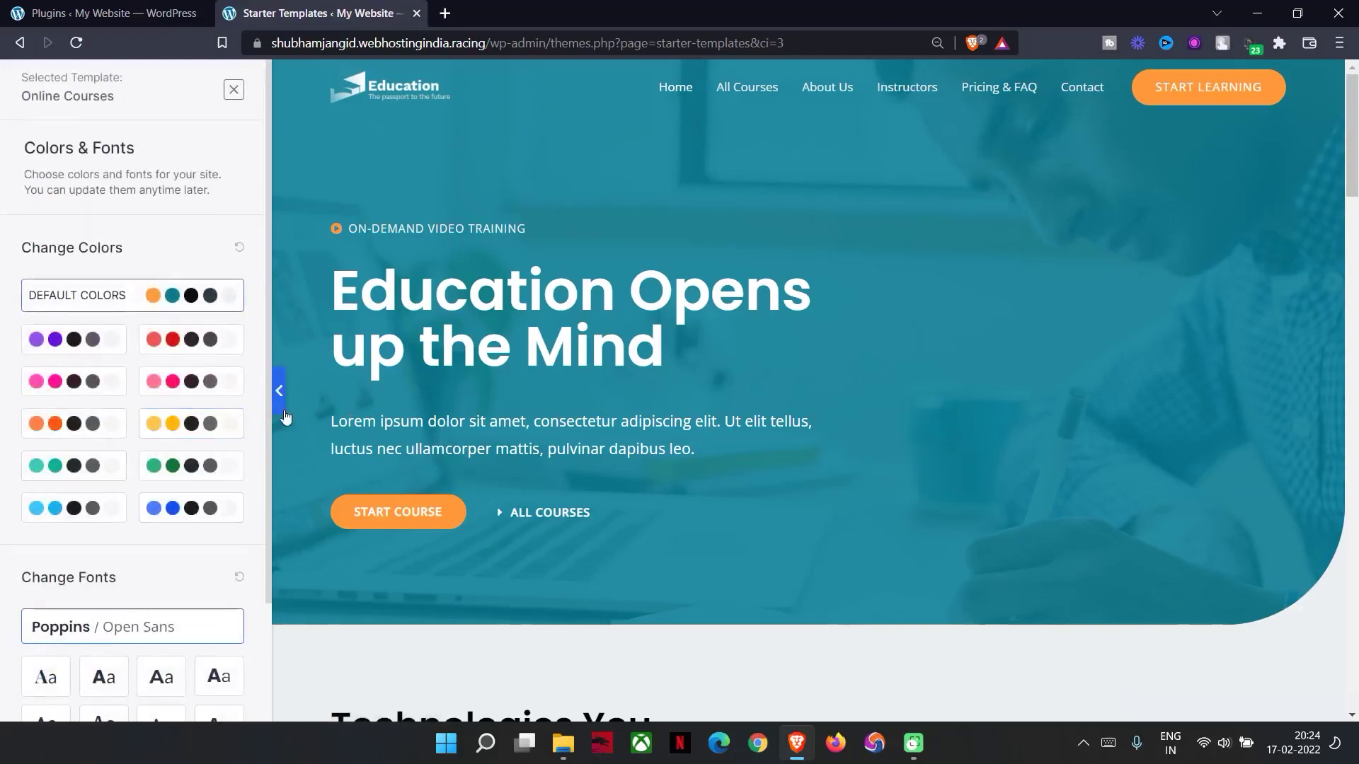
# Step: Try several alternative color palettes on the Online Courses template, then return to the default colors
pyautogui.click(68, 482)
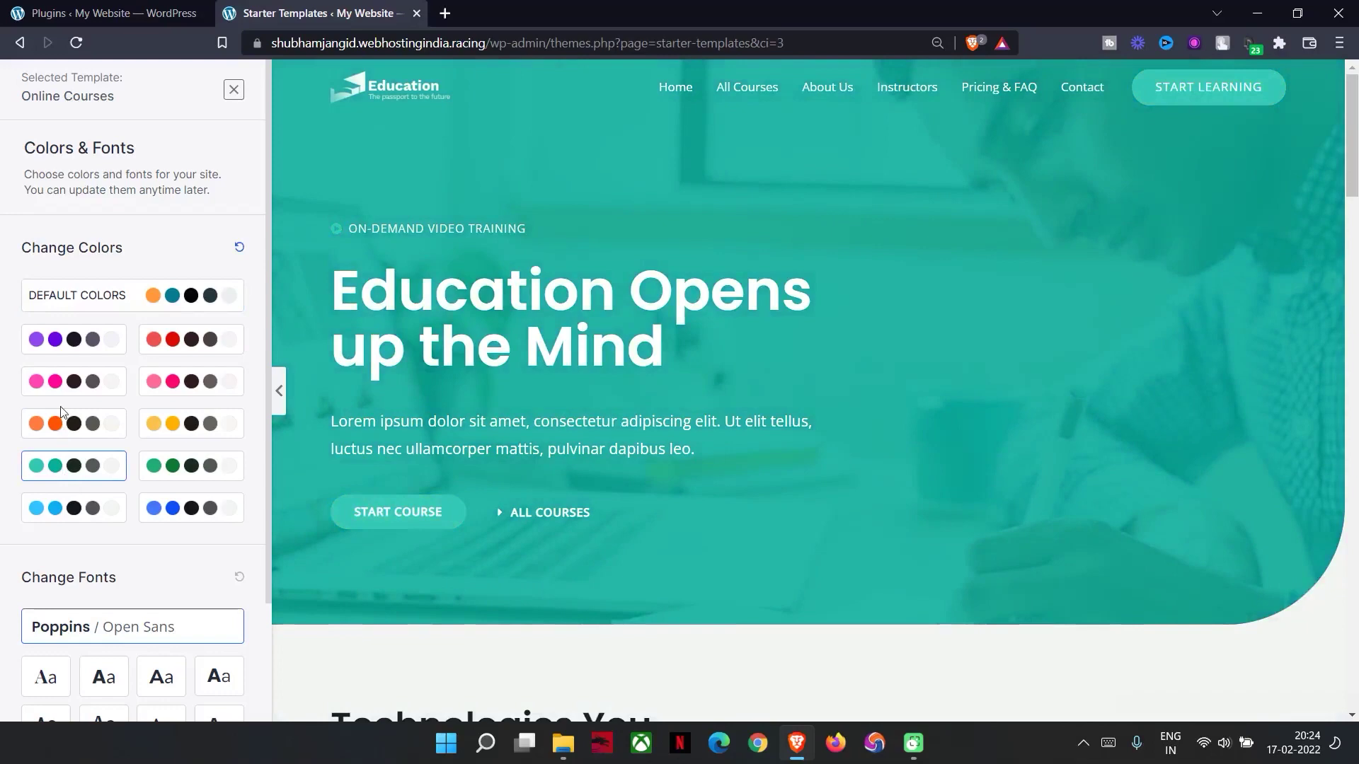
pyautogui.click(60, 389)
pyautogui.click(189, 423)
pyautogui.click(188, 466)
pyautogui.click(177, 508)
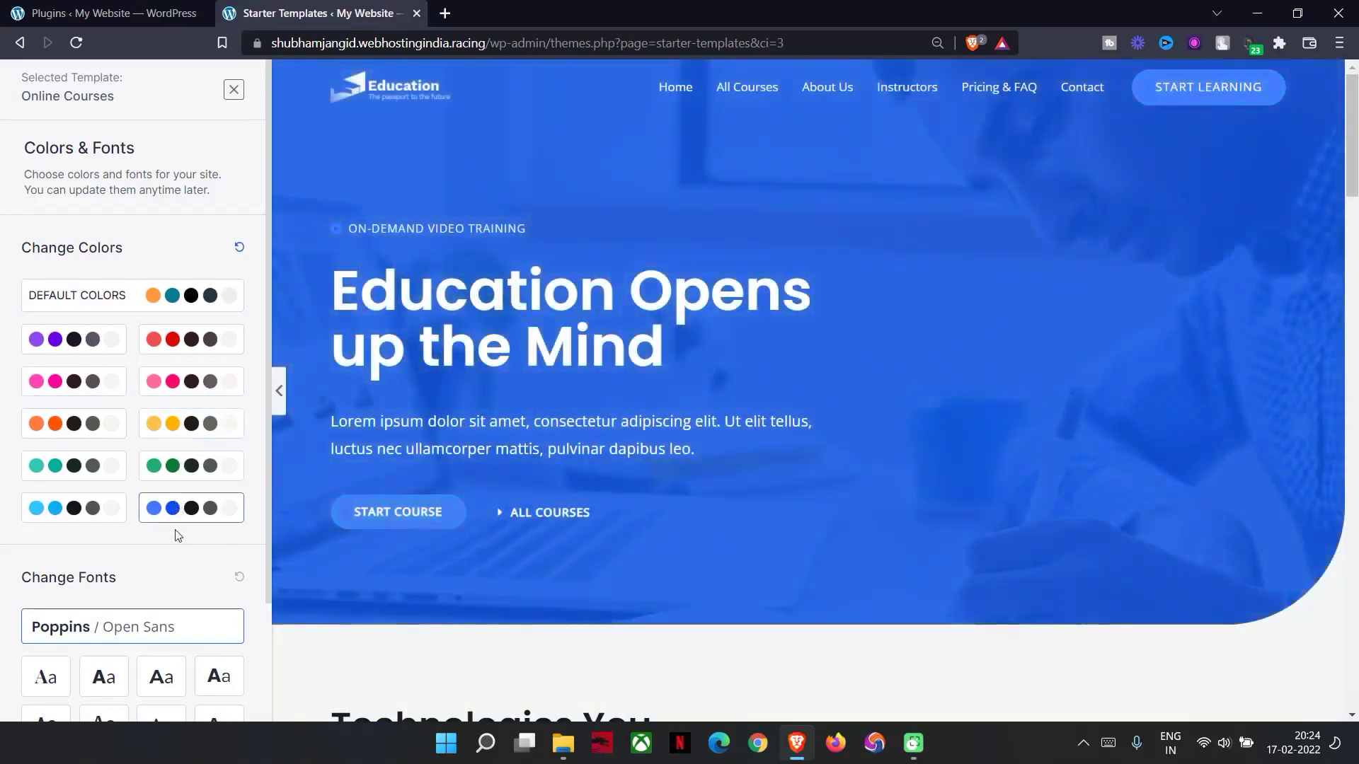
pyautogui.click(70, 518)
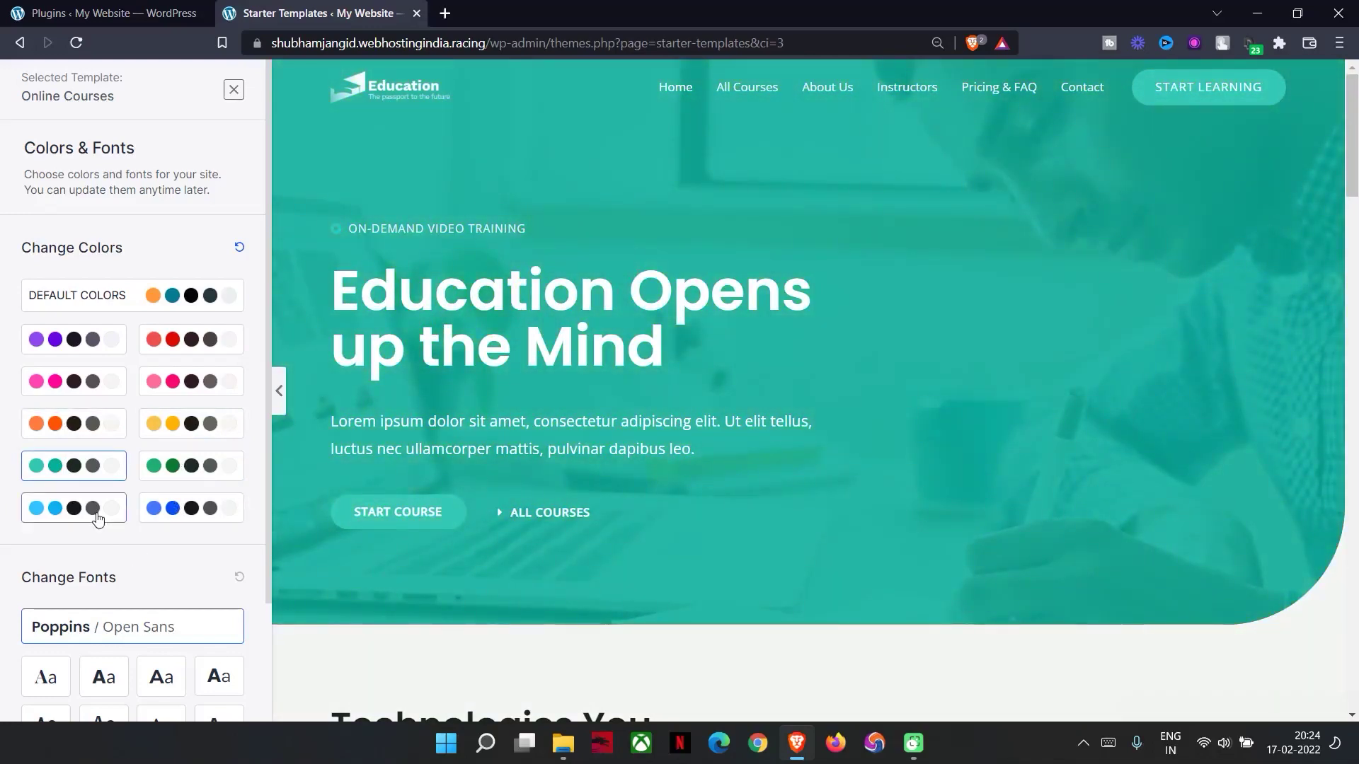
pyautogui.click(97, 519)
pyautogui.click(61, 482)
pyautogui.click(107, 434)
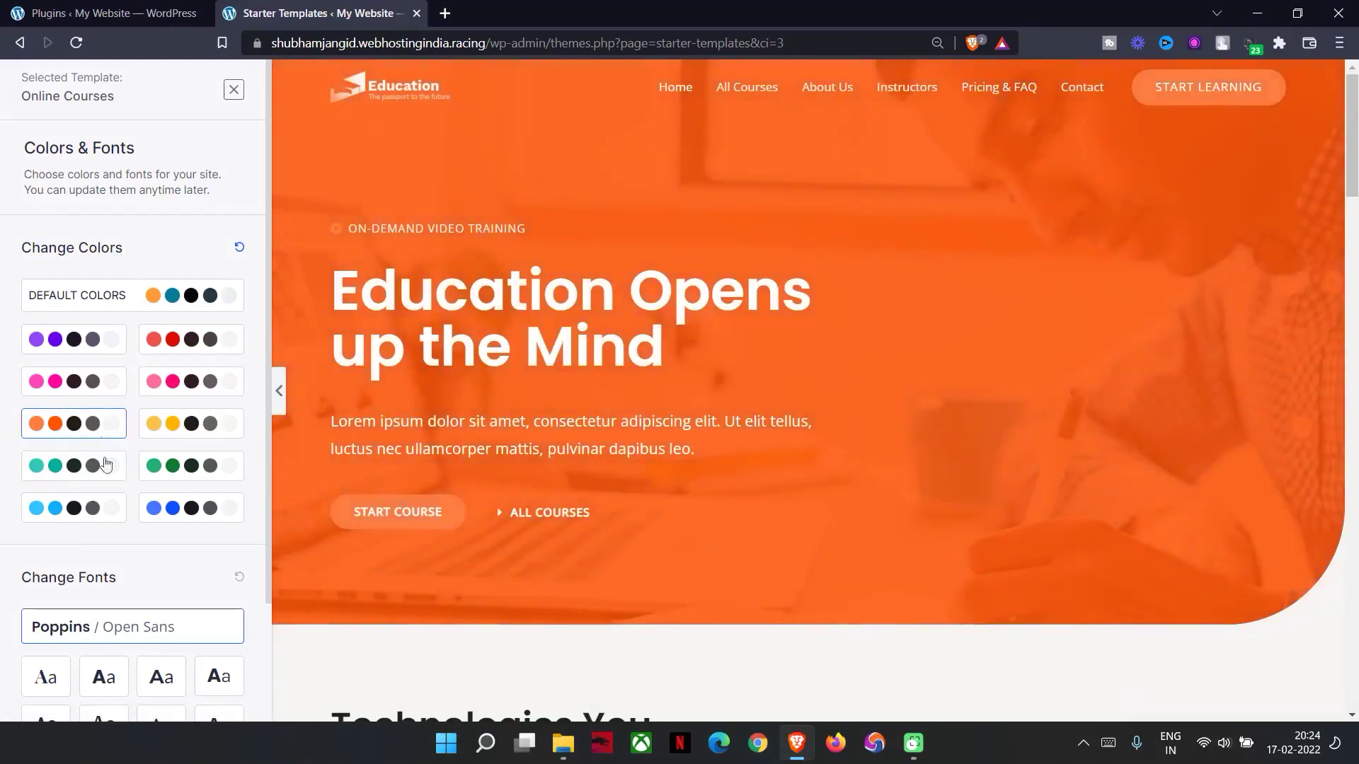
pyautogui.click(152, 518)
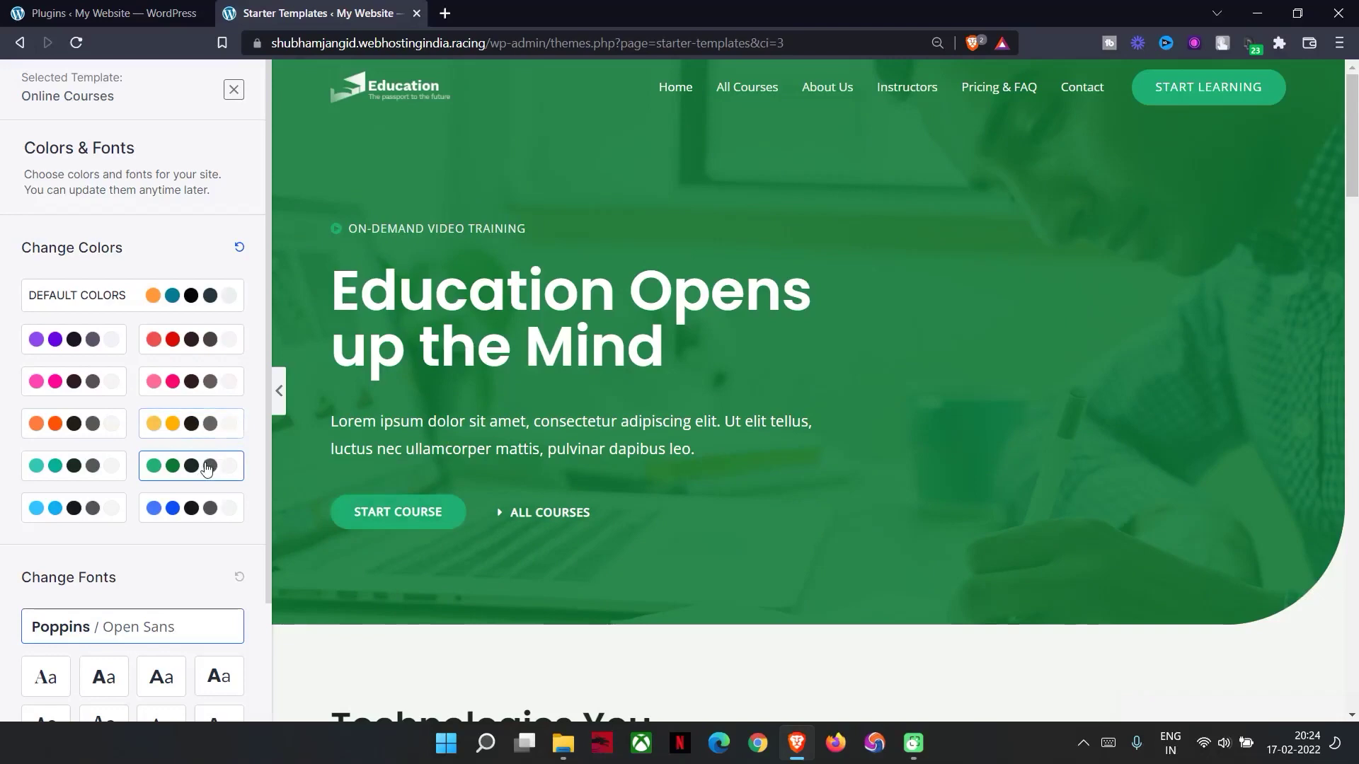
pyautogui.click(62, 482)
pyautogui.click(181, 470)
pyautogui.click(181, 427)
pyautogui.click(182, 389)
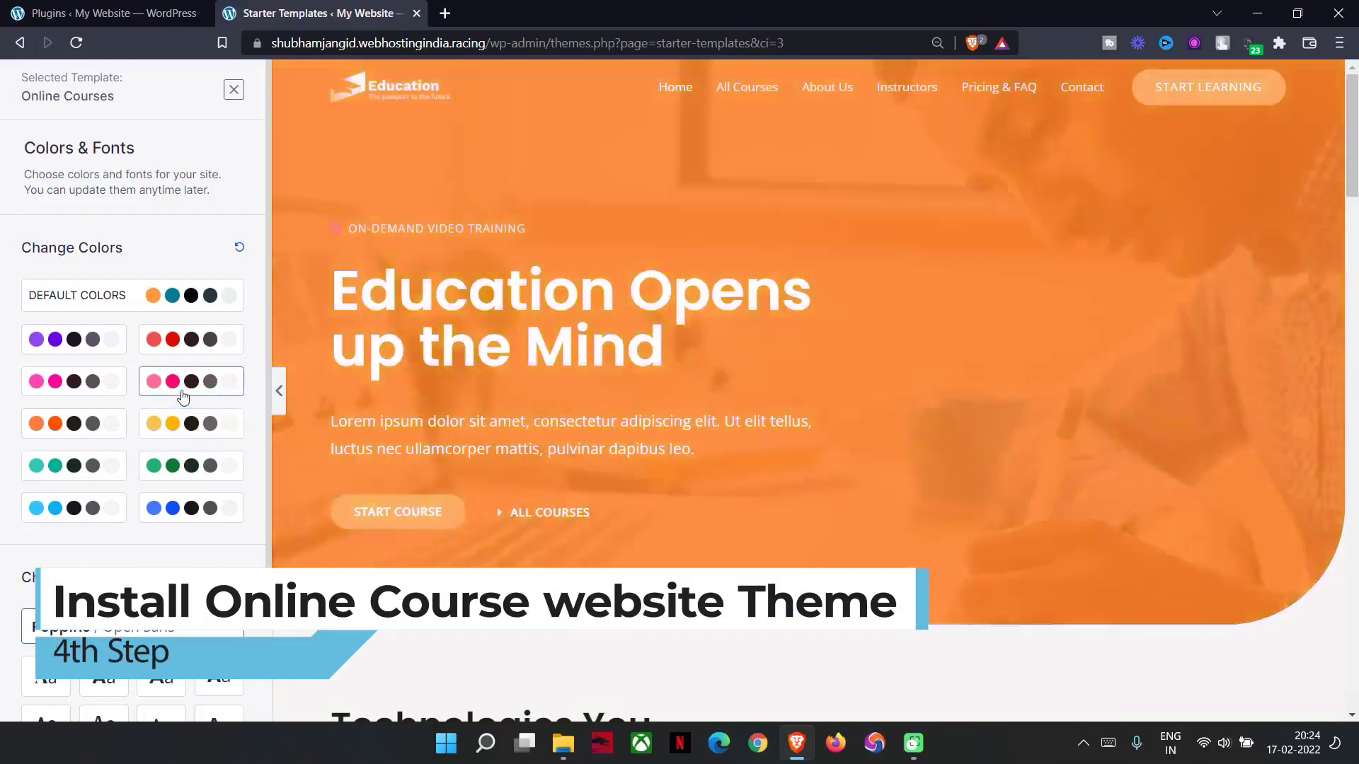
pyautogui.click(193, 338)
pyautogui.click(193, 306)
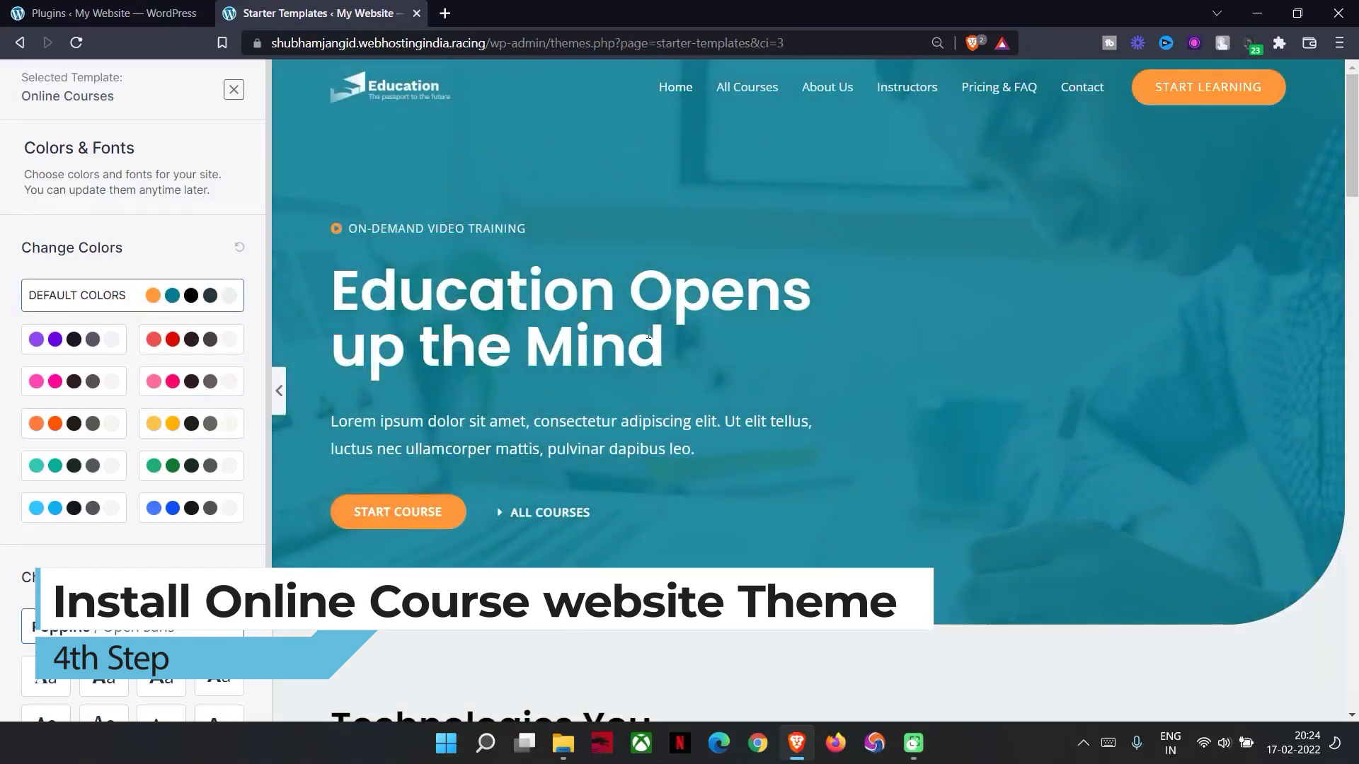
# Step: Keep the default colors and the Poppins / Open Sans fonts for the Online Courses template and continue to the import
pyautogui.click(102, 350)
pyautogui.click(142, 297)
pyautogui.scroll(-6, 478, 511)
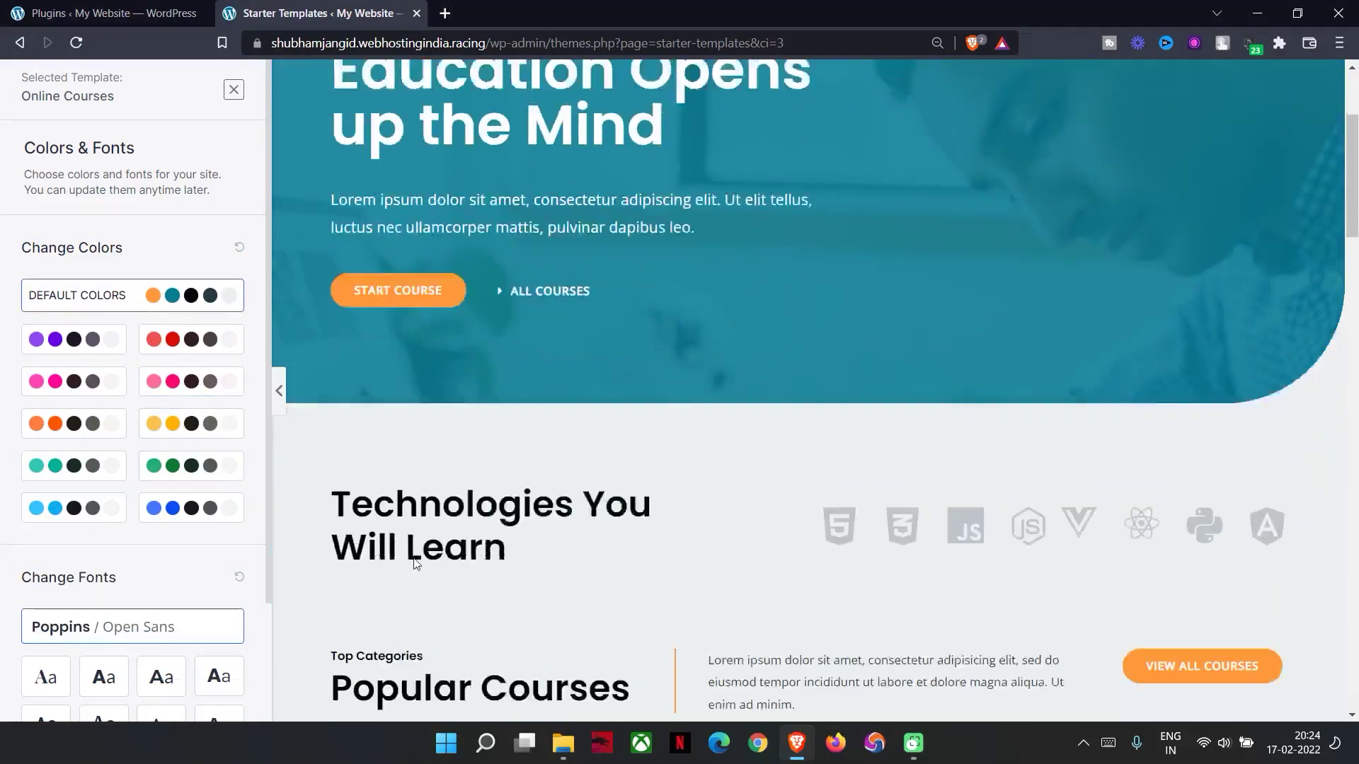
pyautogui.scroll(-2, 212, 633)
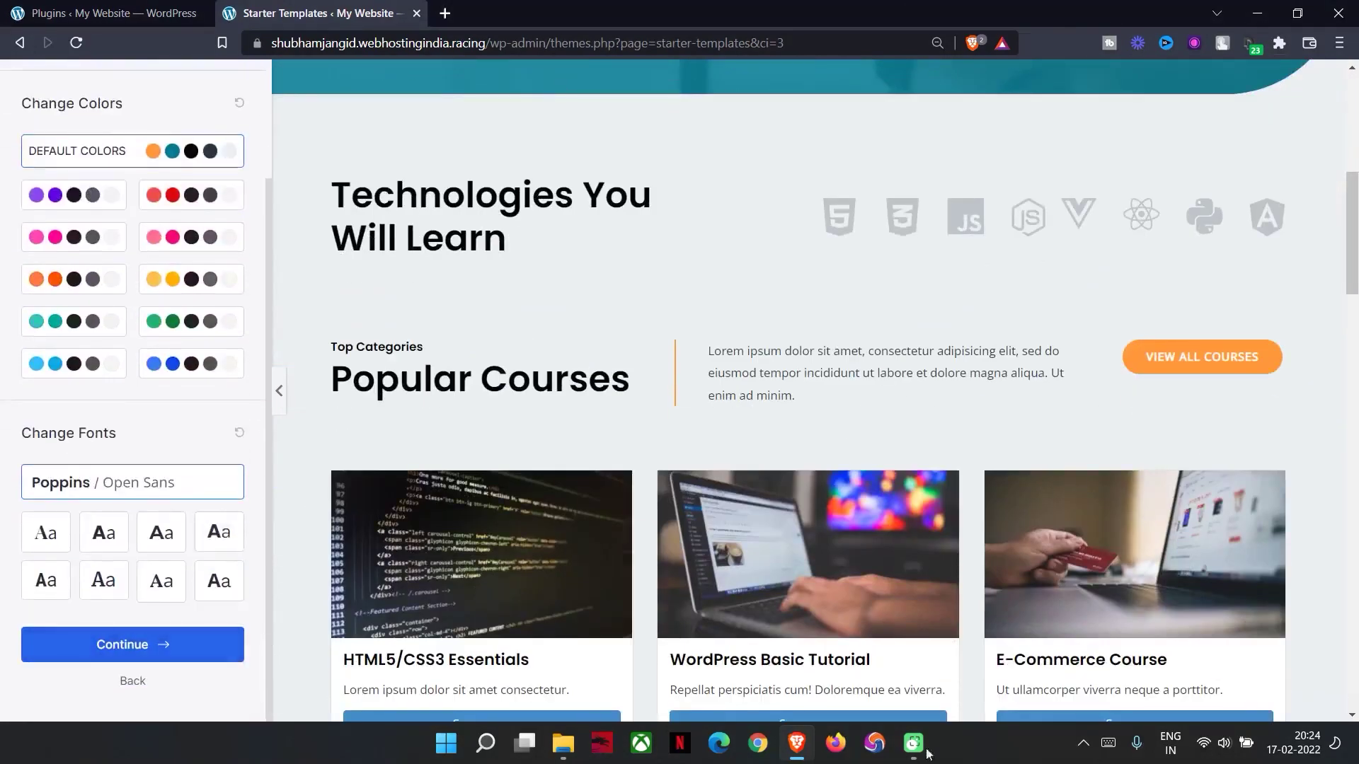
pyautogui.click(225, 640)
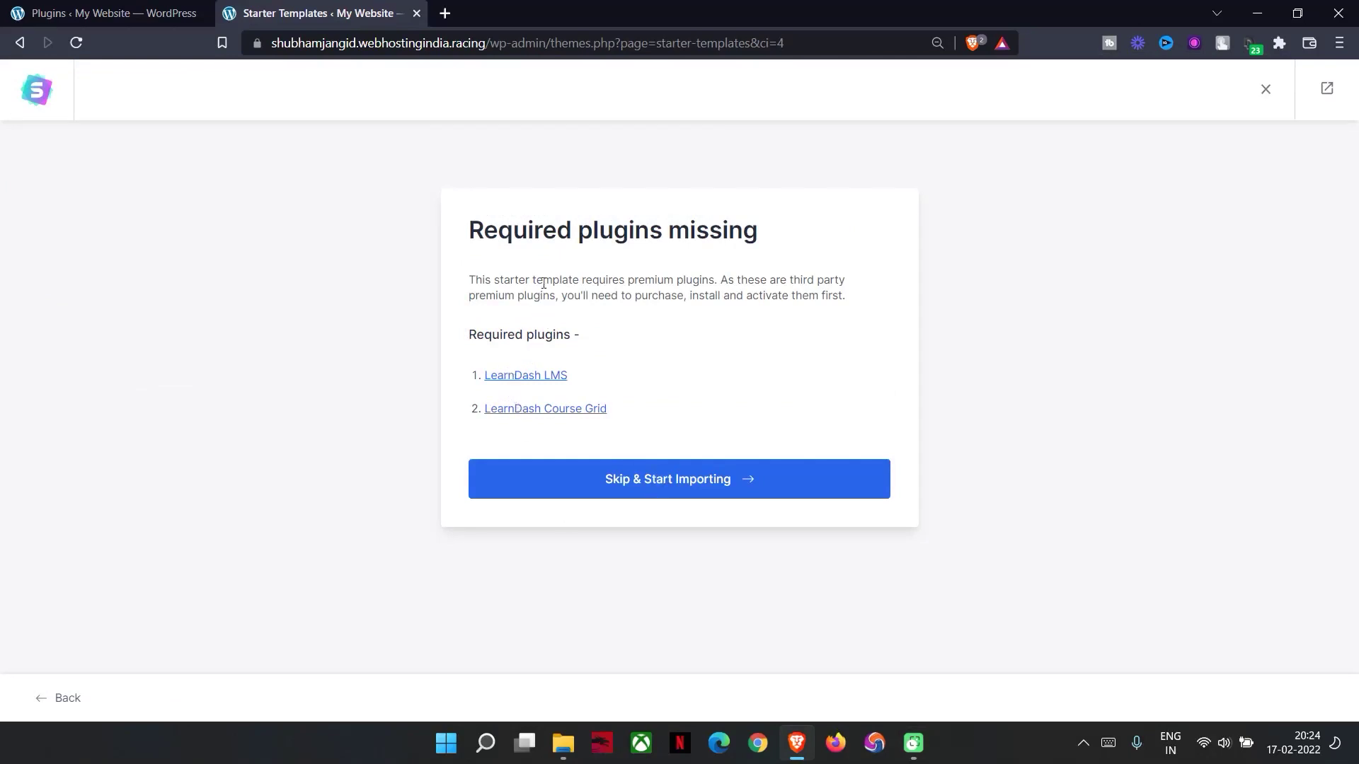
# Step: Skip the missing LearnDash plugins and build the website with customizer settings, widgets and content imported, leaving the personal details blank
pyautogui.moveTo(506, 243); pyautogui.dragTo(715, 280)
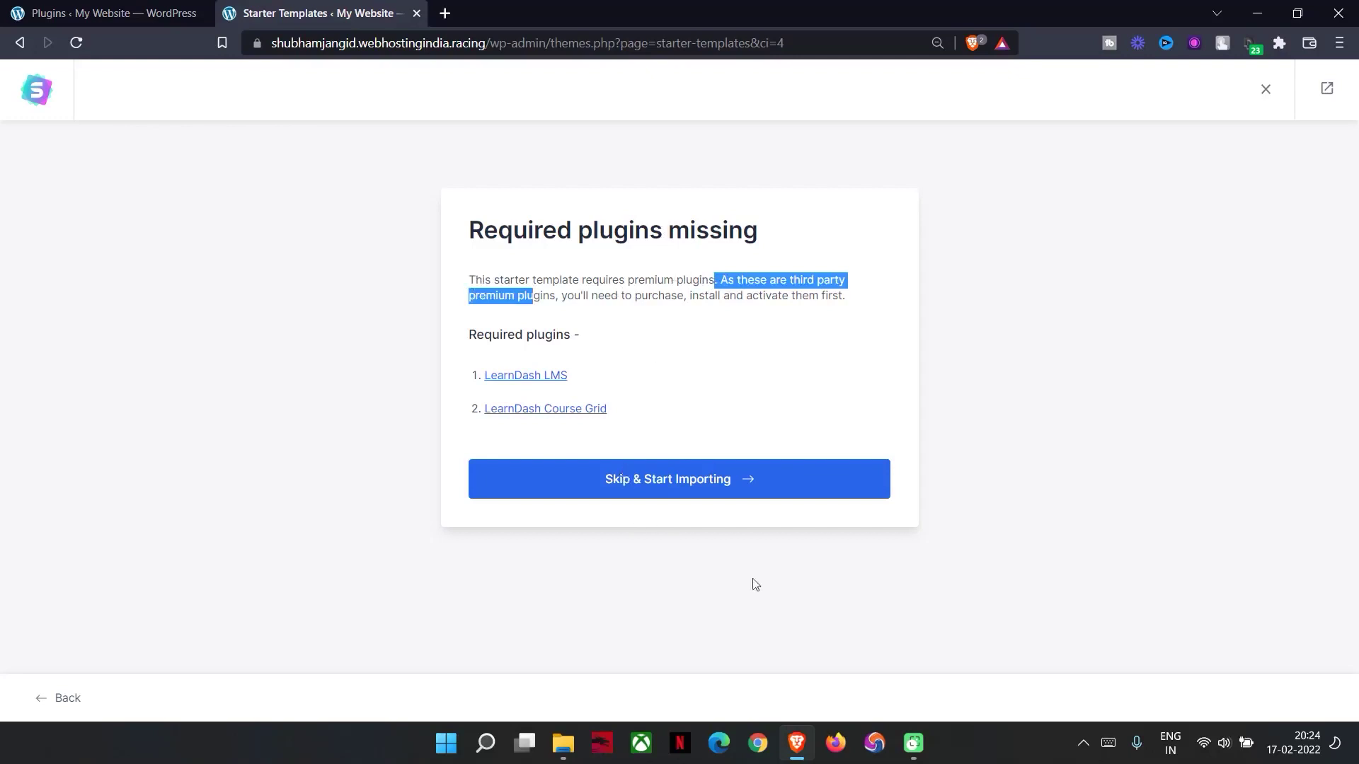
pyautogui.click(604, 488)
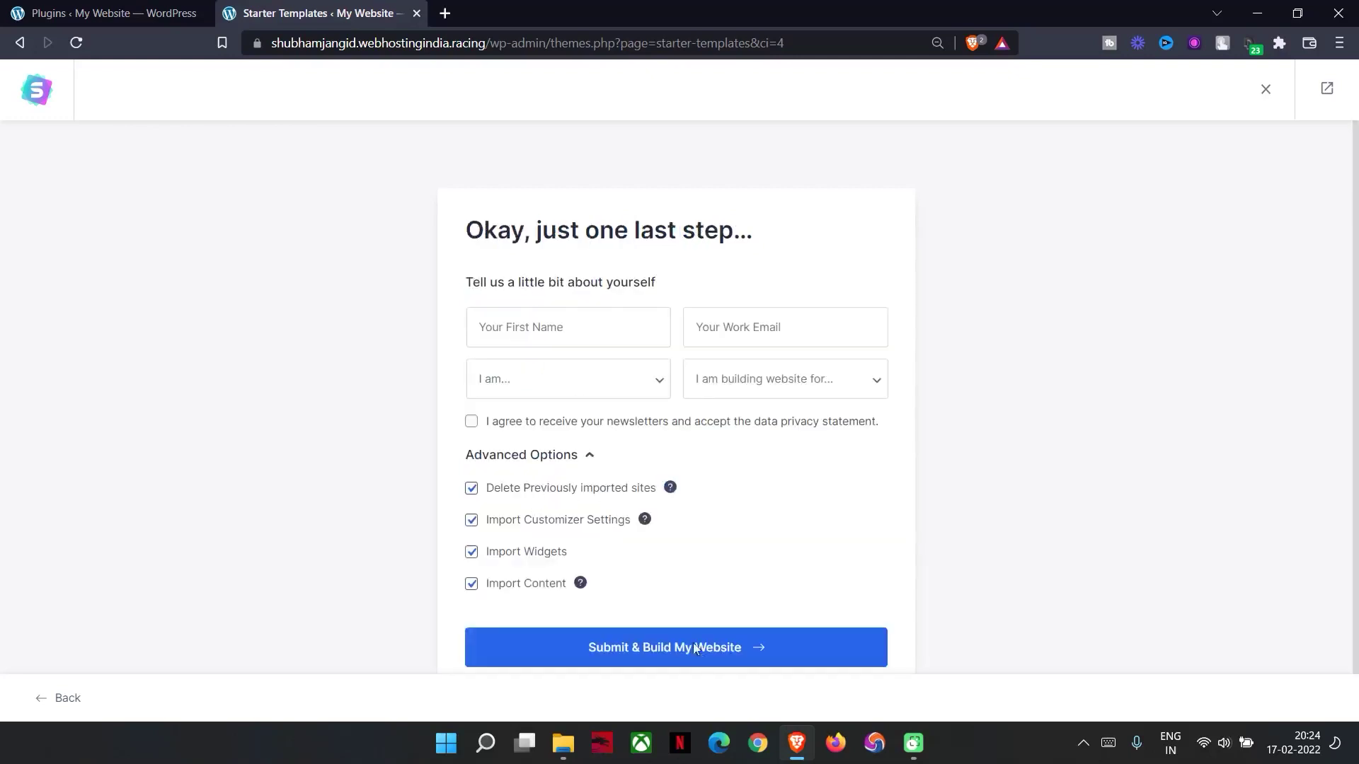
pyautogui.scroll(-1, 601, 601)
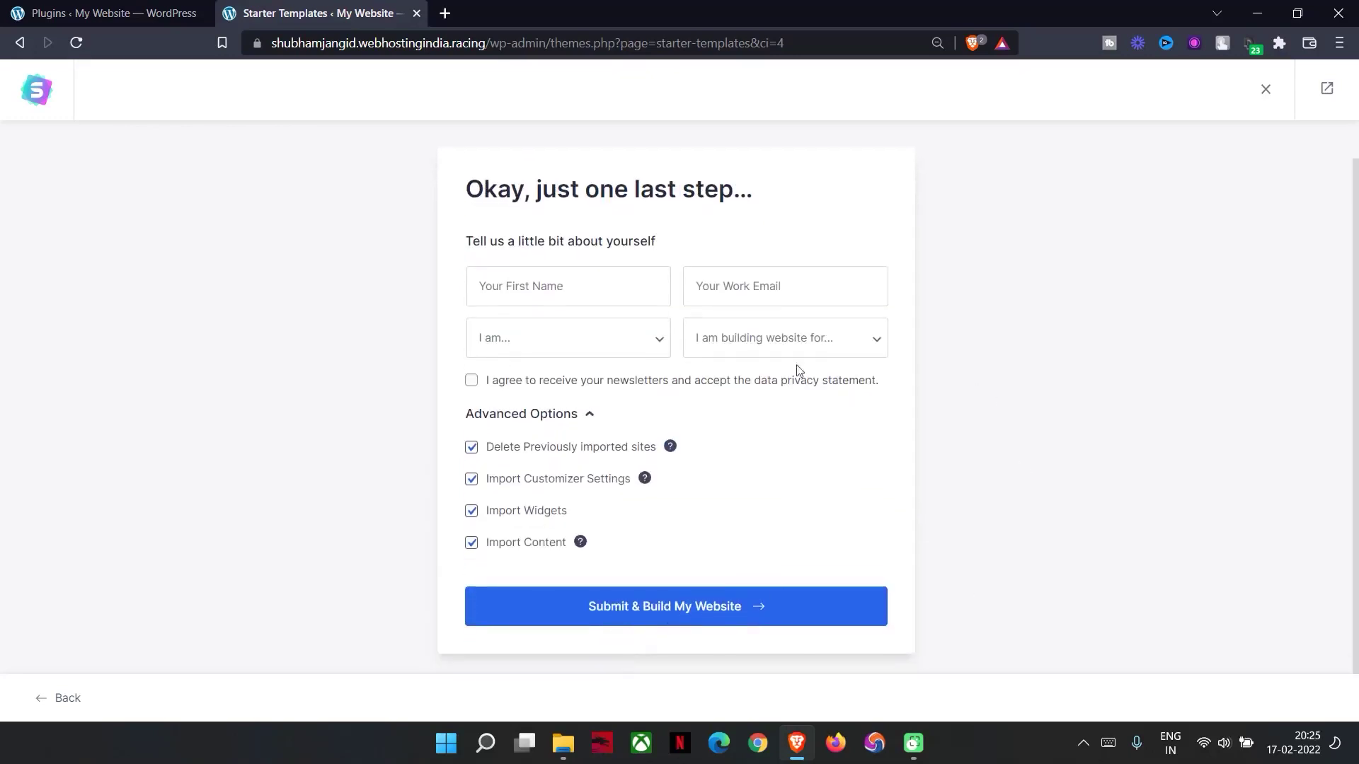
pyautogui.click(673, 606)
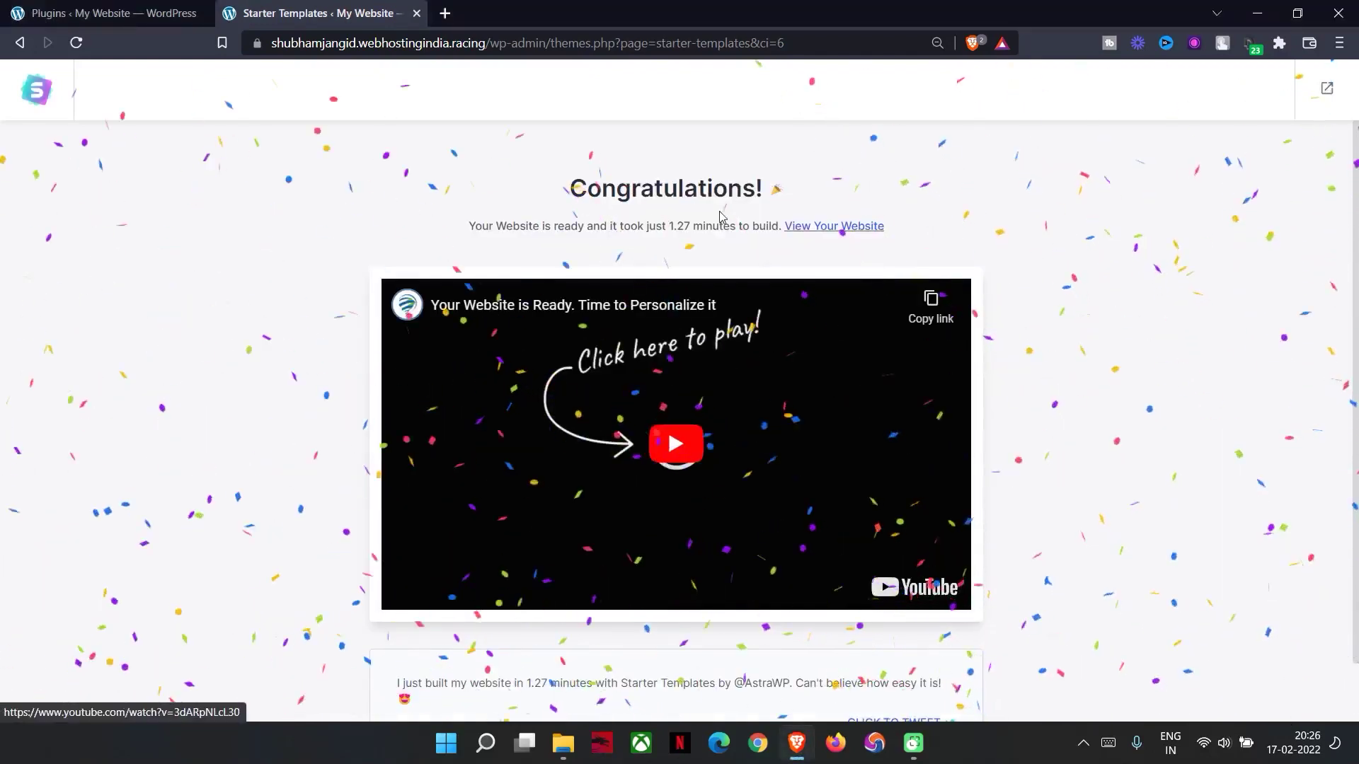
# Step: View the newly built website, check its All Courses and About Us pages, and return to the home page
pyautogui.click(819, 228)
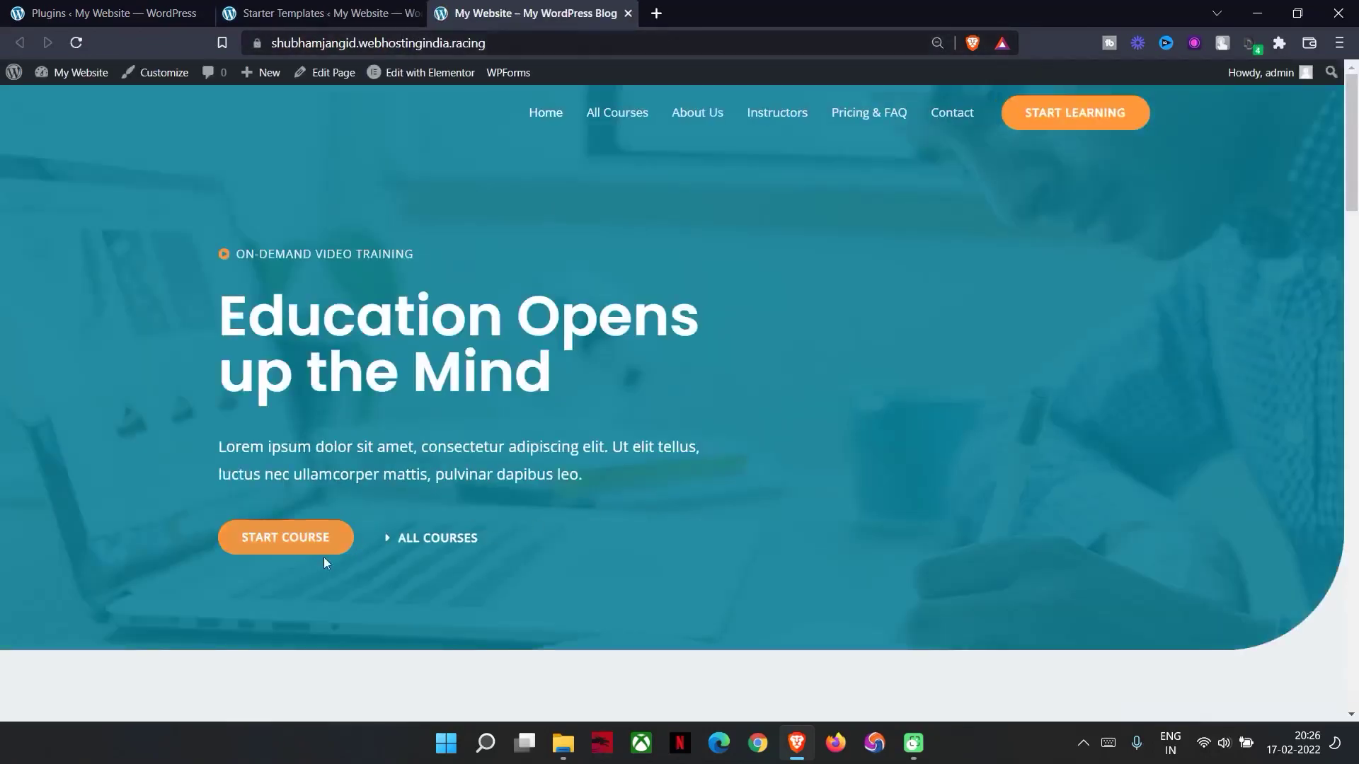
pyautogui.click(620, 119)
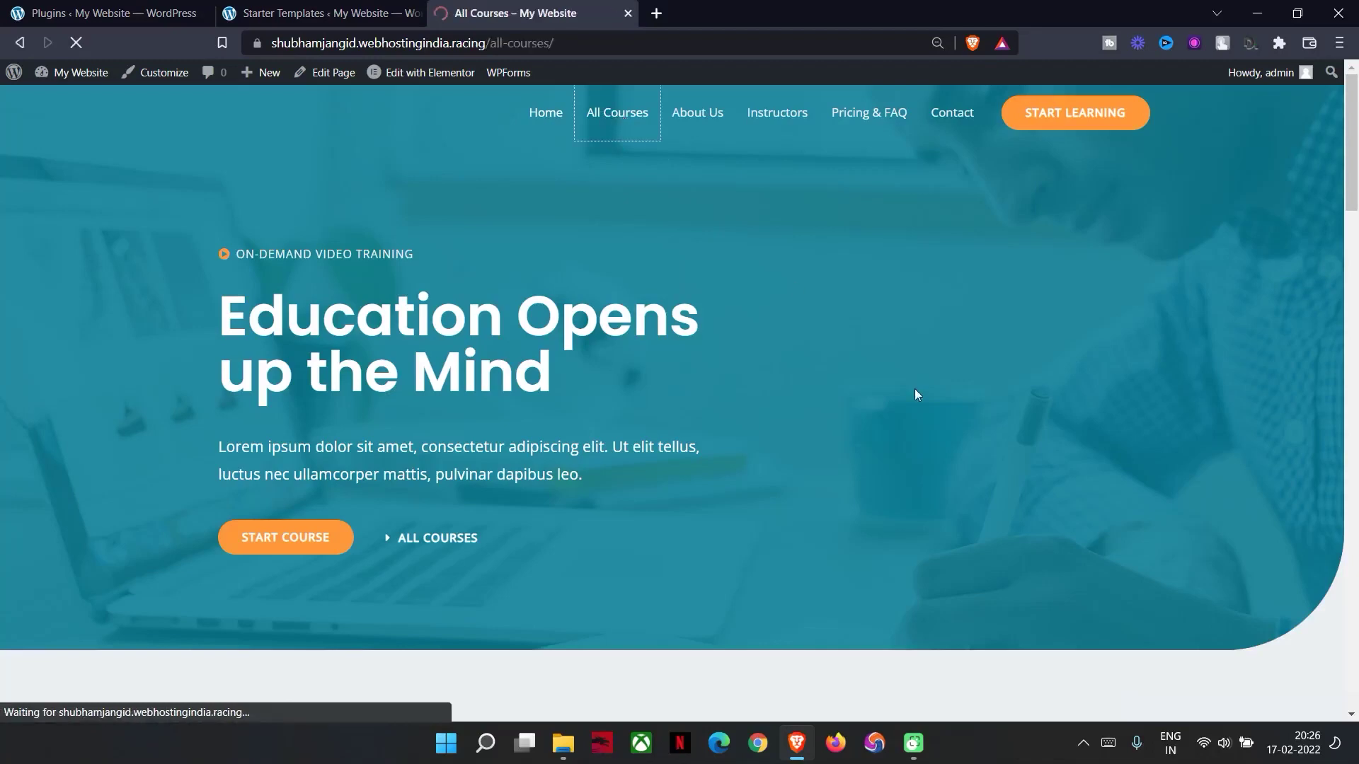
pyautogui.scroll(-3, 914, 395)
pyautogui.scroll(-1, 320, 567)
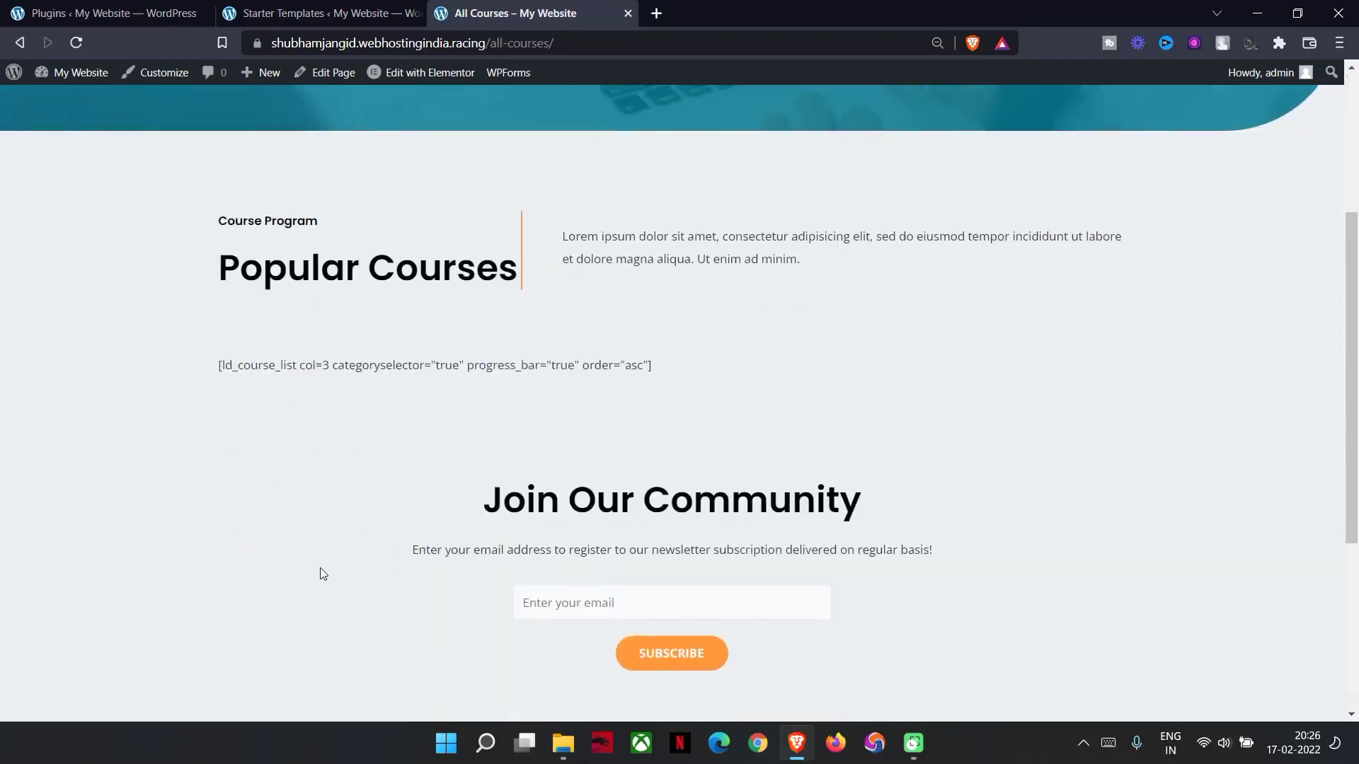
pyautogui.scroll(5, 665, 485)
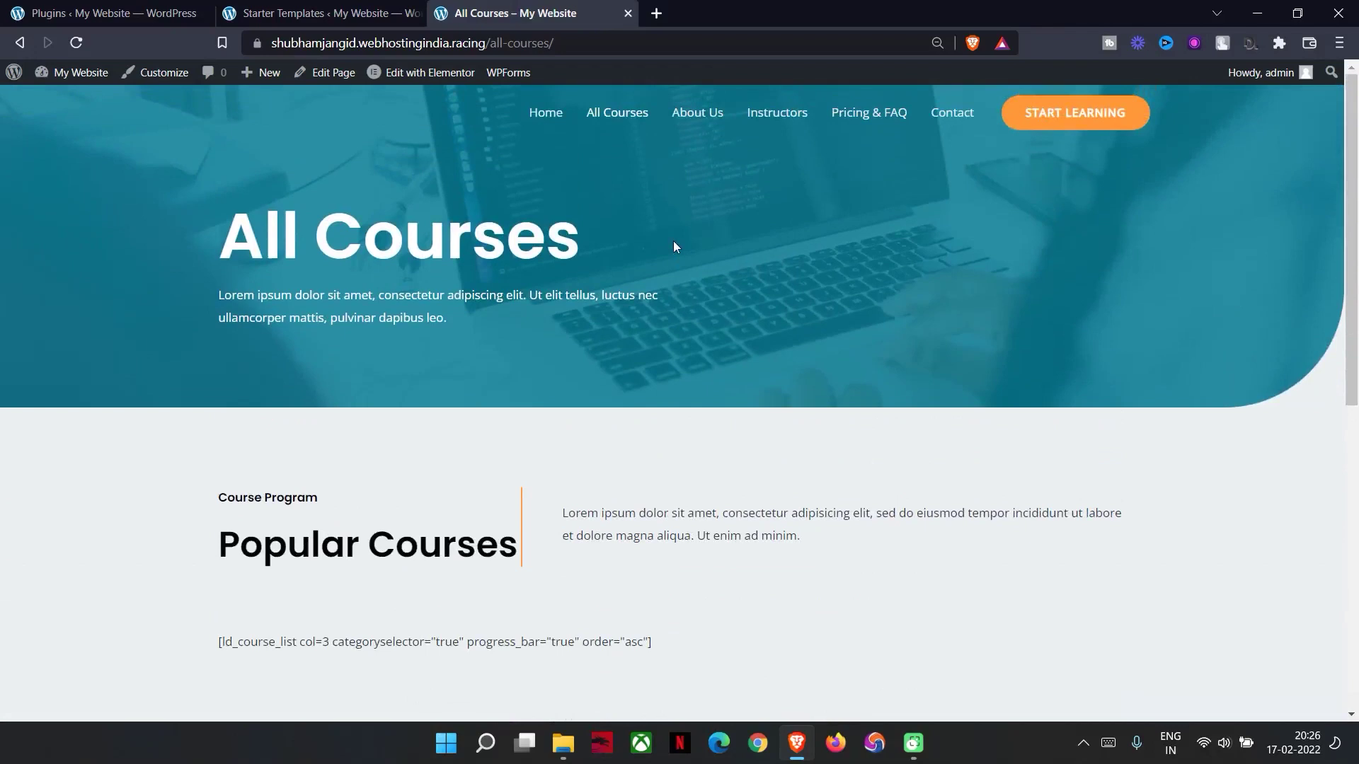
pyautogui.click(541, 119)
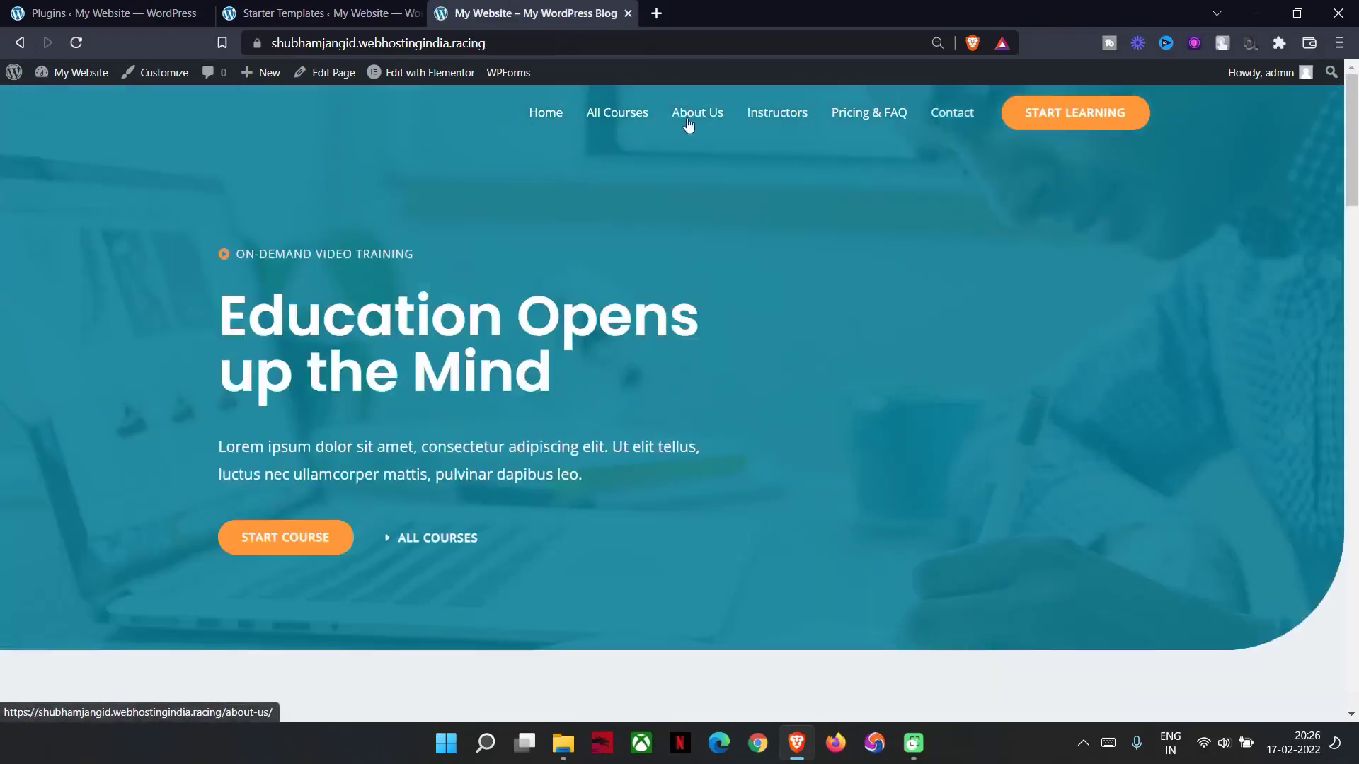
pyautogui.click(688, 125)
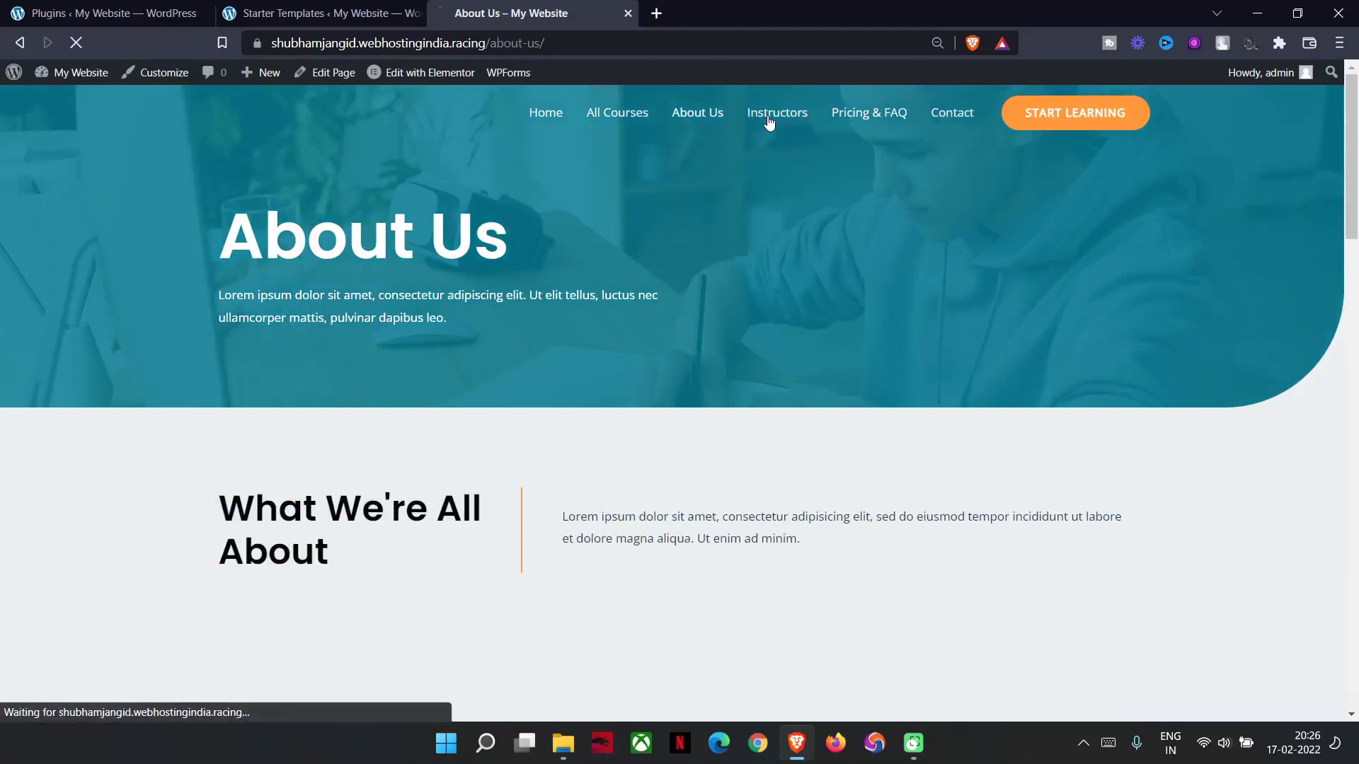
pyautogui.click(771, 121)
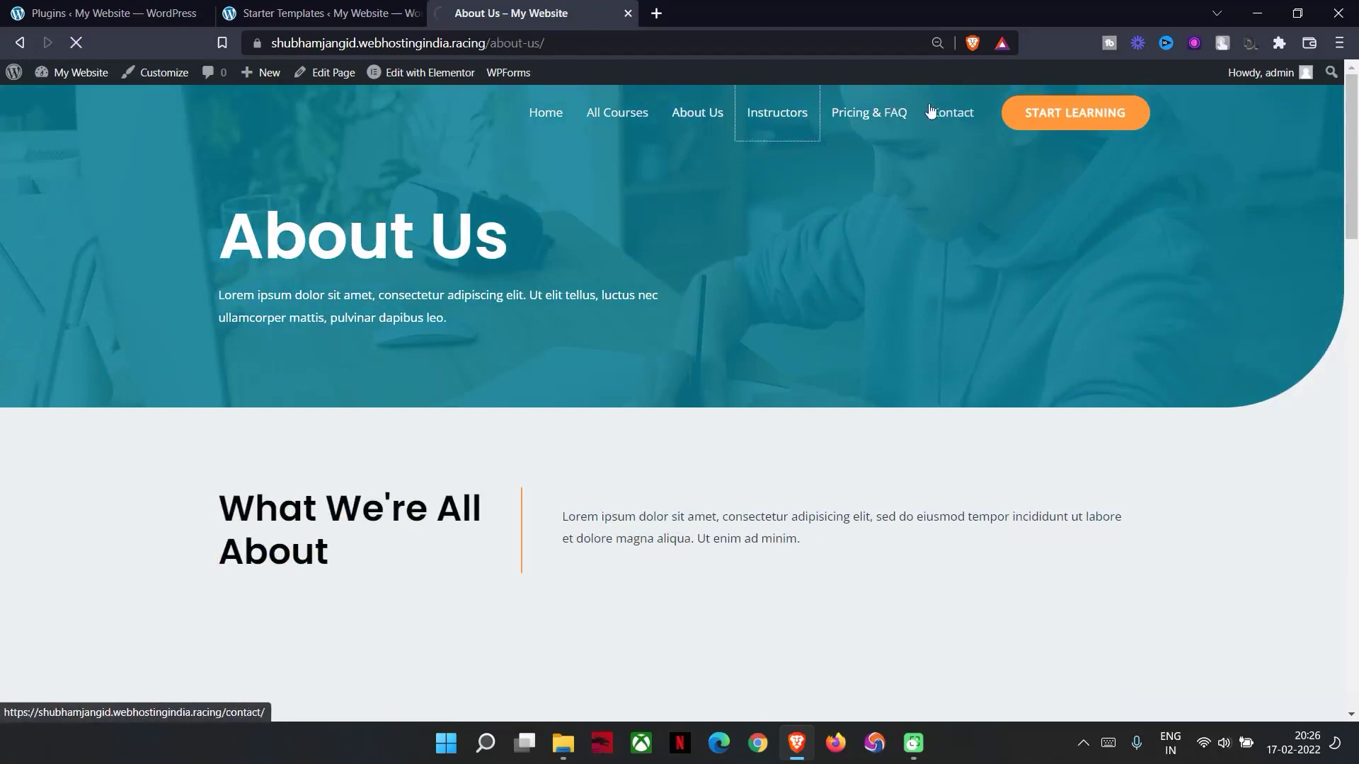
pyautogui.click(546, 112)
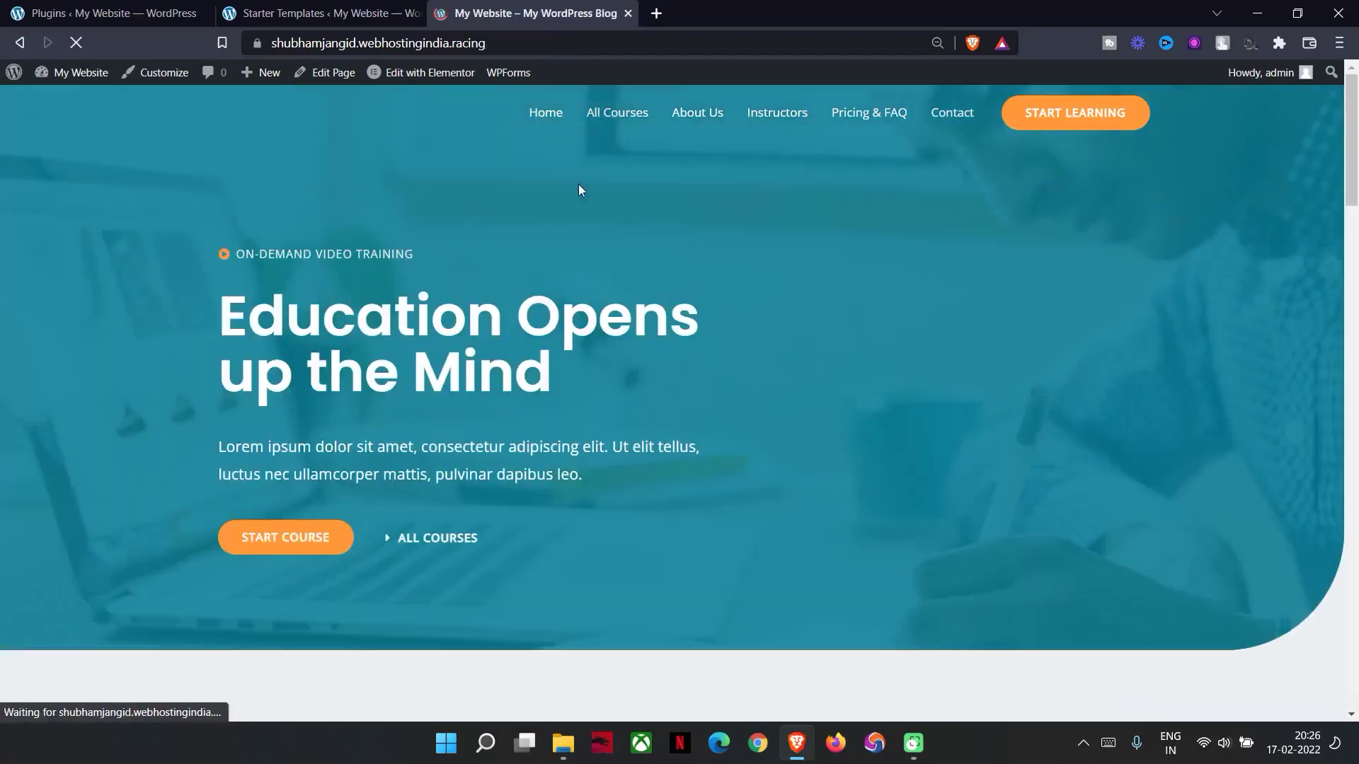
# Step: Open the site's wp-admin dashboard in place of the Starter Templates page and dismiss the WordPress welcome panel
pyautogui.click(316, 13)
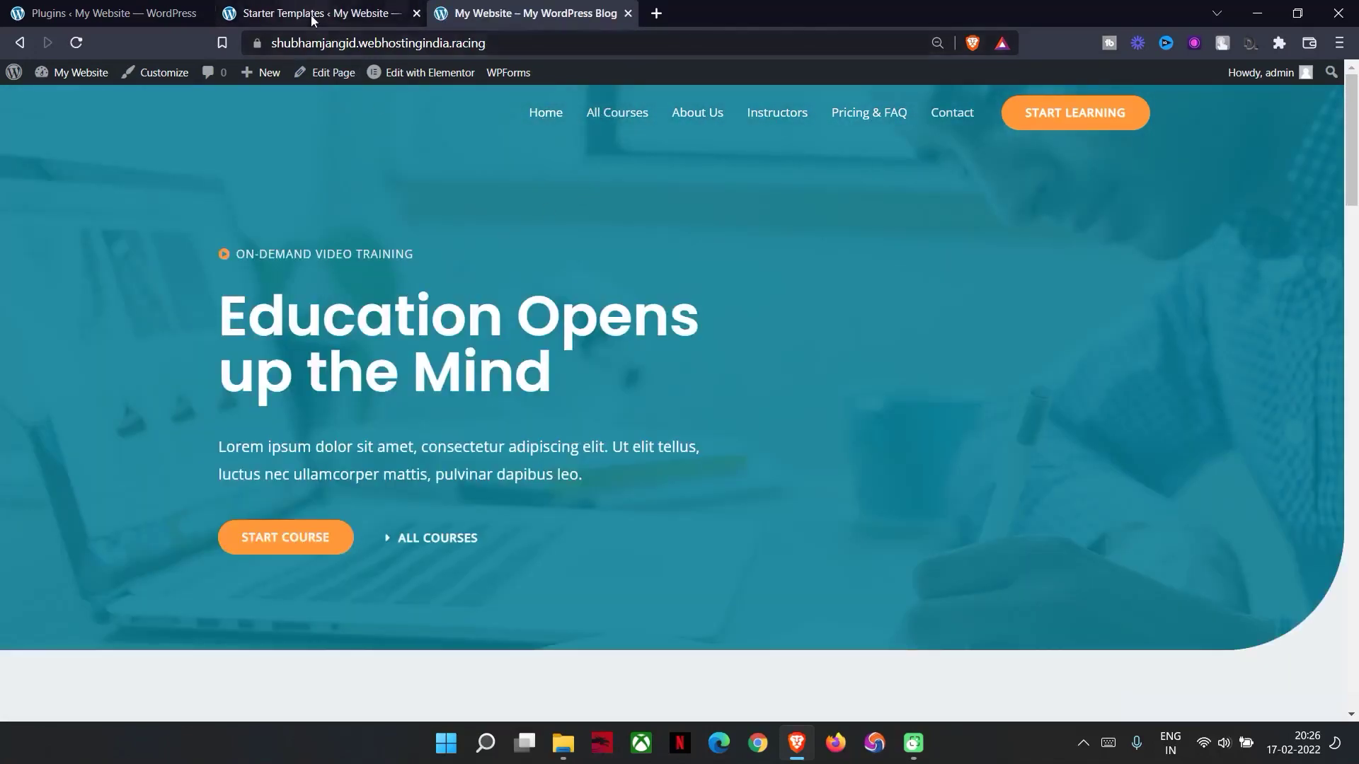
pyautogui.moveTo(551, 43); pyautogui.dragTo(975, 44)
pyautogui.press('BackSpace')
pyautogui.press('Return')
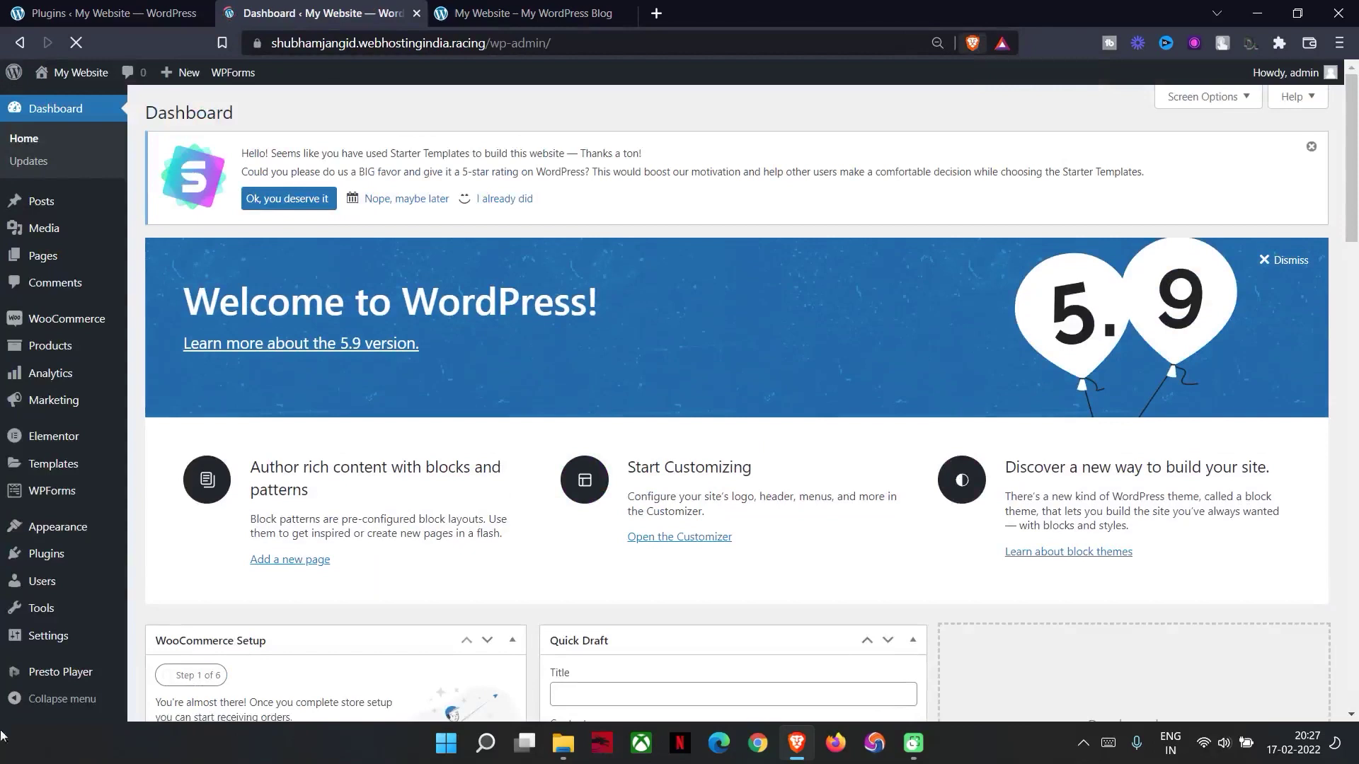
pyautogui.click(1286, 272)
# Step: Look through the dashboard's Elementor, WooCommerce and WPForms entries, then review the list of installed plugins
pyautogui.moveTo(51, 431)
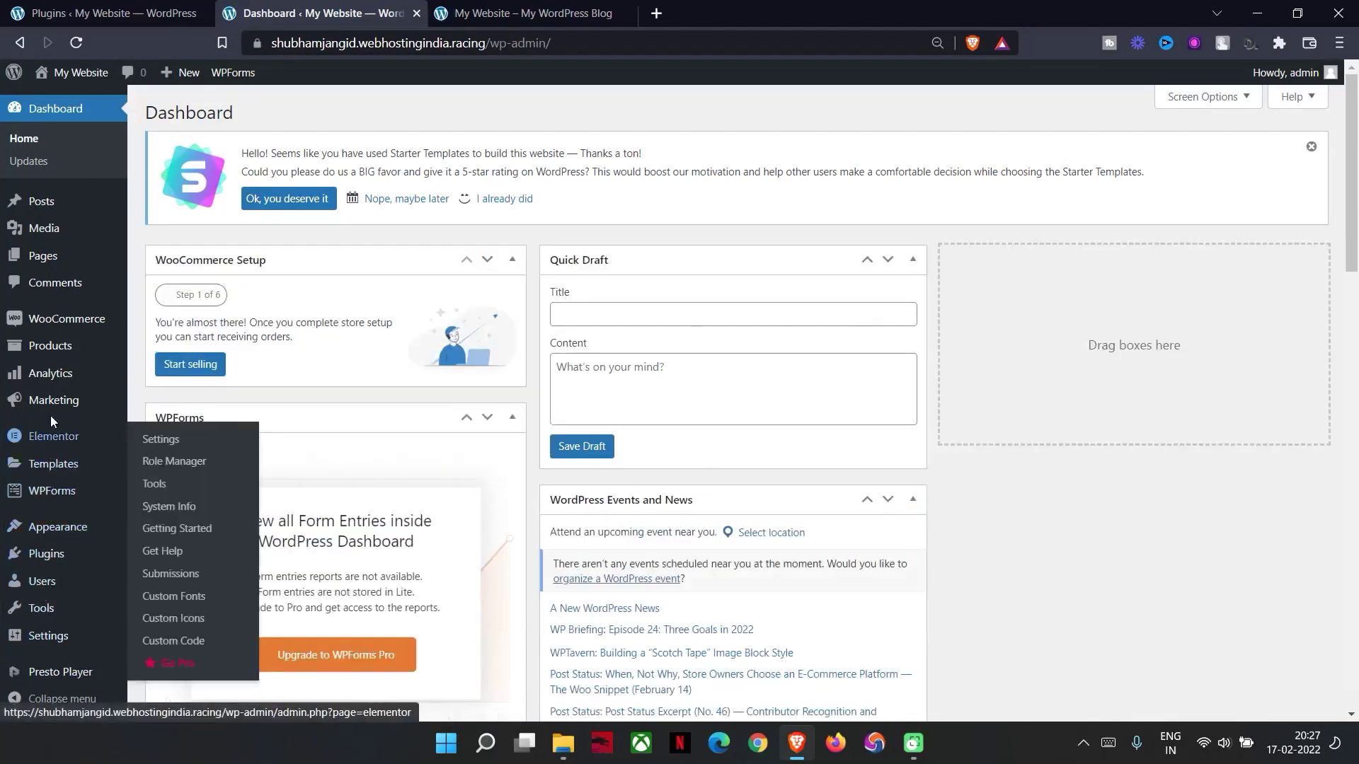
pyautogui.moveTo(57, 353)
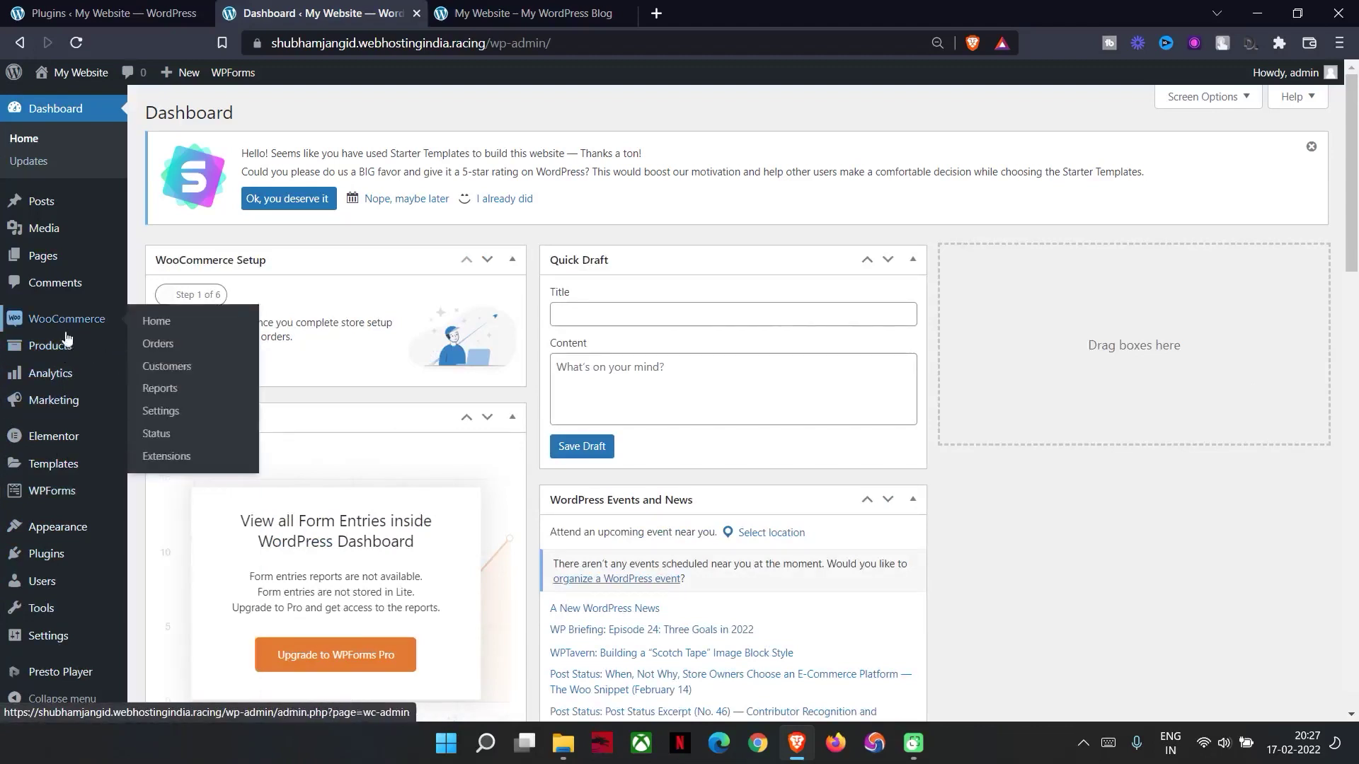
pyautogui.moveTo(62, 498)
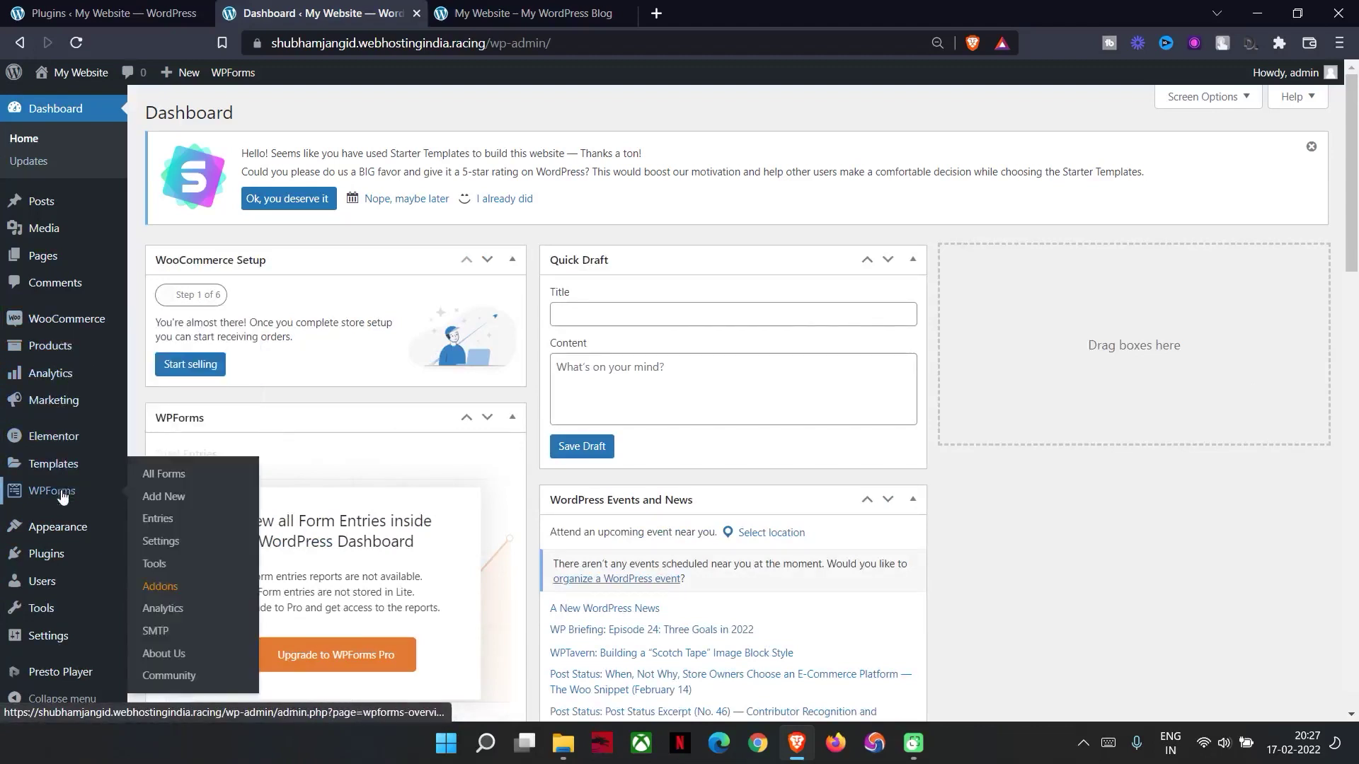
pyautogui.scroll(-3, 43, 567)
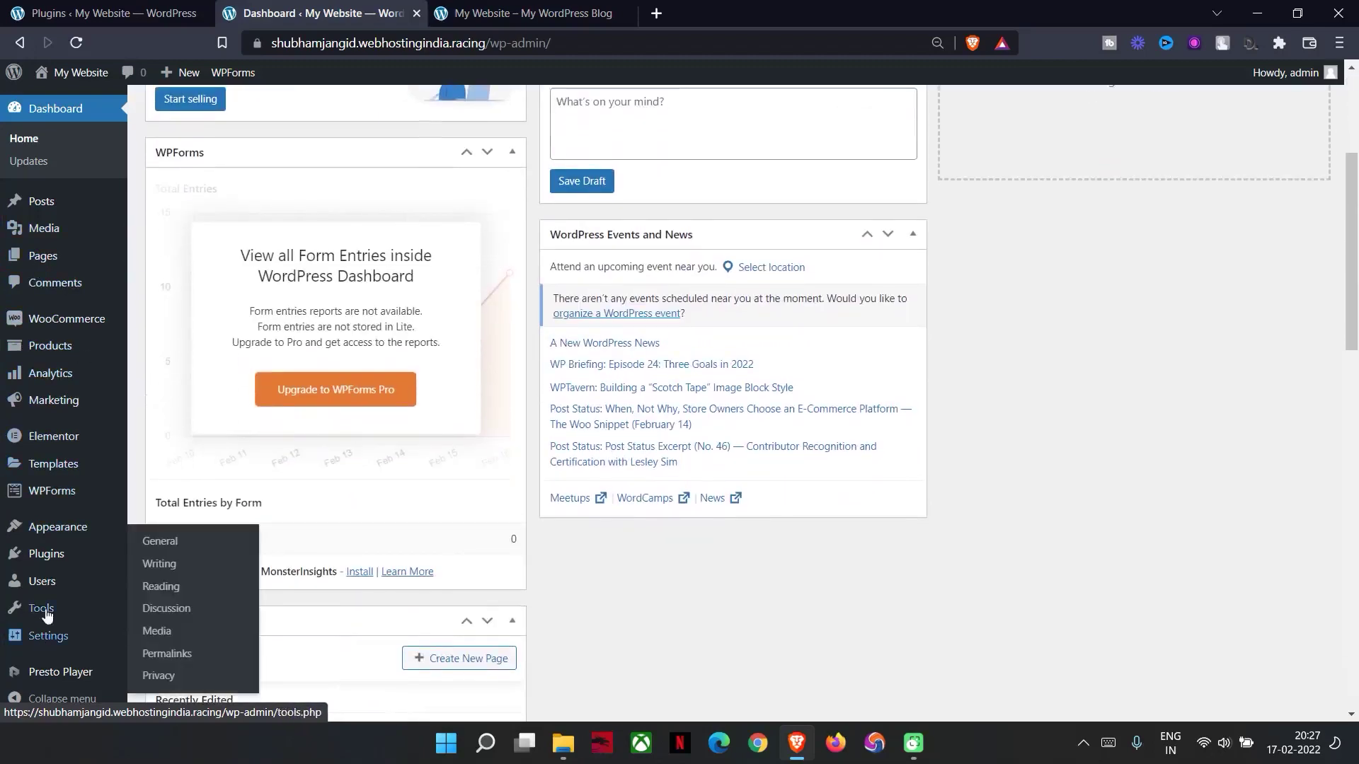
pyautogui.moveTo(64, 549)
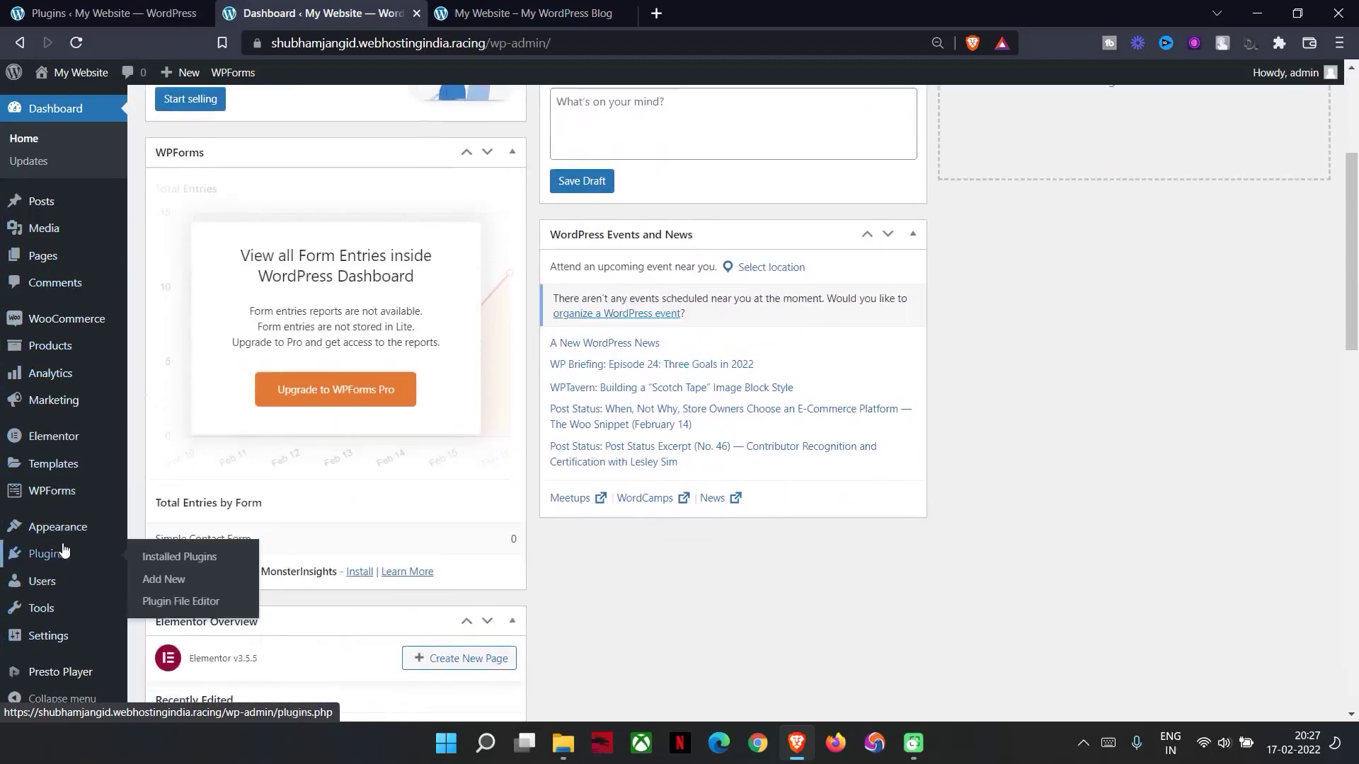
pyautogui.click(157, 559)
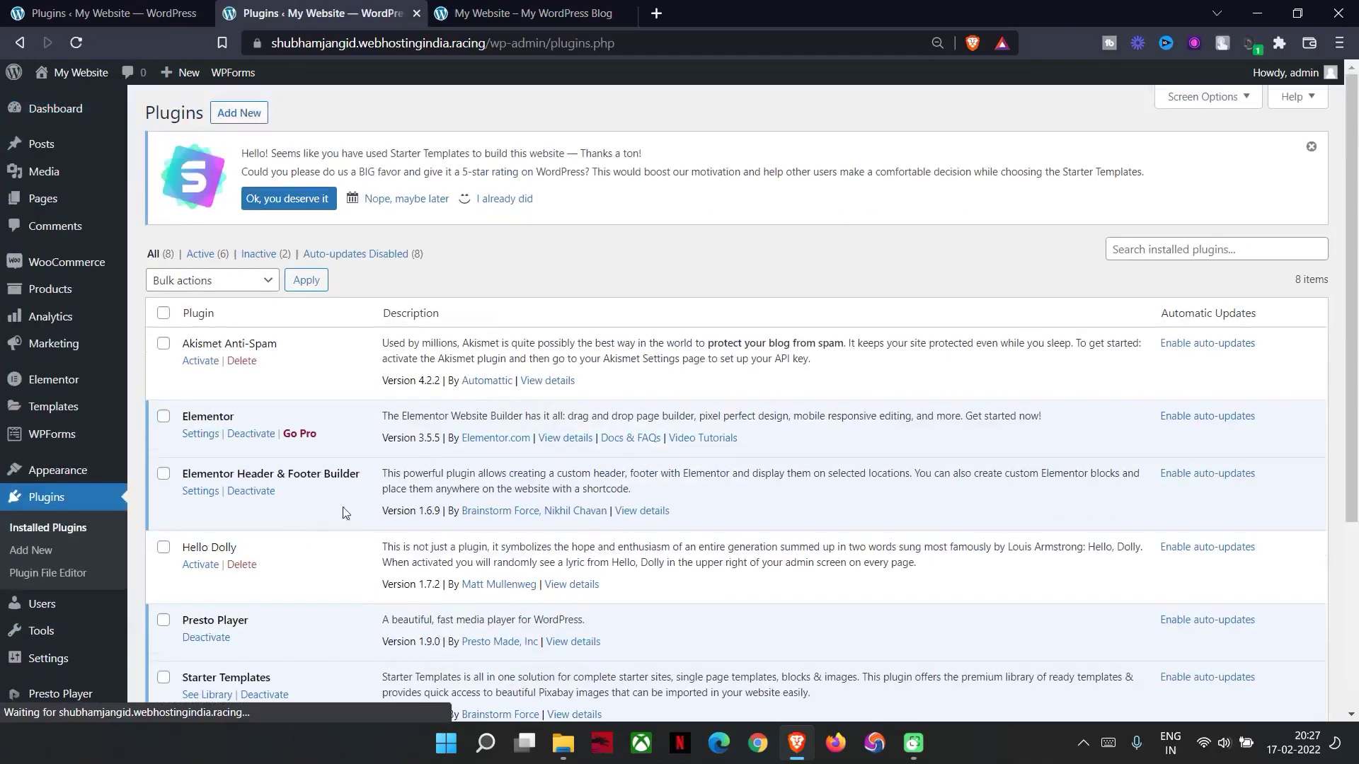
pyautogui.scroll(-2, 219, 457)
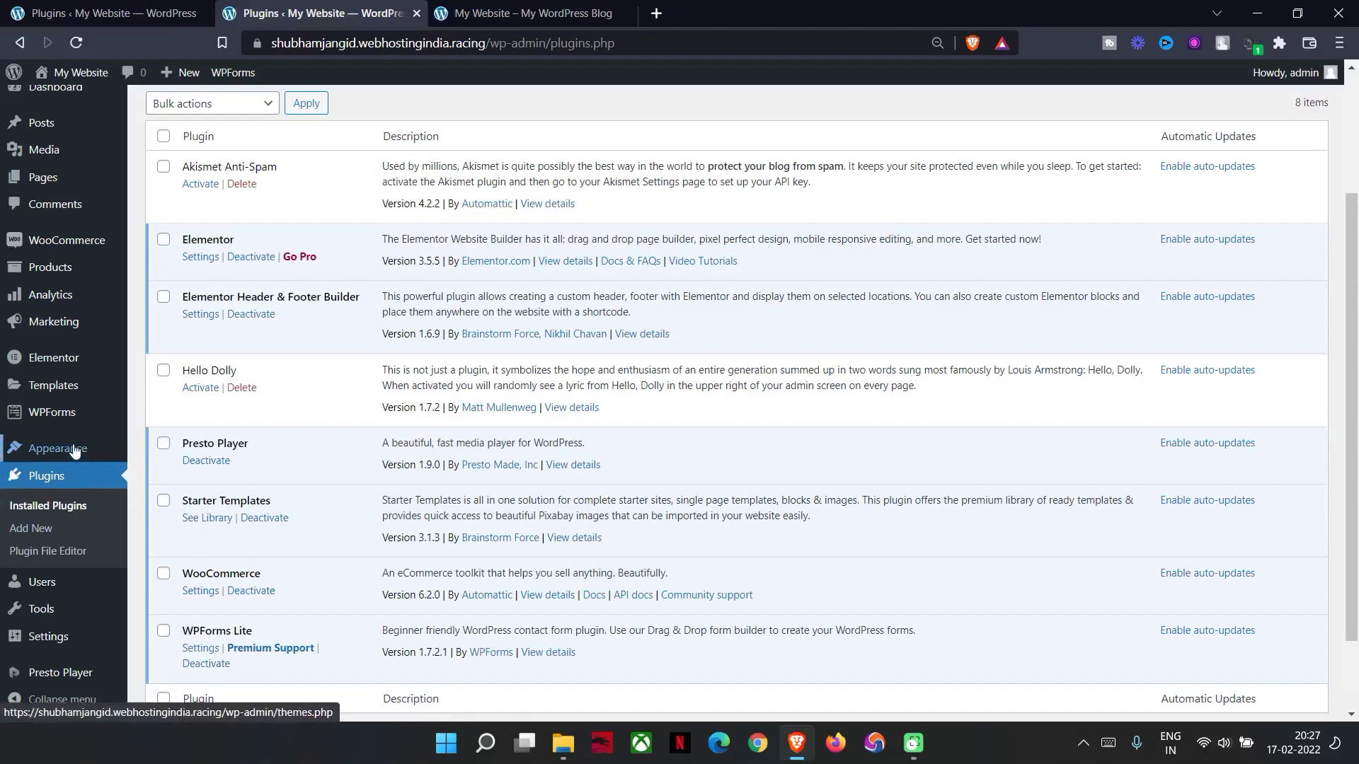
pyautogui.scroll(3, 53, 283)
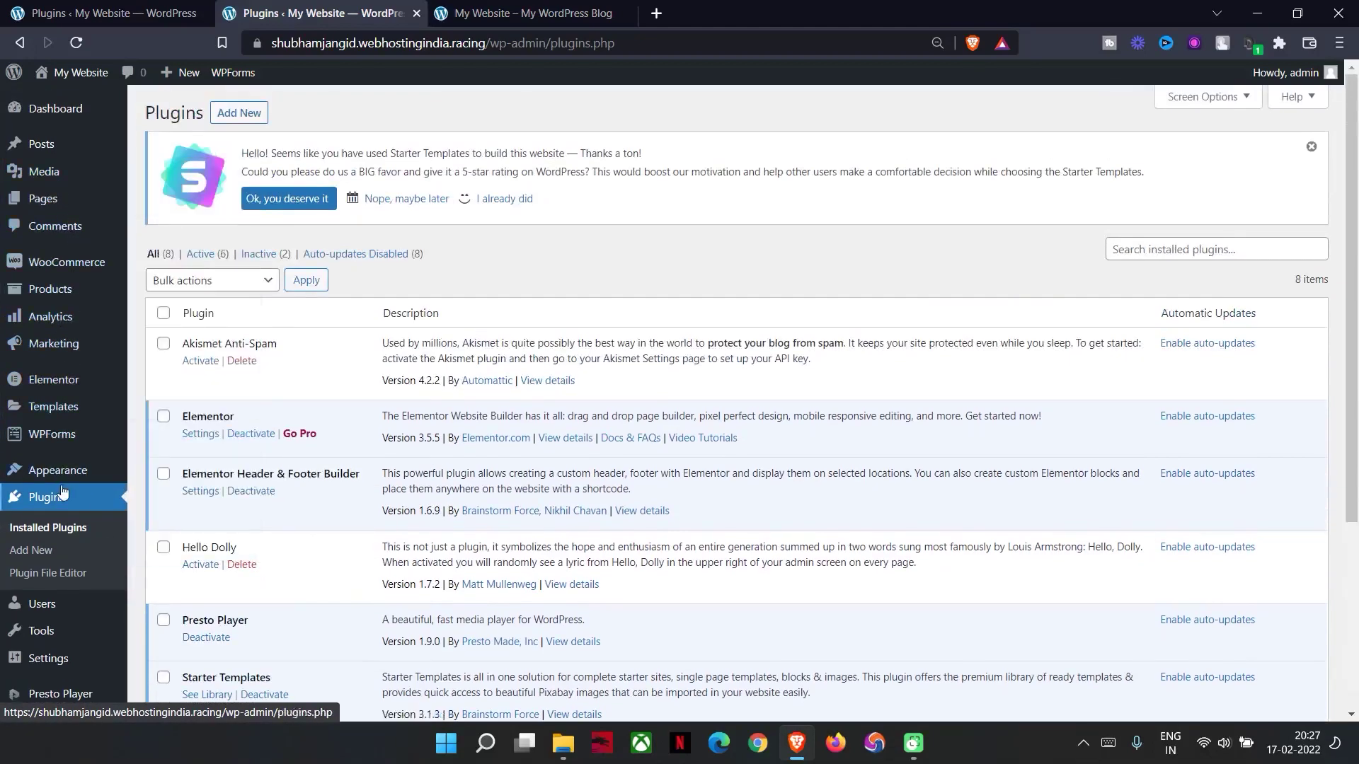
# Step: Return to the WordPress dashboard and review its widgets from WooCommerce Setup and WPForms down to Activity
pyautogui.click(44, 128)
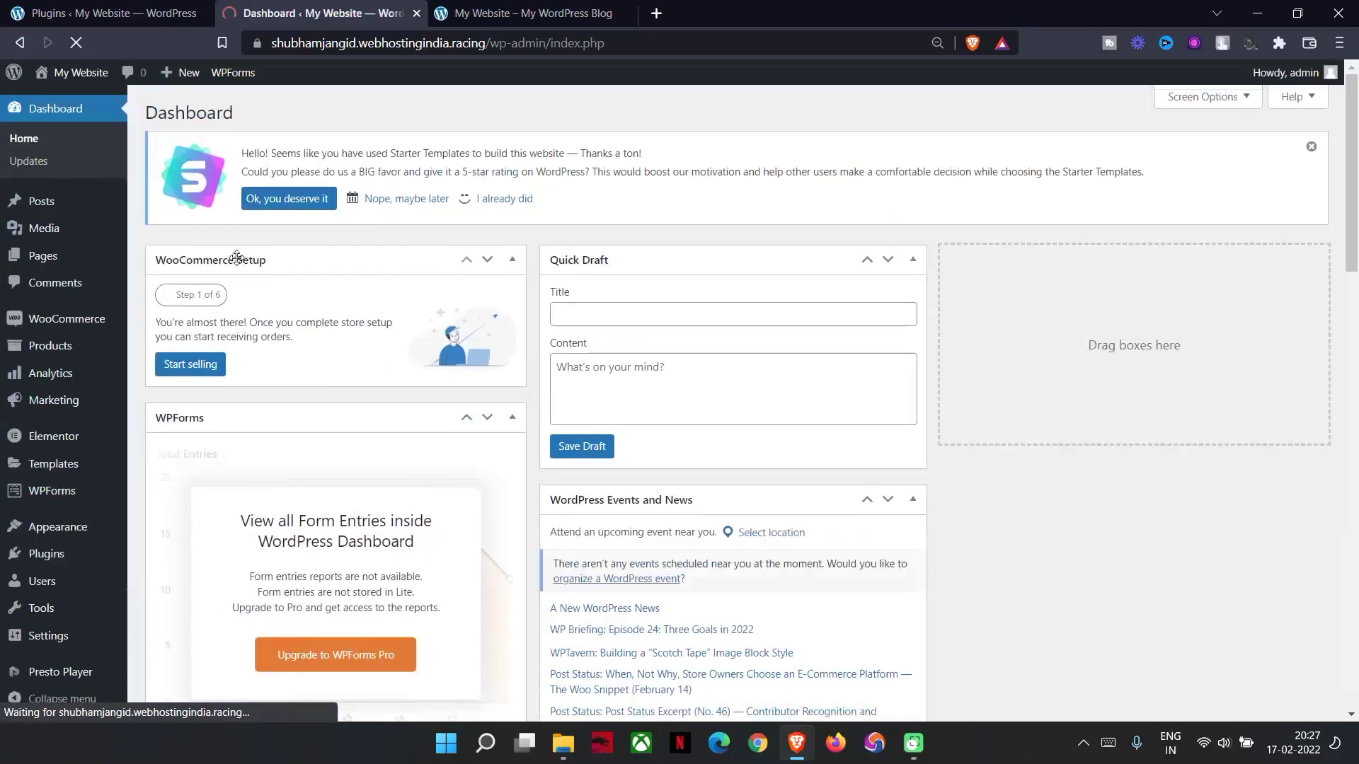
pyautogui.scroll(-3, 445, 500)
pyautogui.moveTo(241, 362); pyautogui.dragTo(360, 352)
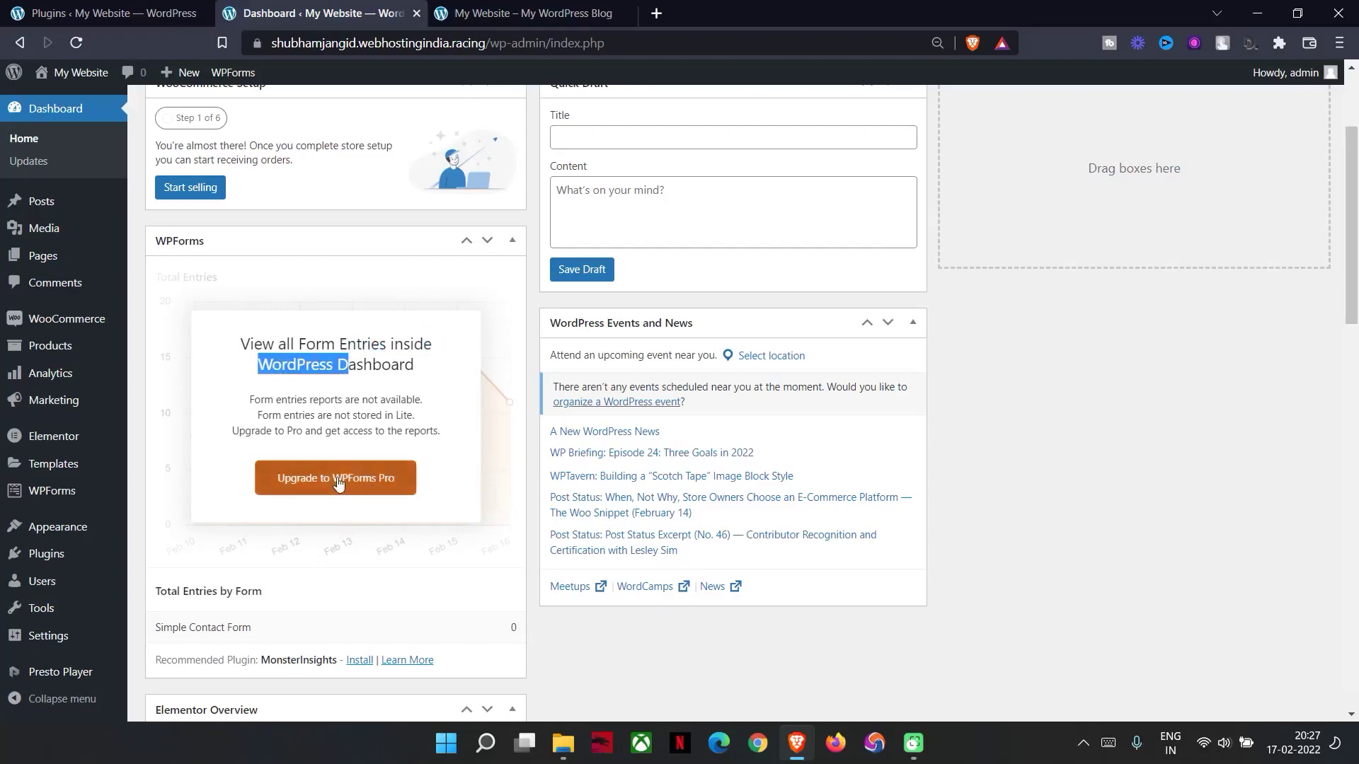
pyautogui.scroll(-5, 364, 477)
pyautogui.scroll(-10, 708, 368)
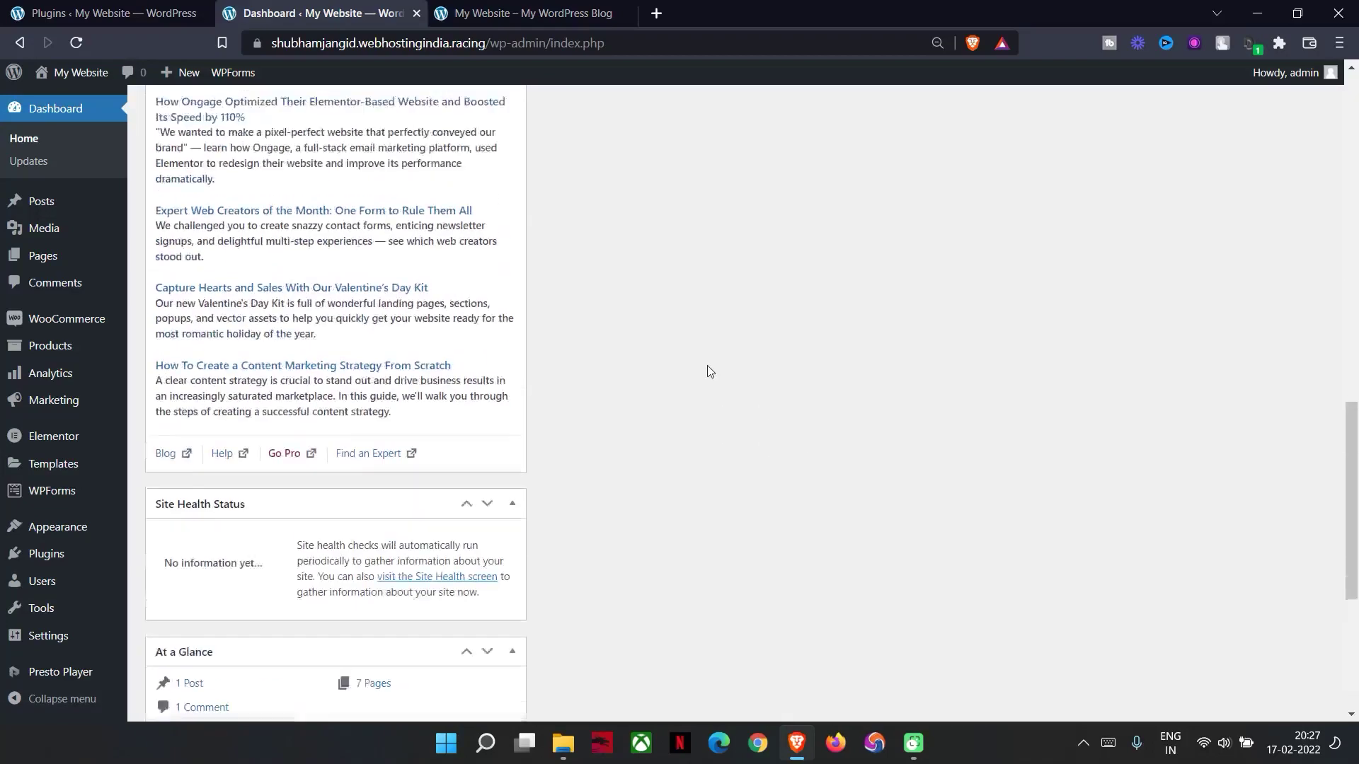
pyautogui.scroll(-3, 708, 414)
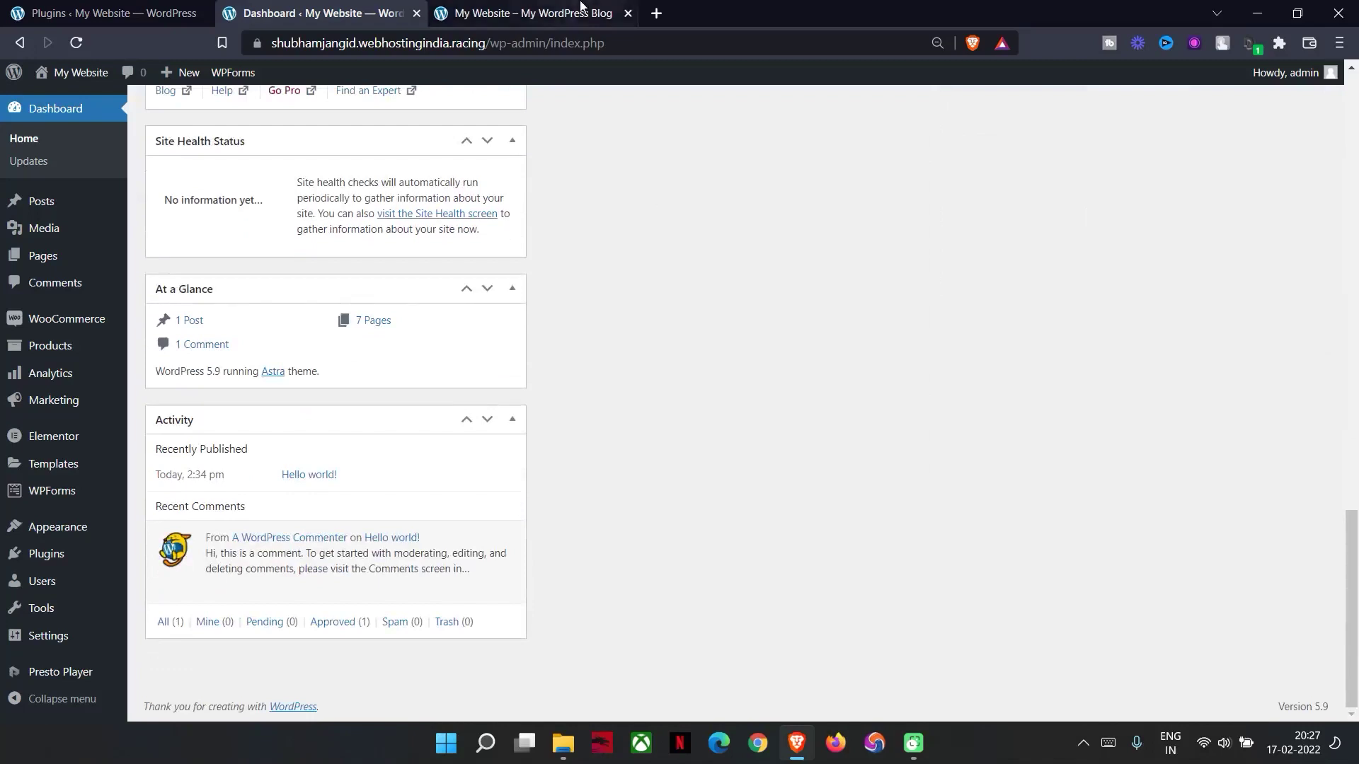
# Step: Switch back to the live website and examine the home page from the hero section down to the footer
pyautogui.click(531, 13)
pyautogui.click(443, 535)
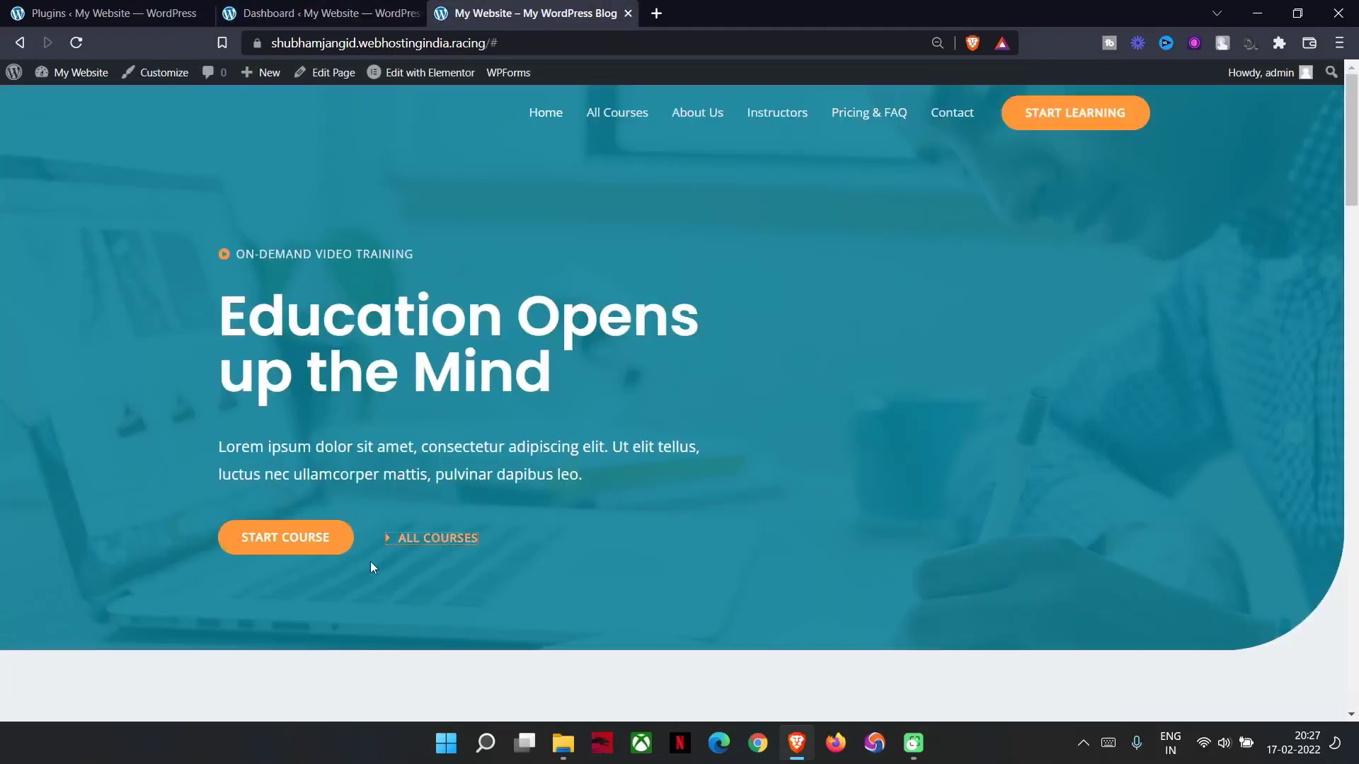
pyautogui.scroll(-6, 538, 676)
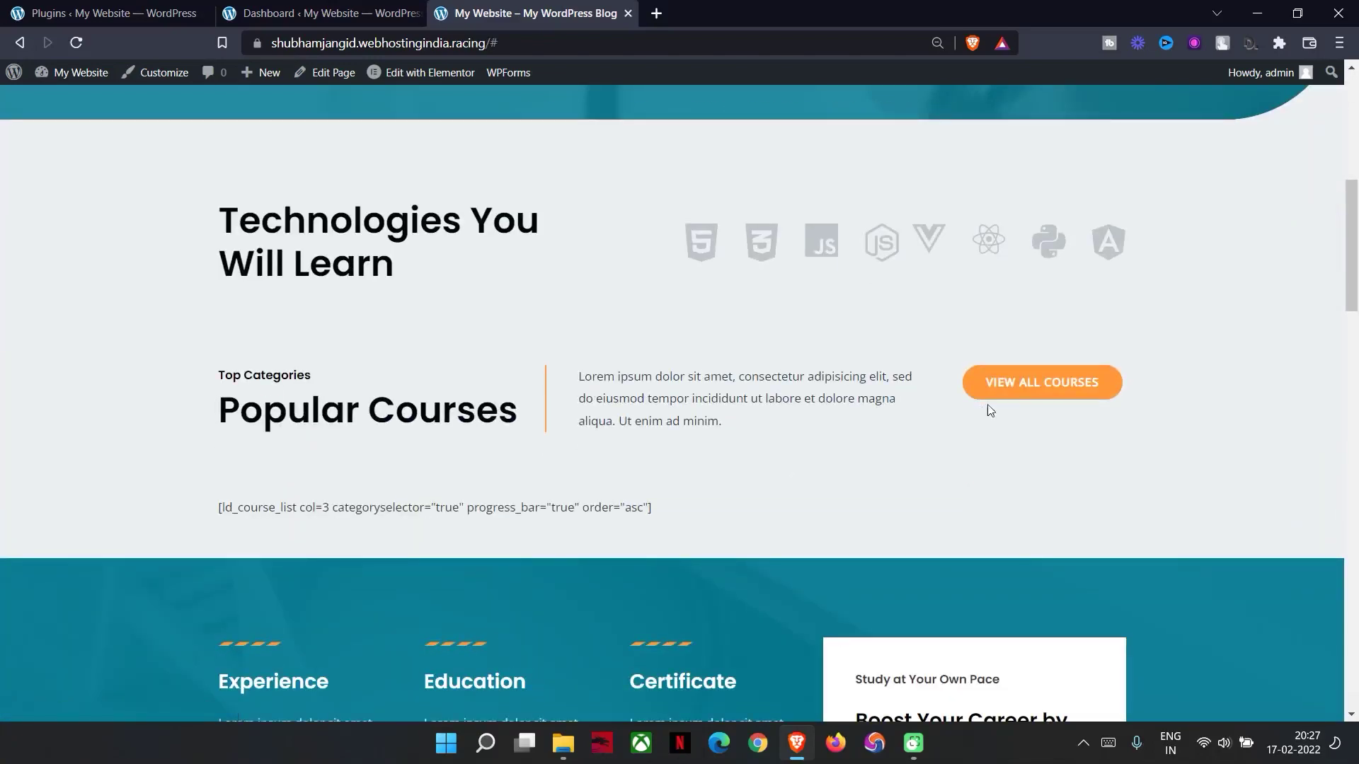
pyautogui.scroll(-10, 774, 630)
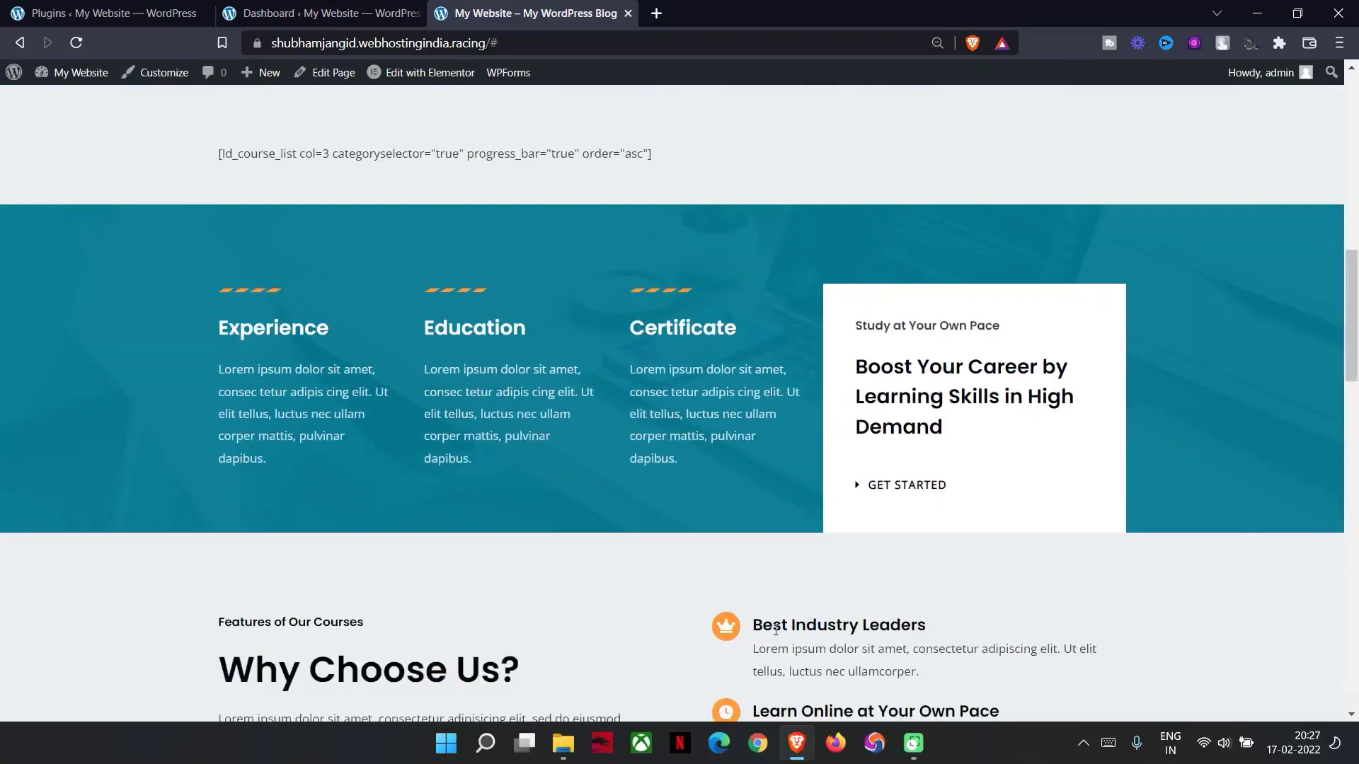
pyautogui.scroll(-15, 775, 630)
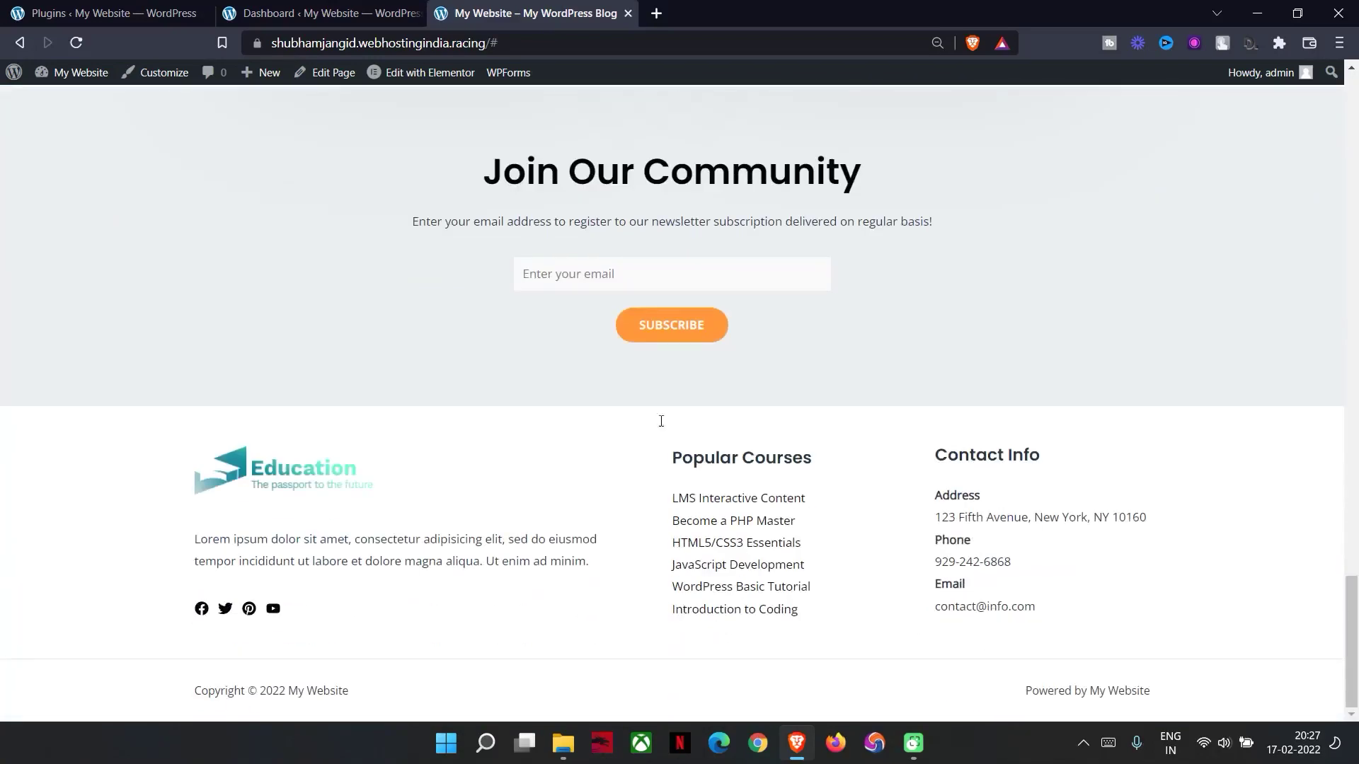
pyautogui.scroll(20, 1118, 259)
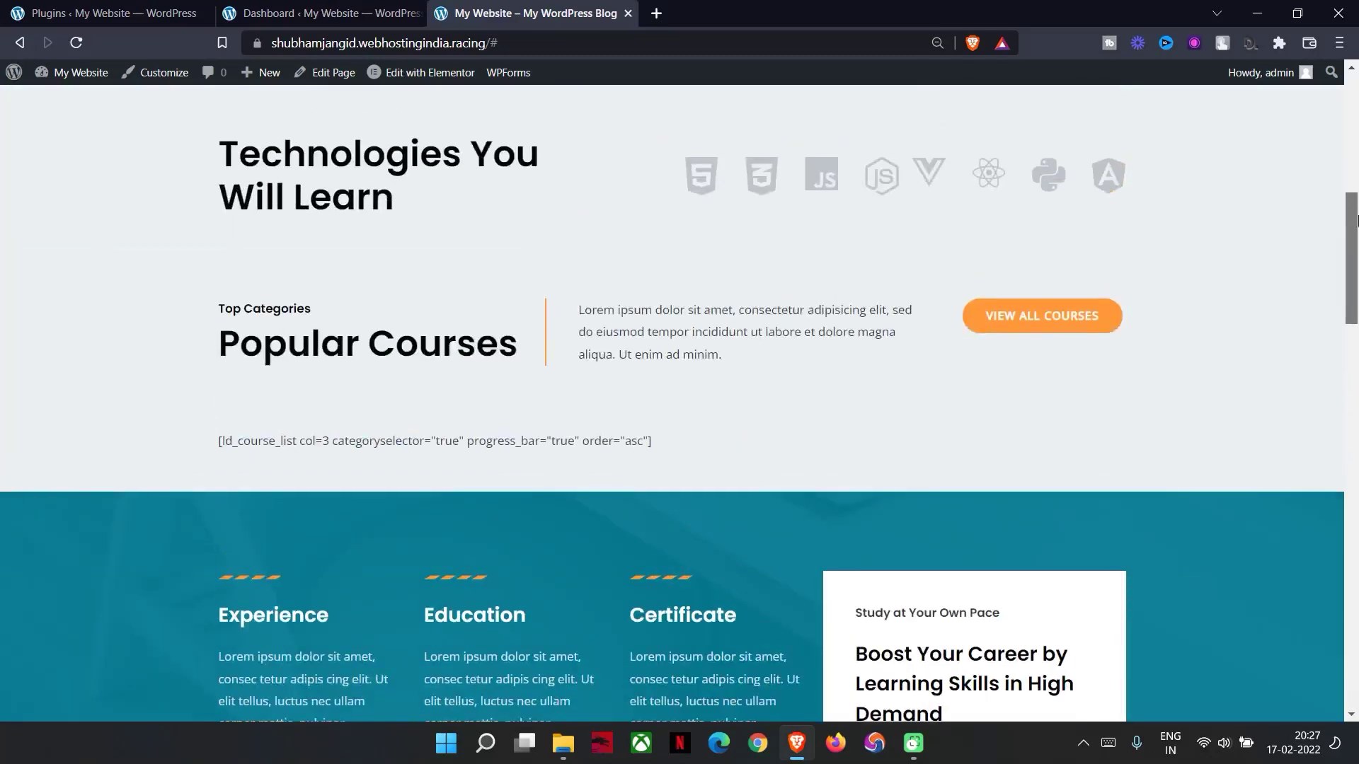
pyautogui.scroll(-7, 1357, 343)
pyautogui.scroll(20, 1110, 171)
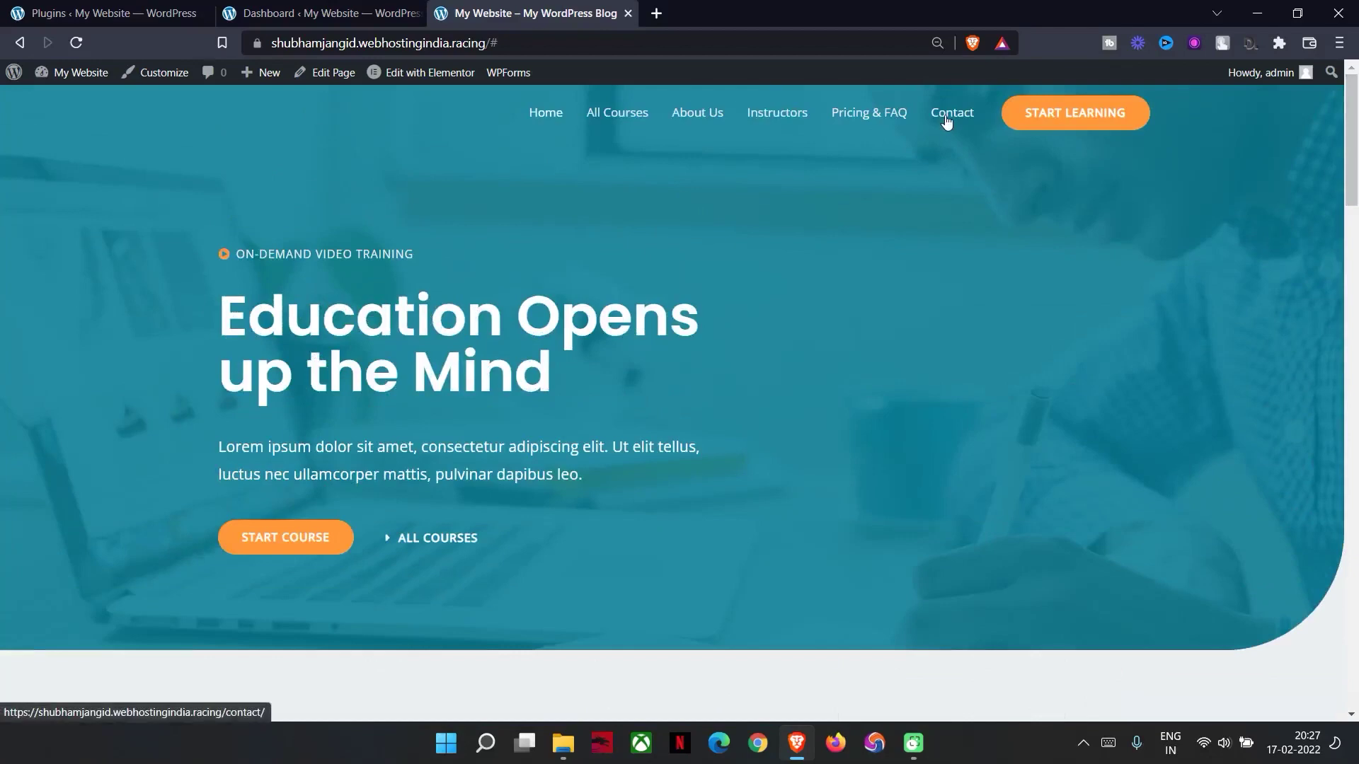
# Step: Open the site's All Courses page, look through it and try its Start Learning link
pyautogui.click(590, 125)
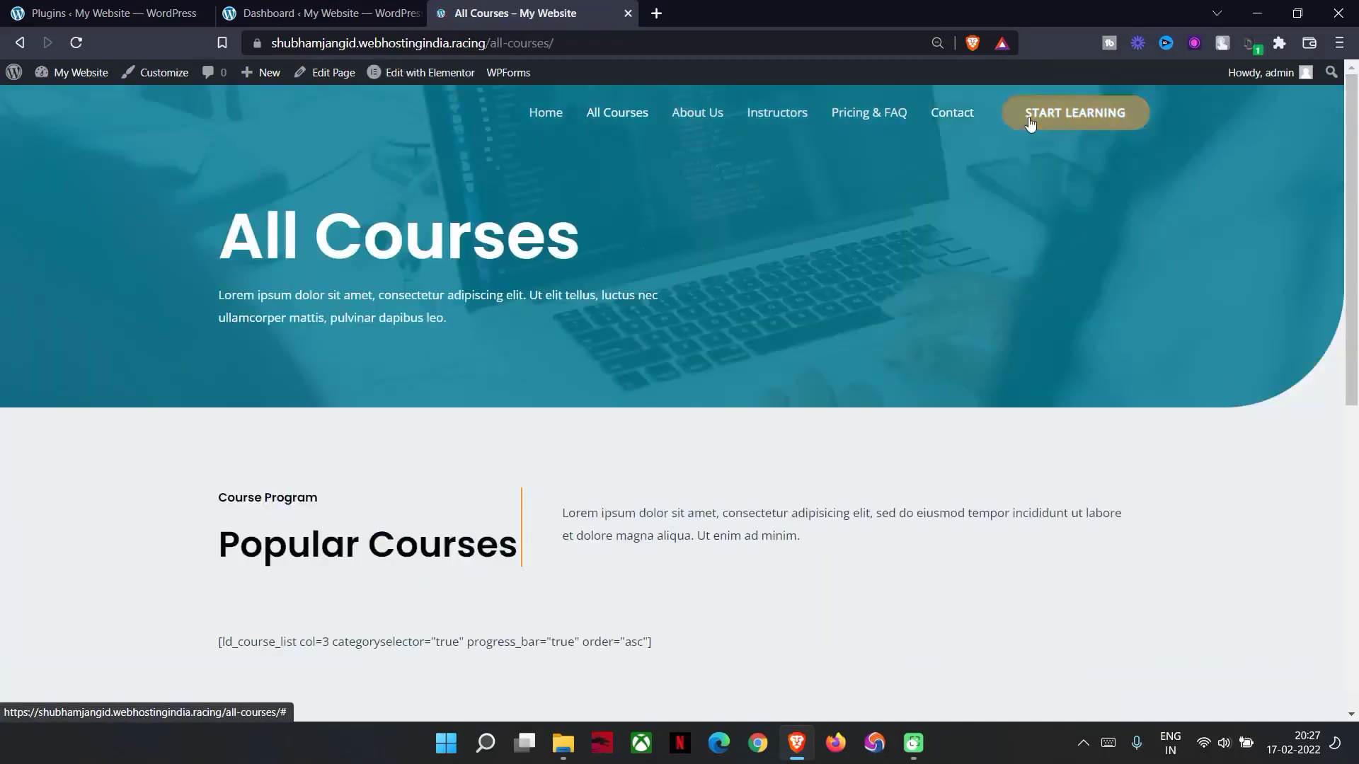
pyautogui.scroll(-5, 813, 353)
pyautogui.scroll(5, 832, 377)
pyautogui.click(1053, 118)
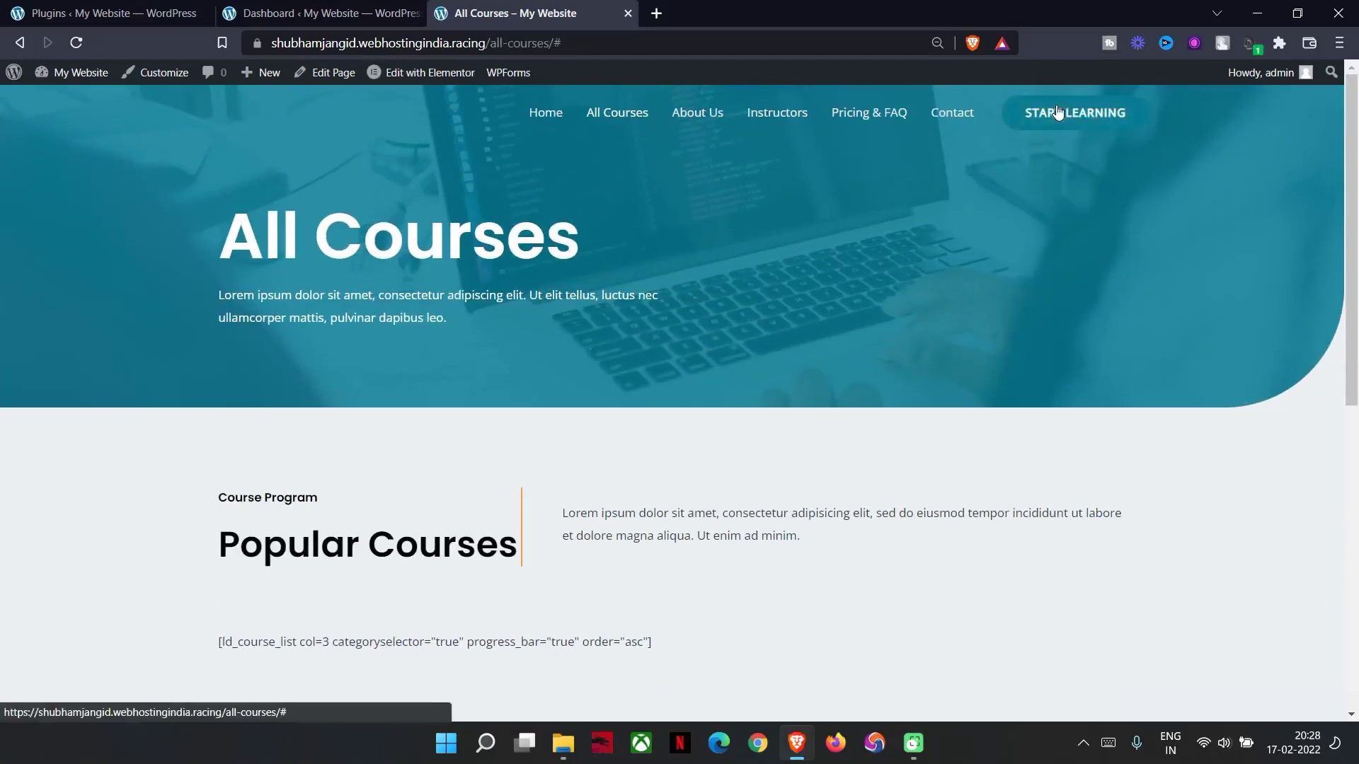
pyautogui.click(587, 44)
pyautogui.click(588, 46)
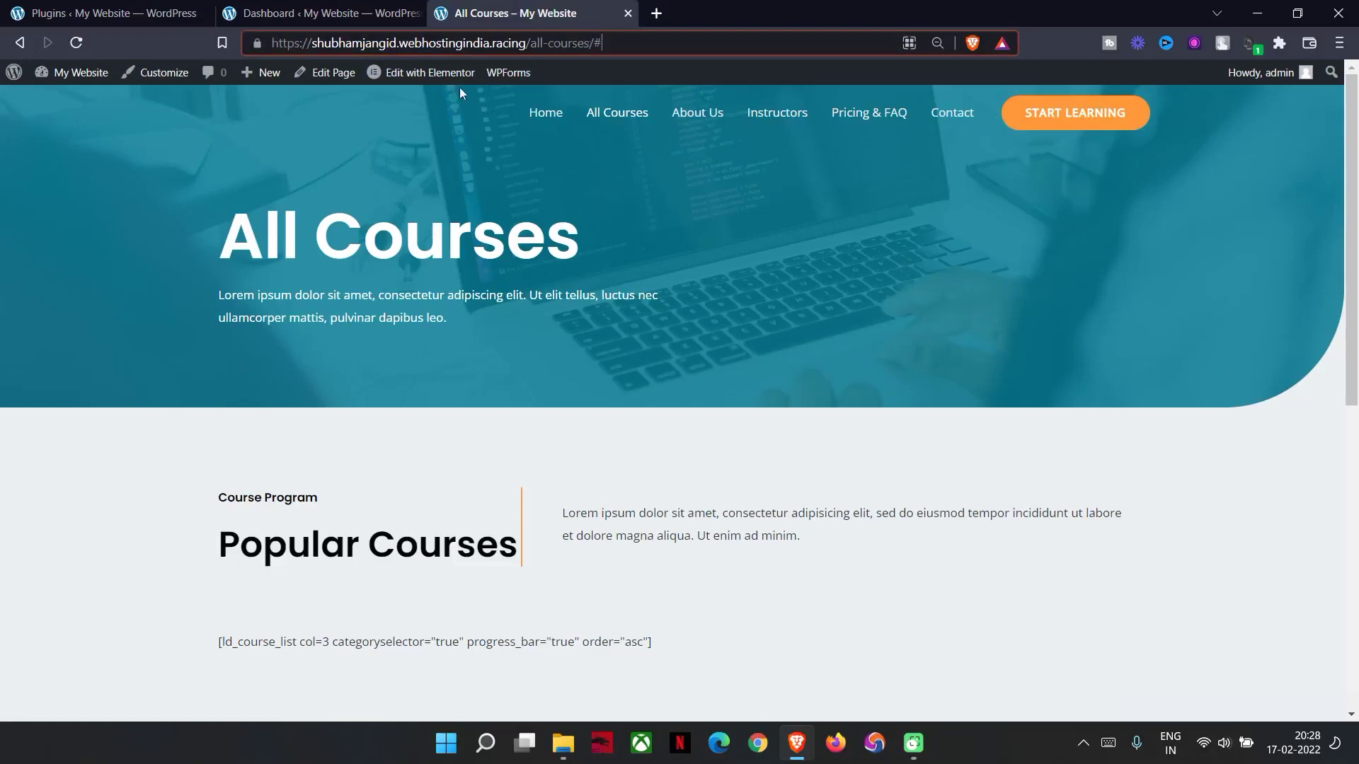
# Step: Open the All Courses page in the Elementor editor and inspect the course list shortcode under Popular Courses
pyautogui.click(438, 74)
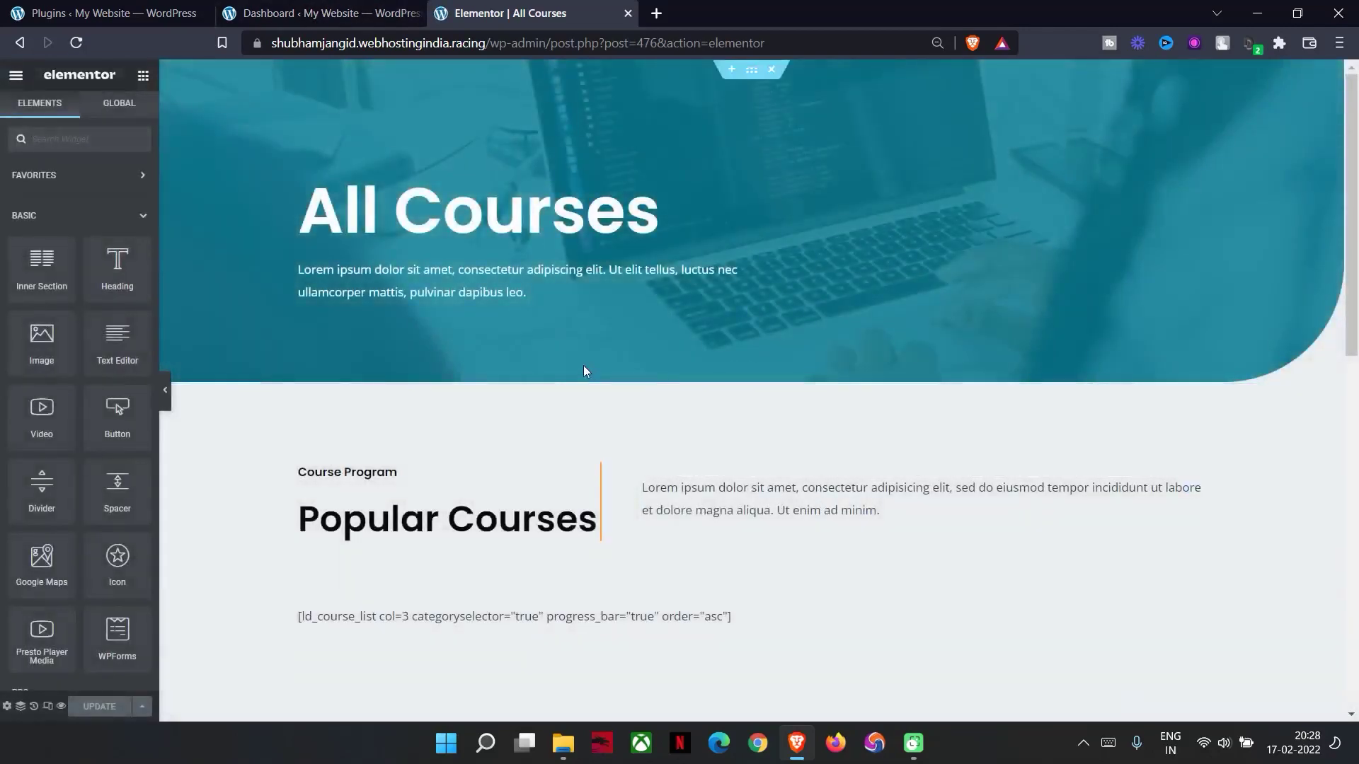
pyautogui.scroll(-3, 533, 486)
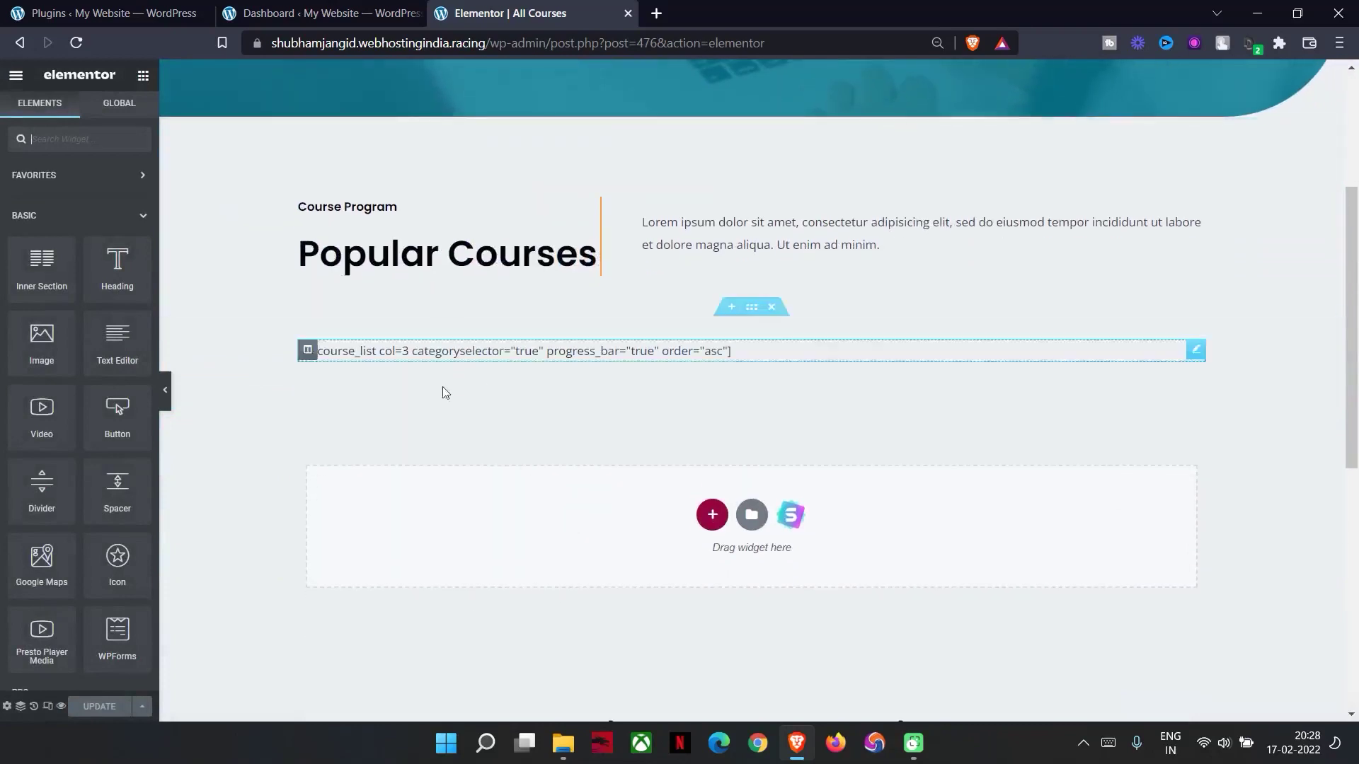
pyautogui.click(362, 347)
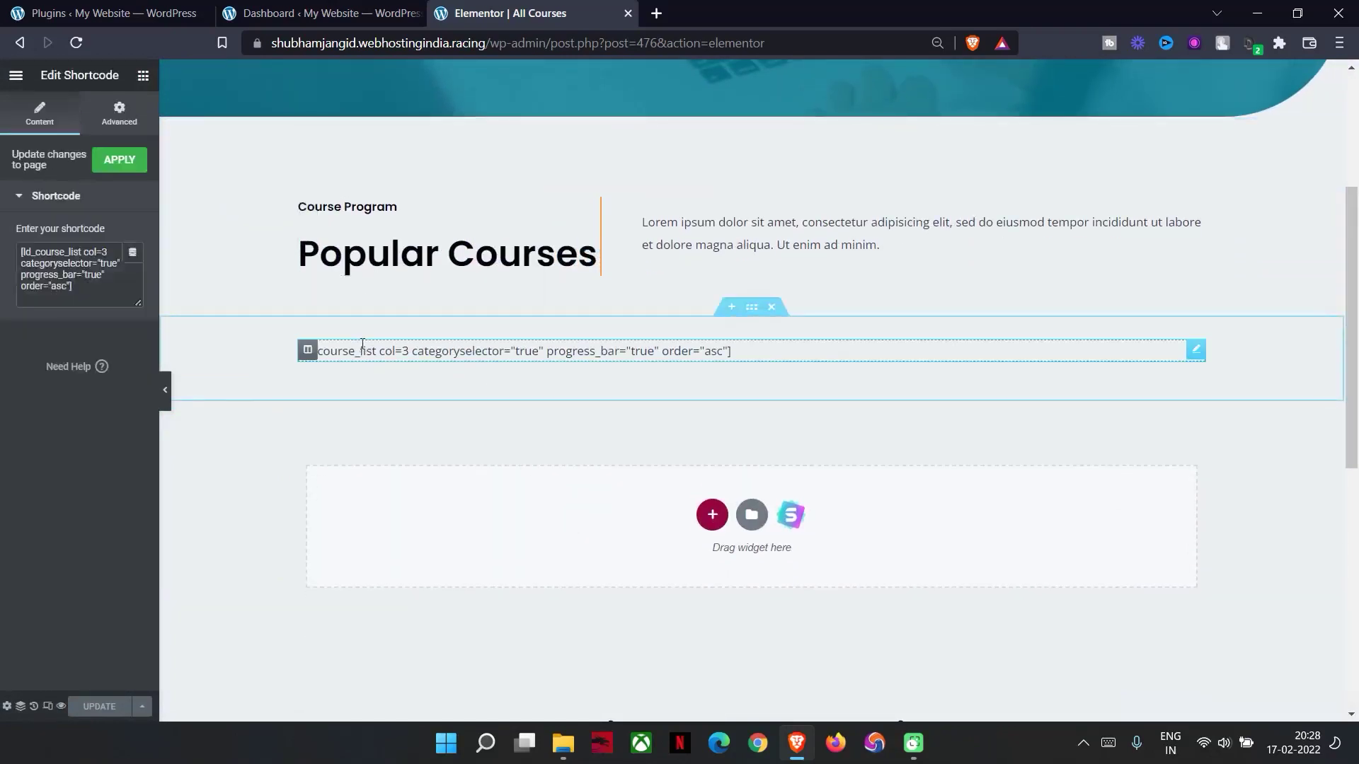
# Step: Add a three-column section below the course list shortcode and try to place a Video widget in its first column
pyautogui.click(712, 515)
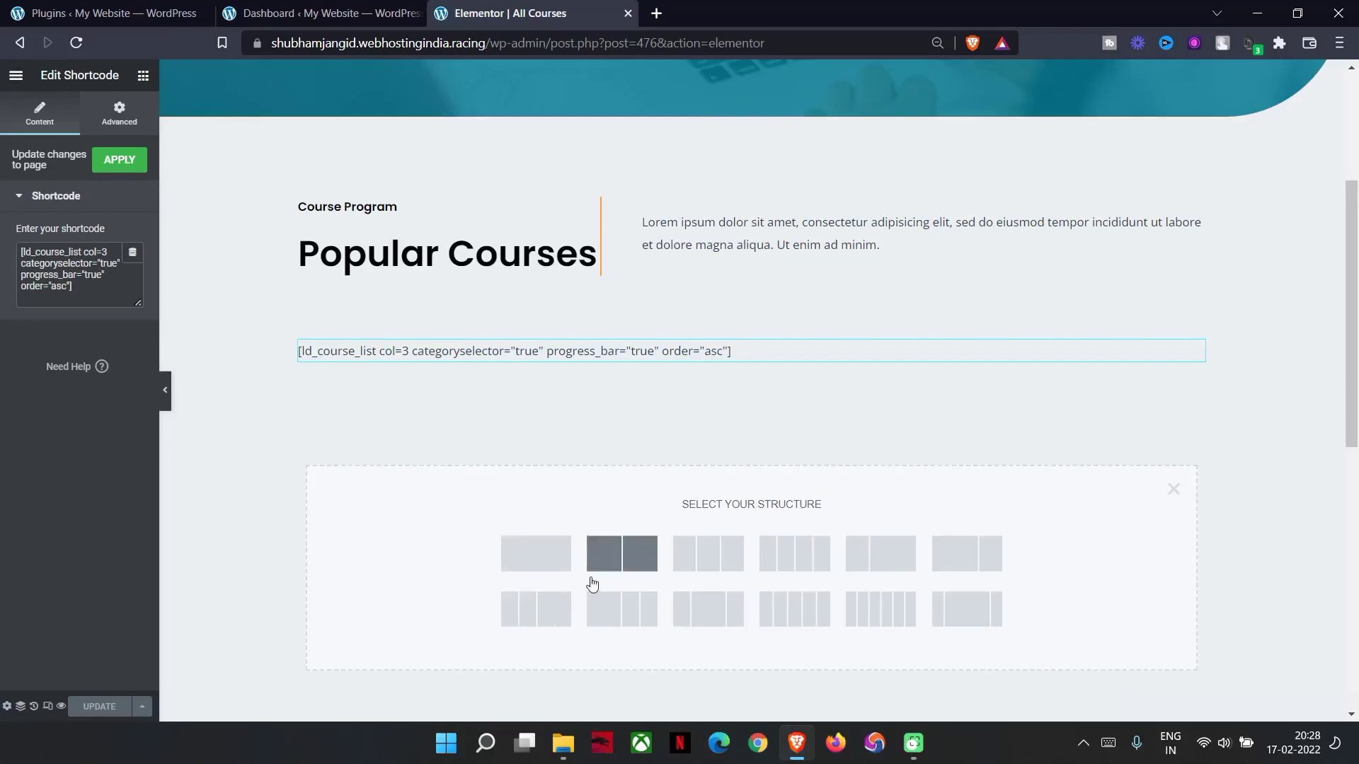
pyautogui.click(692, 567)
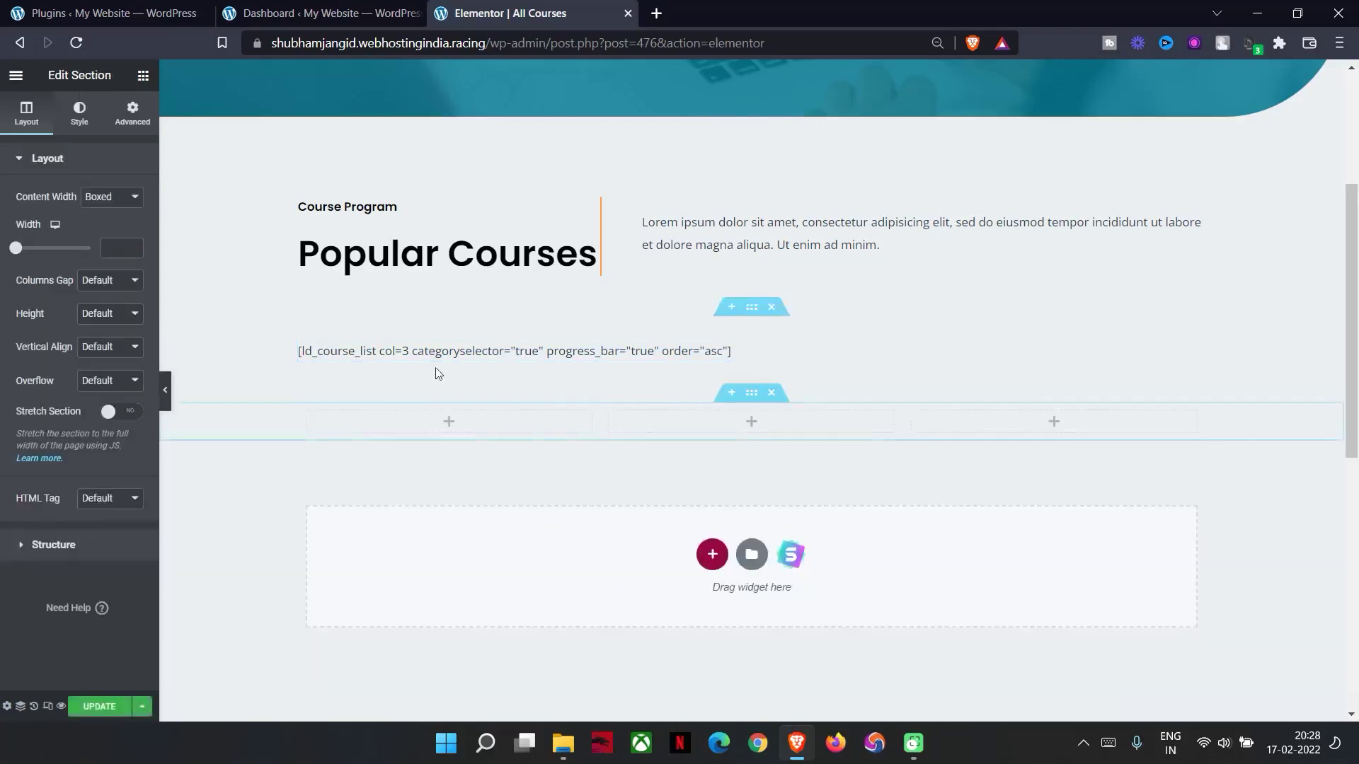
pyautogui.click(450, 427)
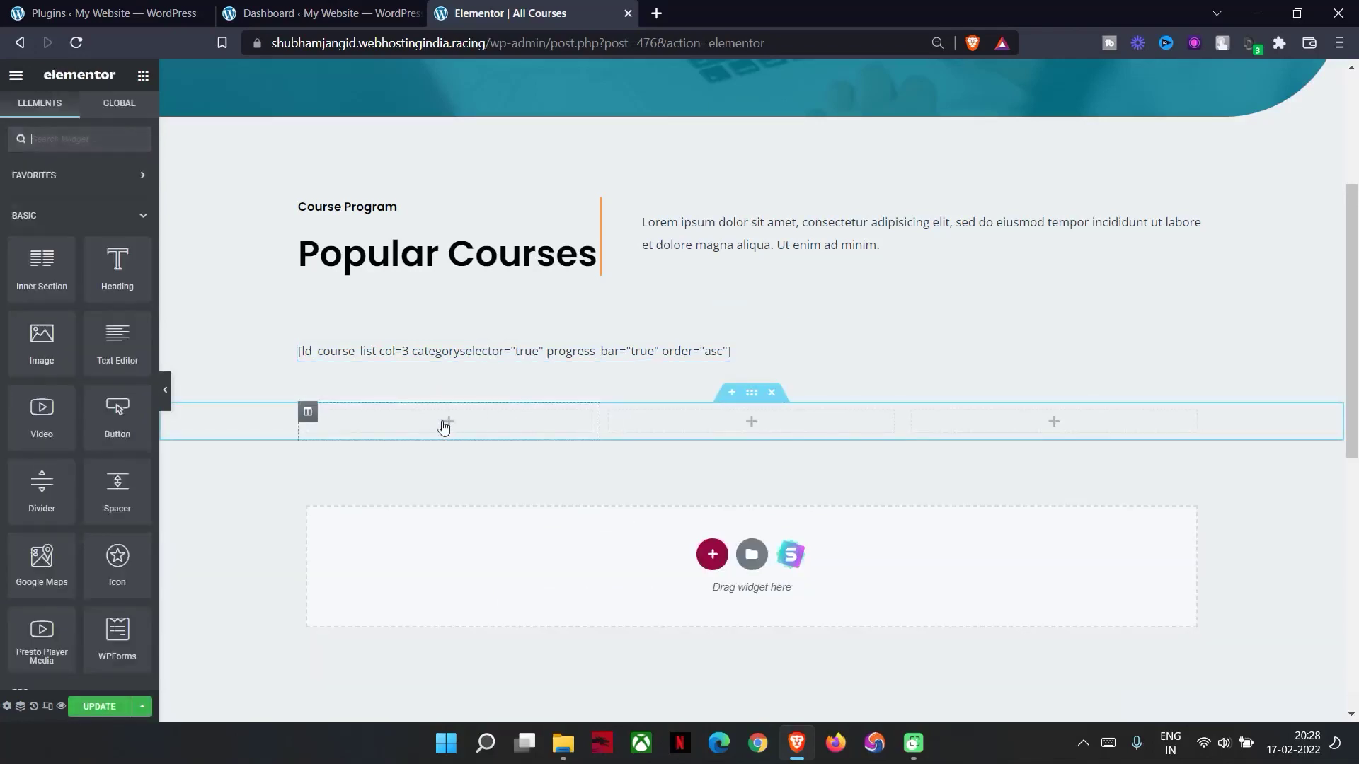
pyautogui.moveTo(36, 417); pyautogui.dragTo(425, 453)
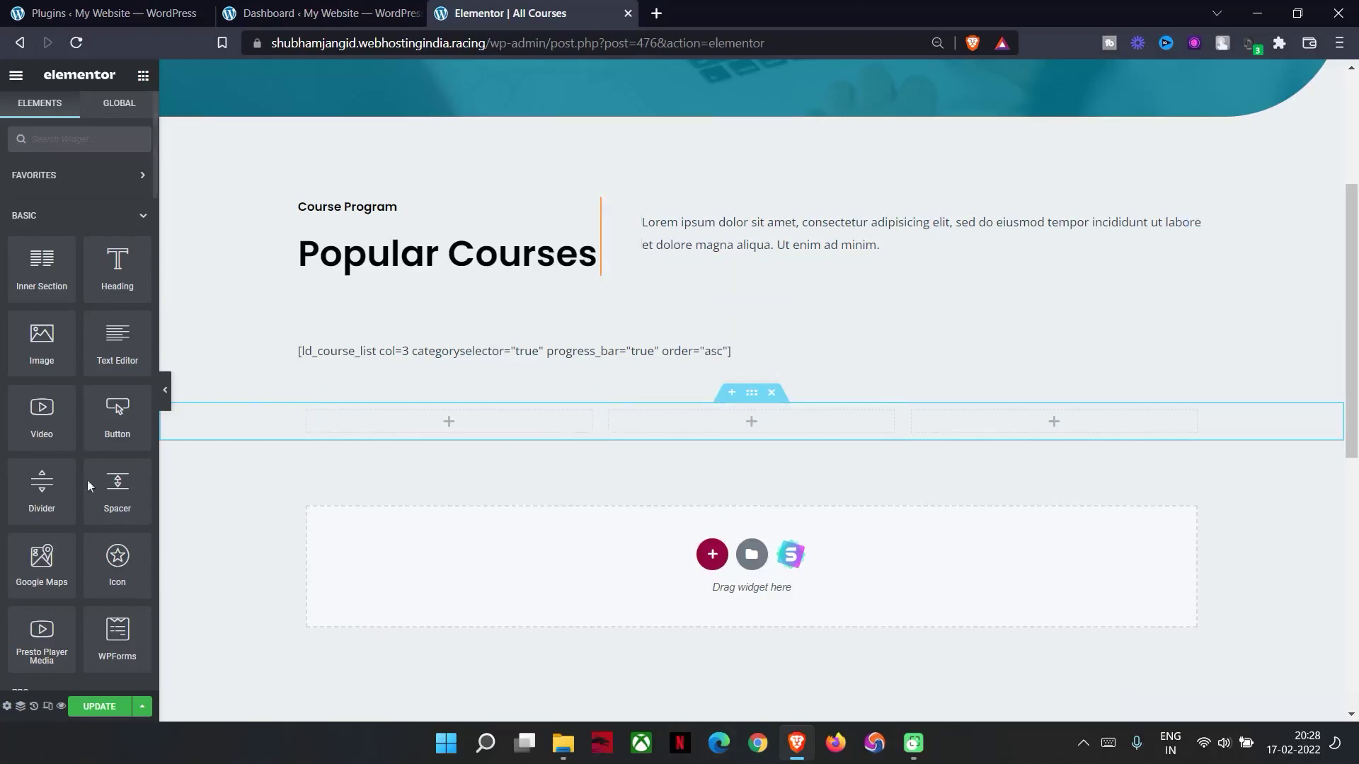
# Step: Look over the page down to its footer, then leave the editor without saving and return to the site's home page
pyautogui.scroll(4, 984, 361)
pyautogui.scroll(-15, 989, 306)
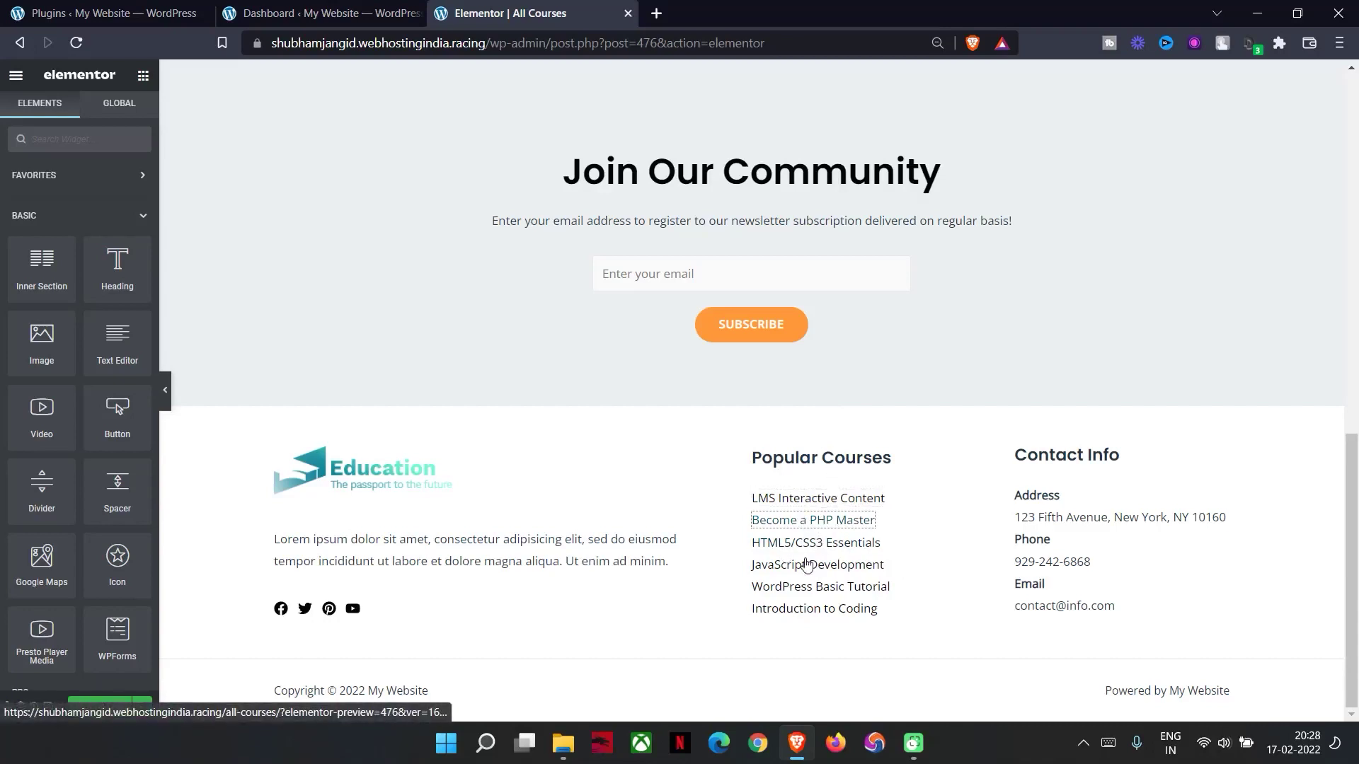
pyautogui.scroll(15, 886, 255)
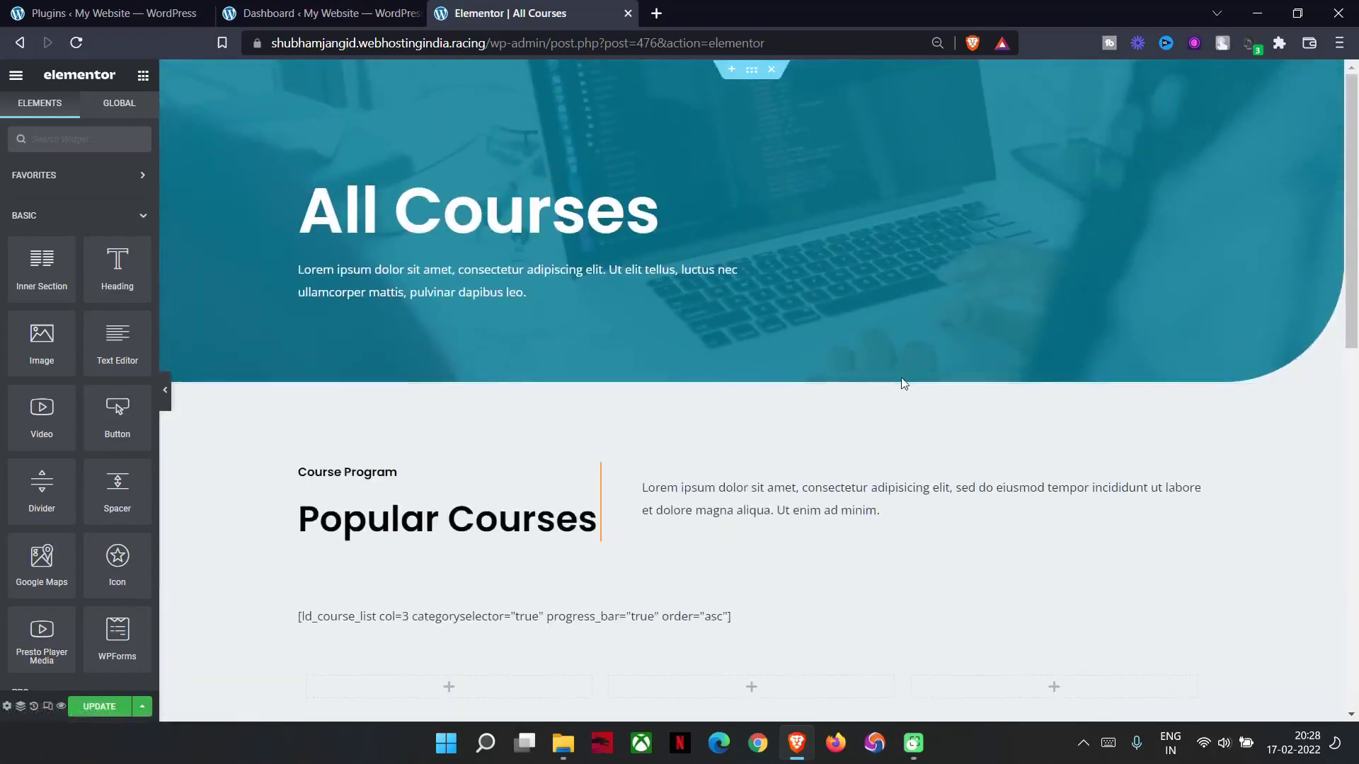
pyautogui.moveTo(531, 43); pyautogui.dragTo(852, 60)
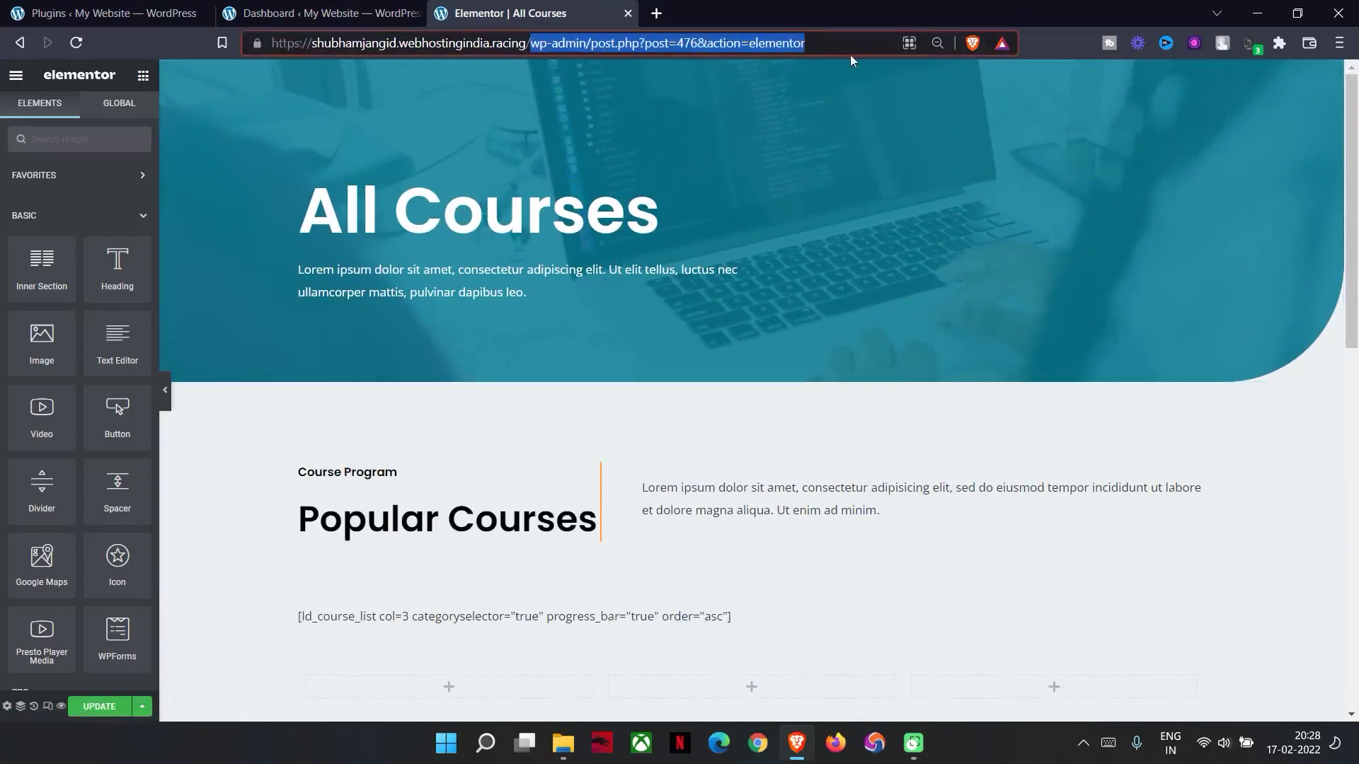
pyautogui.press('BackSpace')
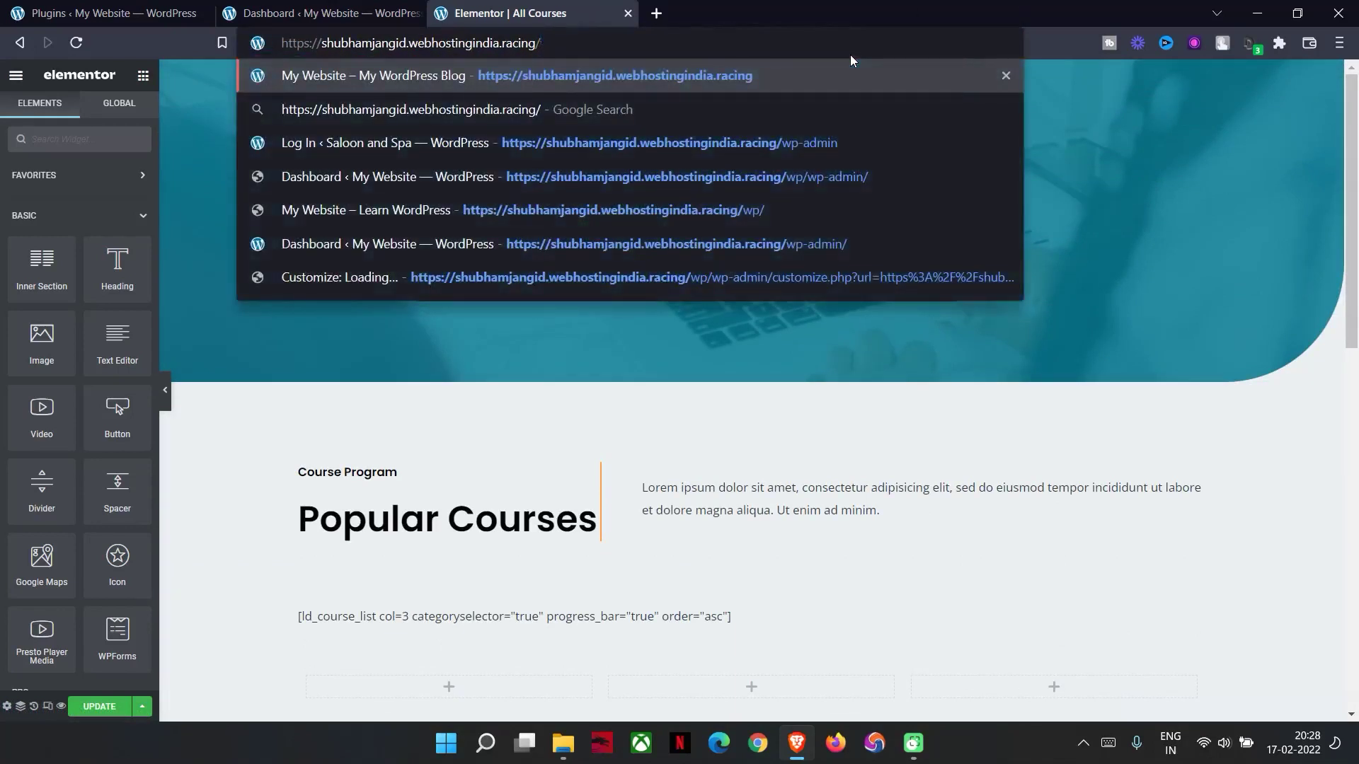
pyautogui.press('Return')
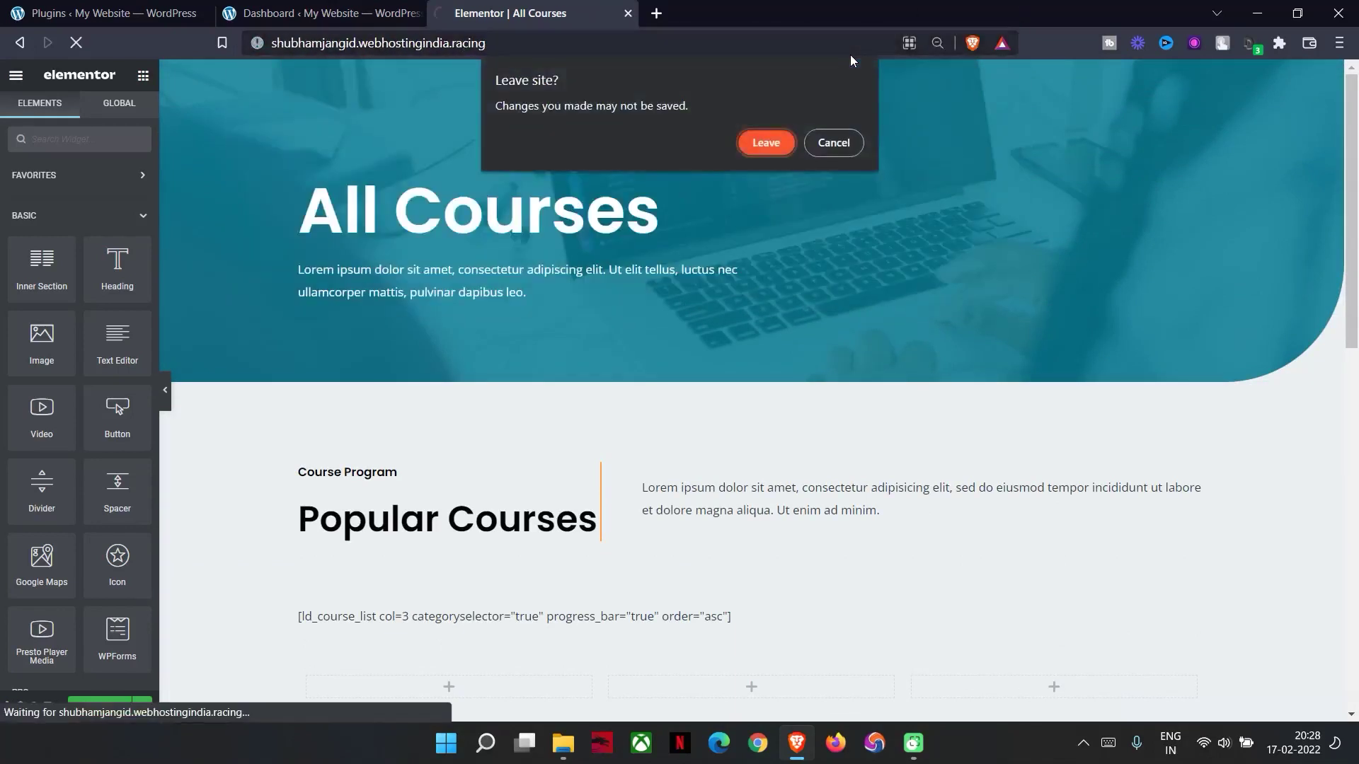
pyautogui.click(754, 142)
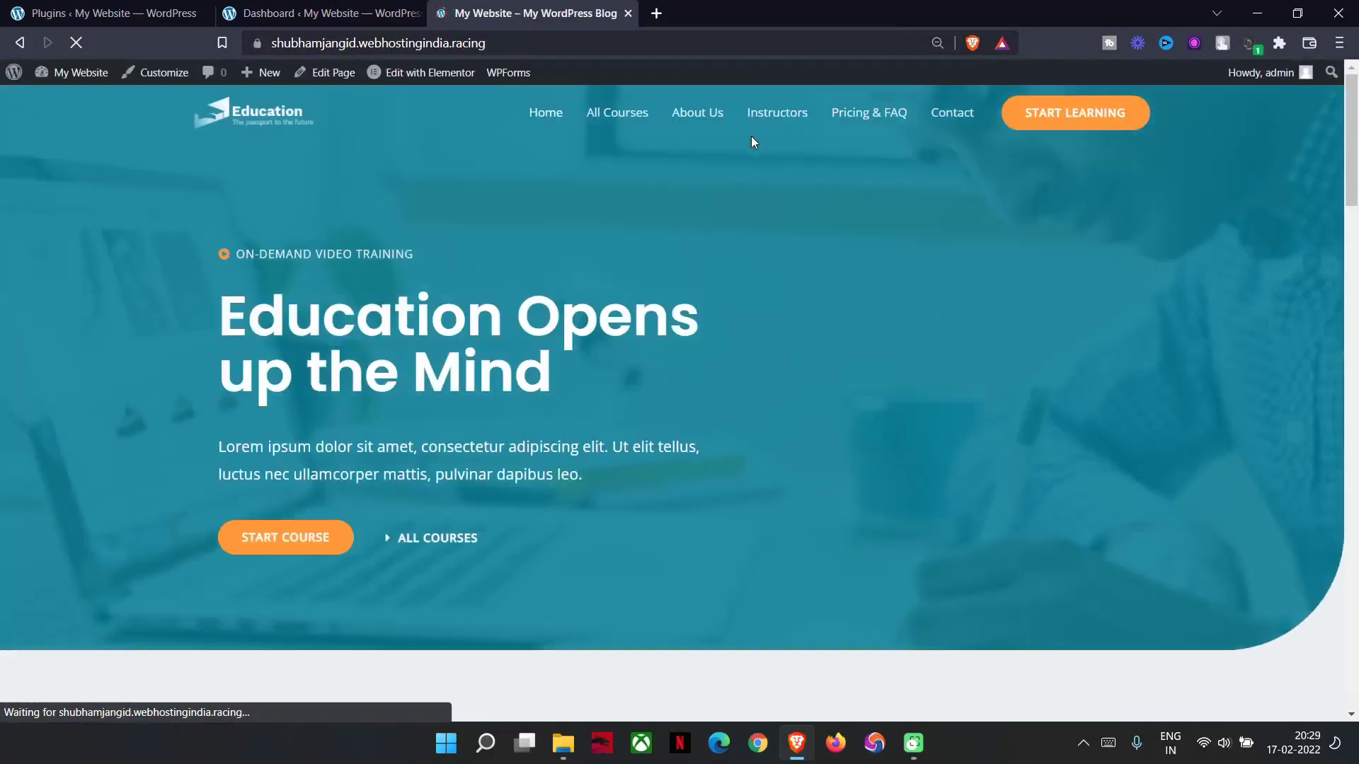
# Step: Open the Instructors page and review the instructor profile cards
pyautogui.click(810, 121)
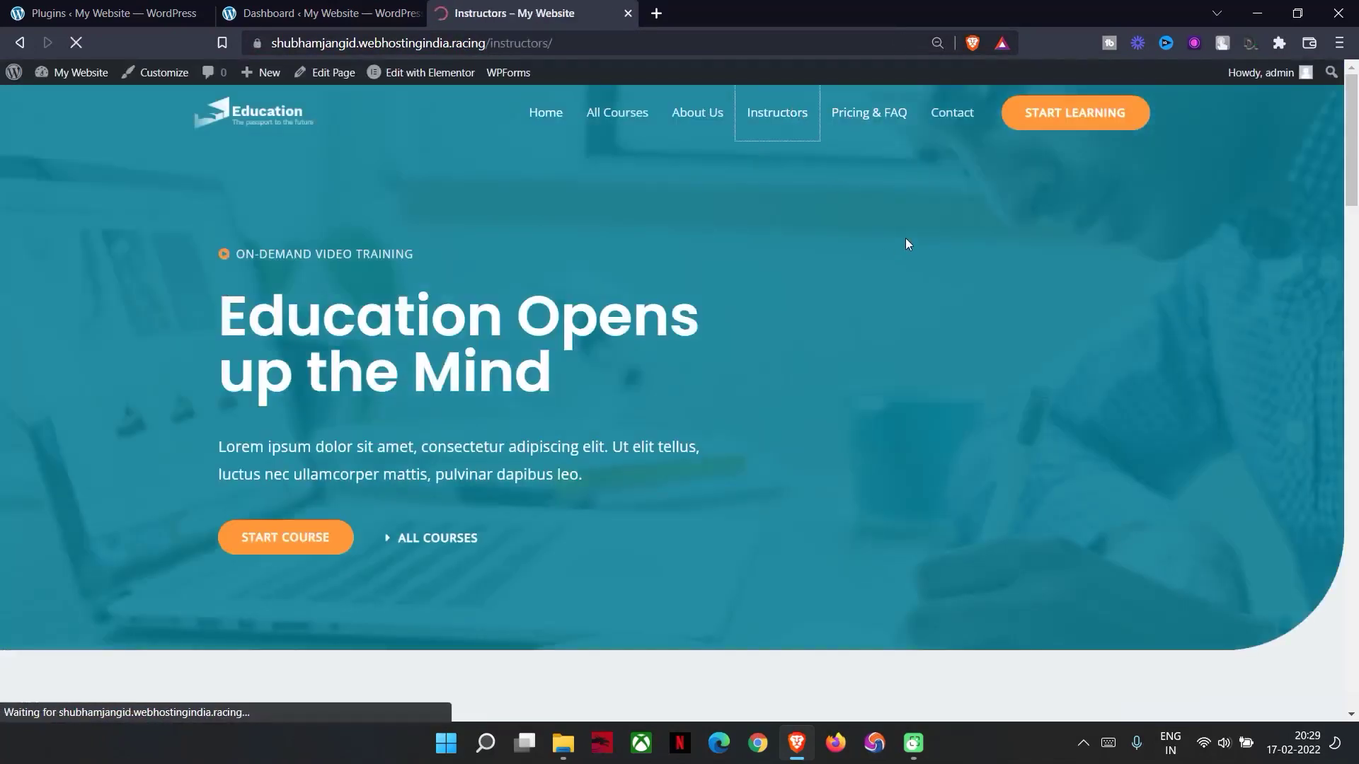
pyautogui.scroll(-3, 637, 509)
pyautogui.scroll(-3, 589, 511)
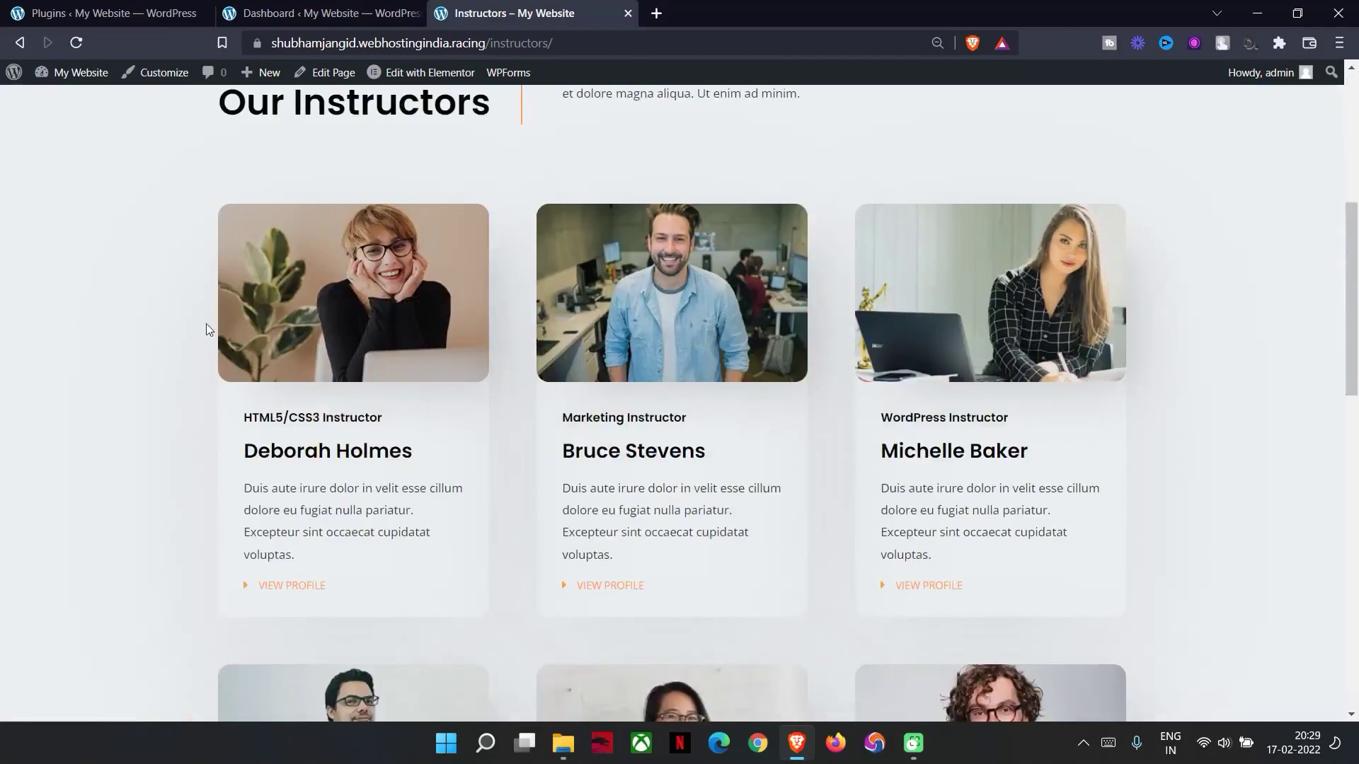
pyautogui.scroll(-5, 456, 417)
pyautogui.scroll(10, 822, 407)
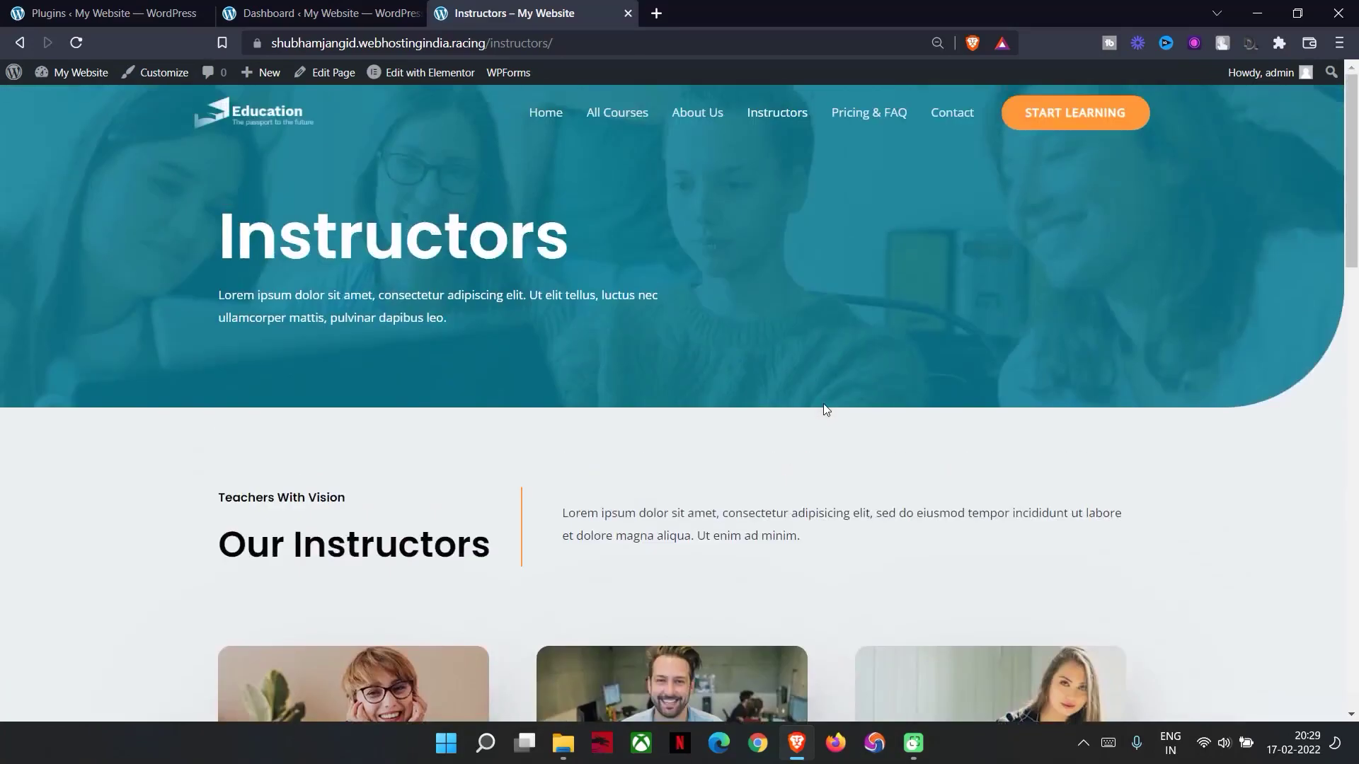
# Step: Visit the About Us page briefly, then open the All Courses page and review its full length
pyautogui.click(731, 117)
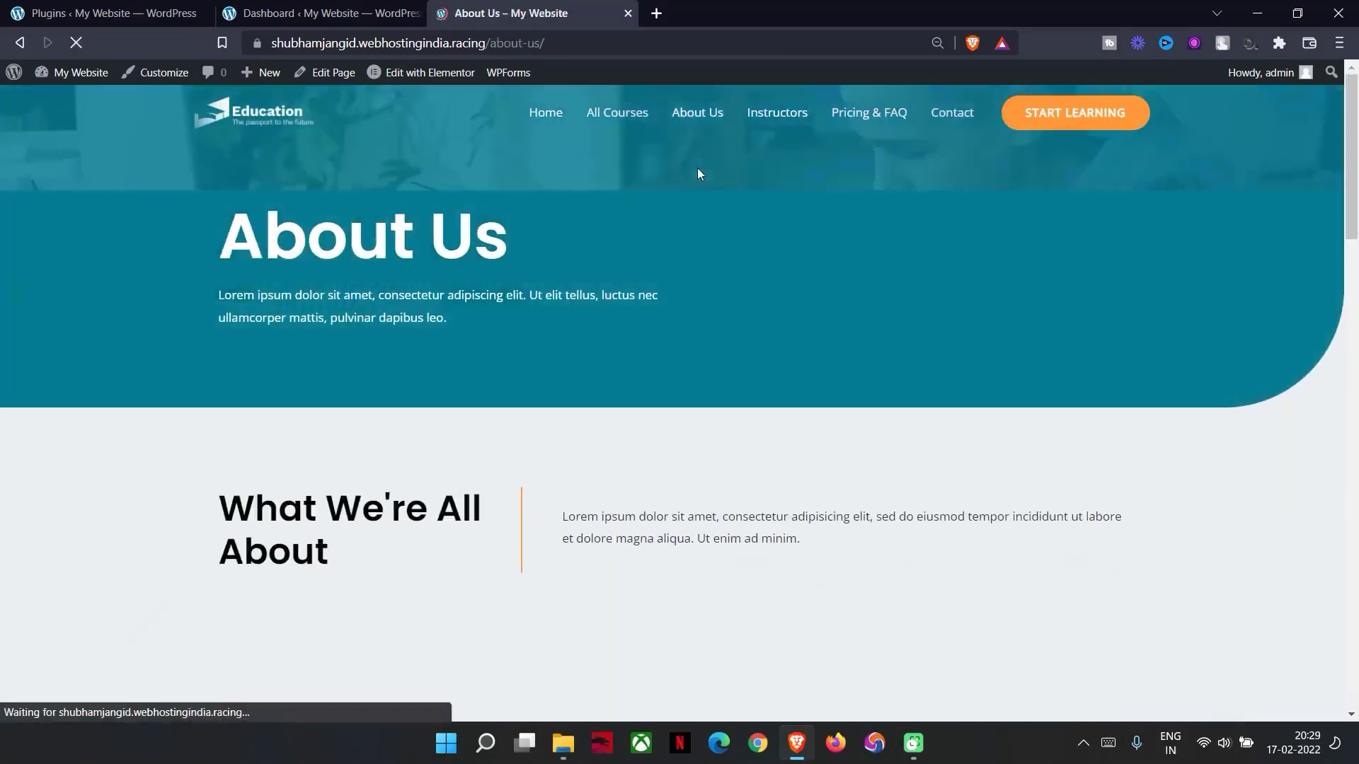
pyautogui.click(607, 113)
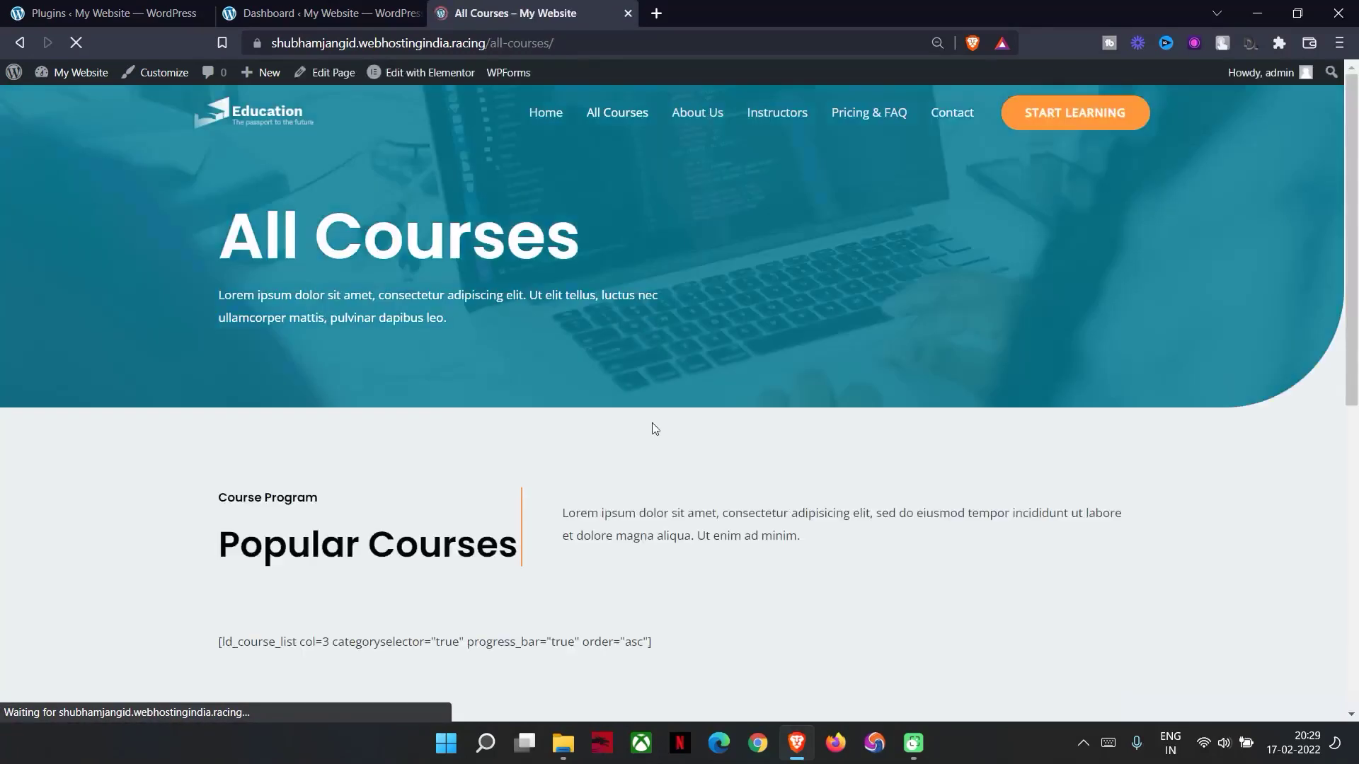
pyautogui.scroll(-4, 656, 418)
pyautogui.scroll(-4, 449, 475)
pyautogui.scroll(9, 506, 545)
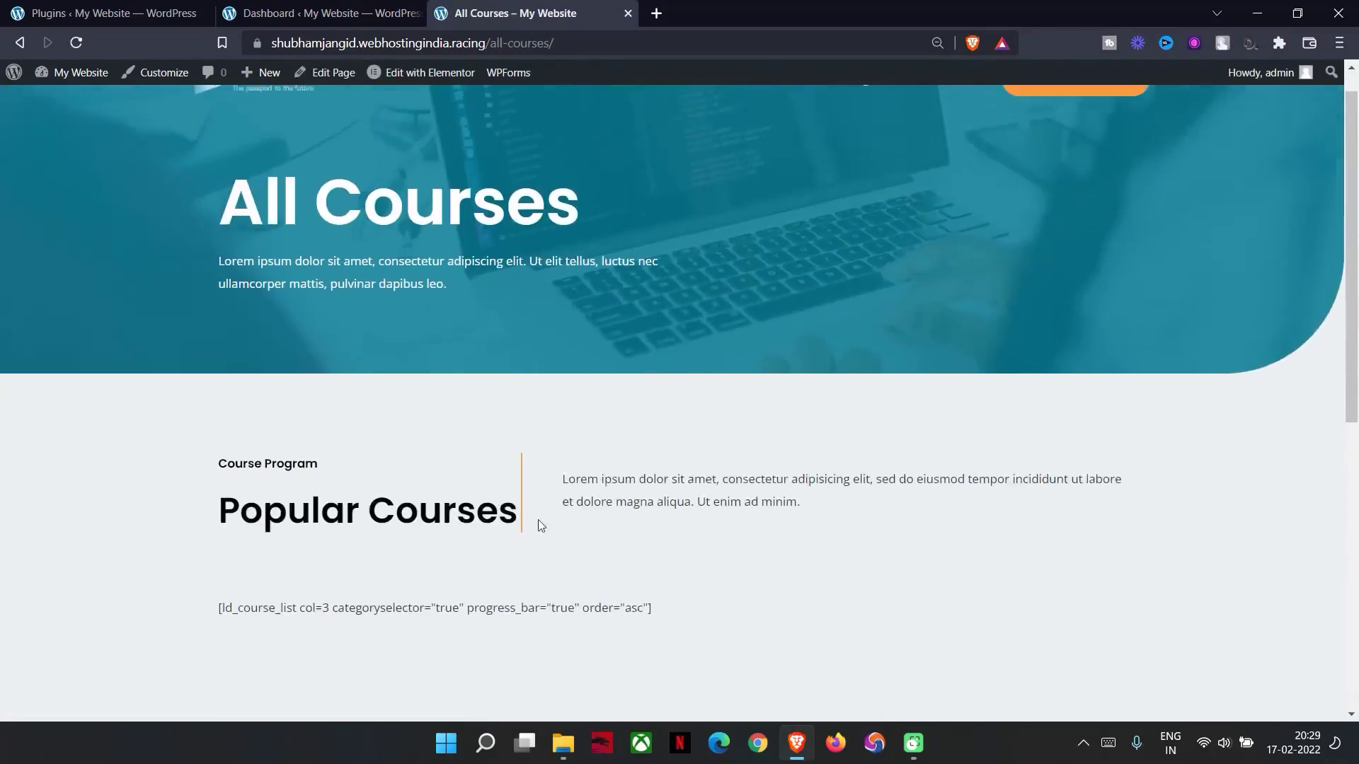
# Step: Open the Contact page, review its contact details and form, then return to the home page
pyautogui.click(962, 122)
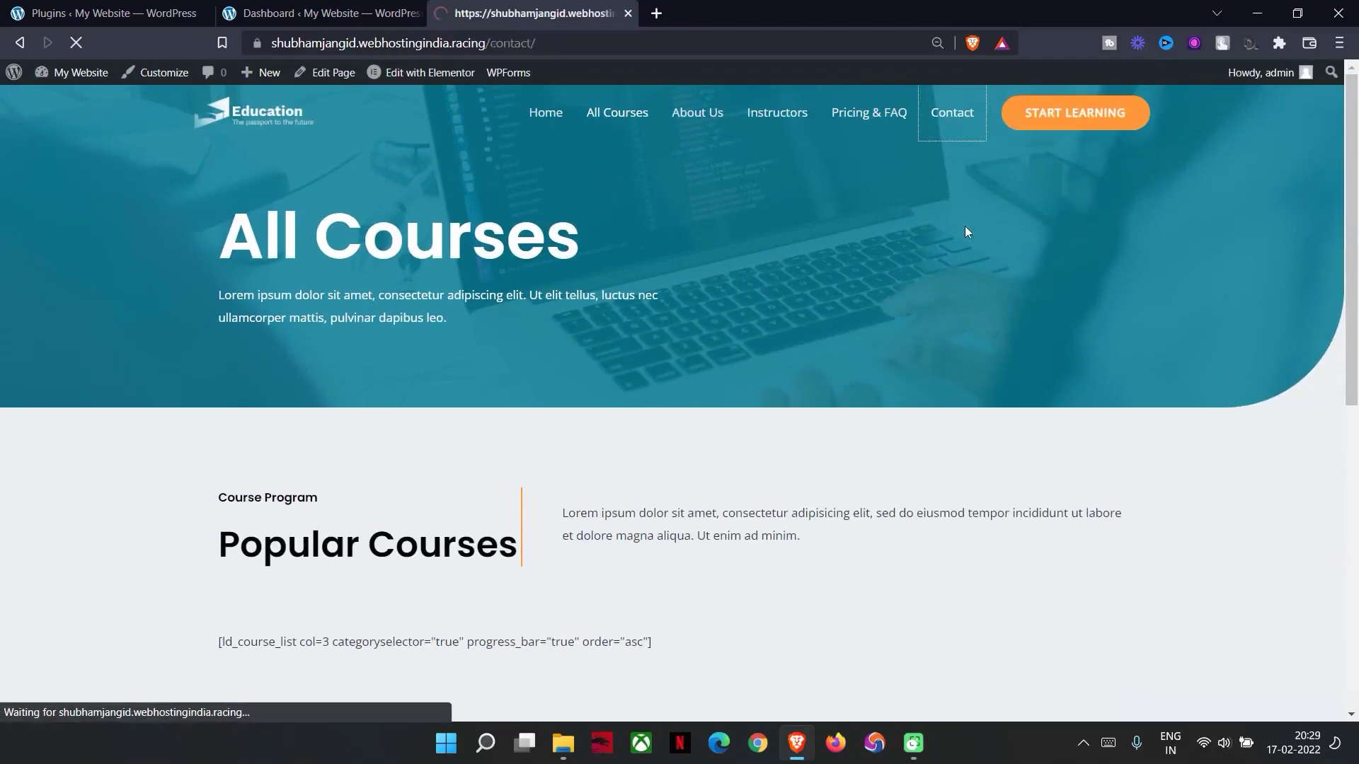
pyautogui.scroll(-5, 771, 365)
pyautogui.scroll(5, 554, 446)
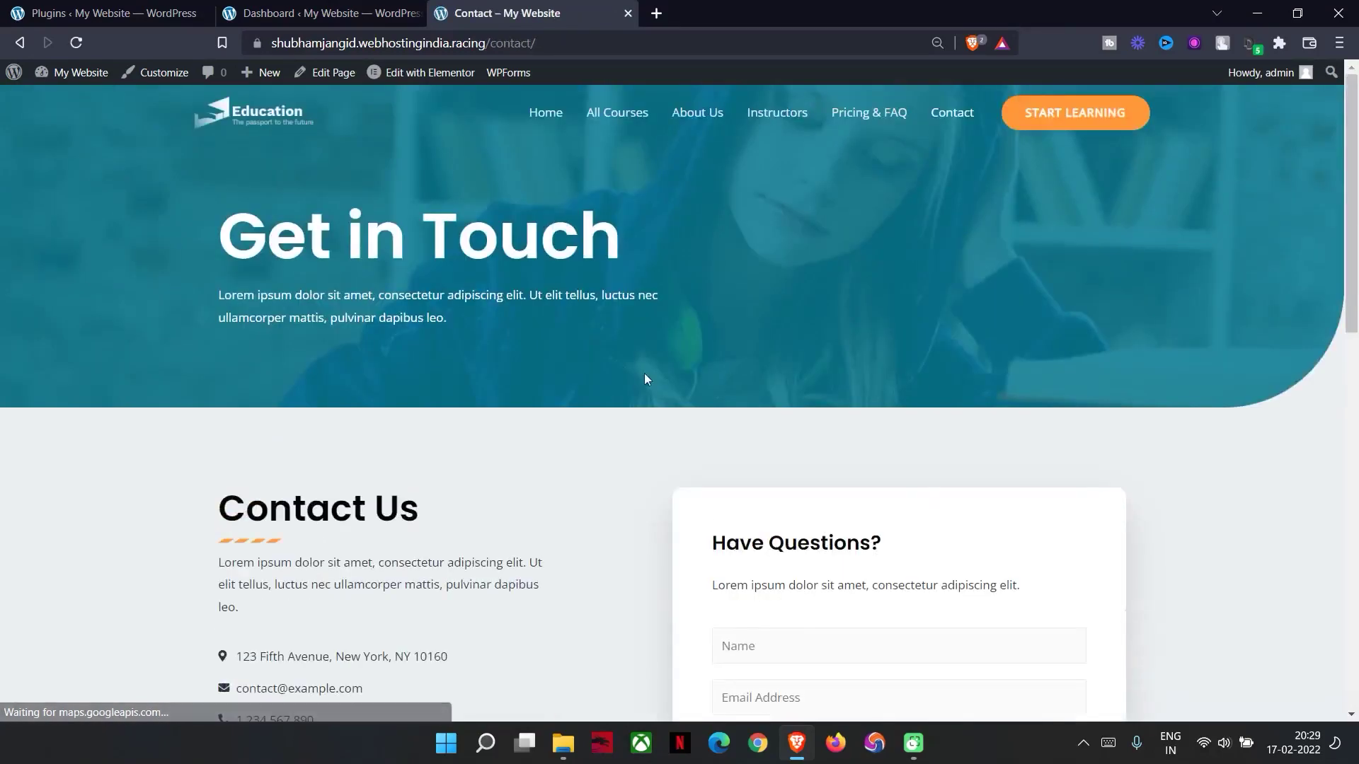
pyautogui.click(527, 131)
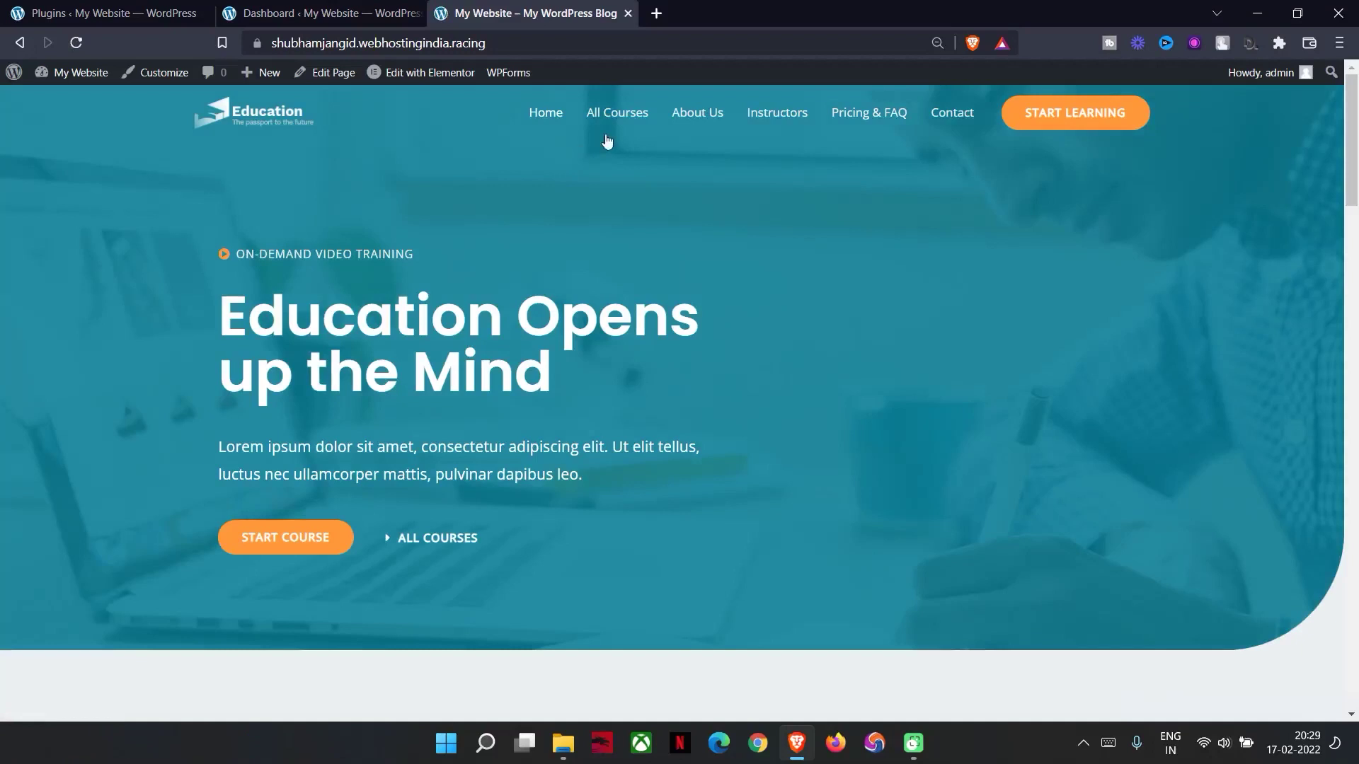
# Step: Revisit the All Courses and About Us pages from the site navigation, then go back to the home page
pyautogui.click(610, 116)
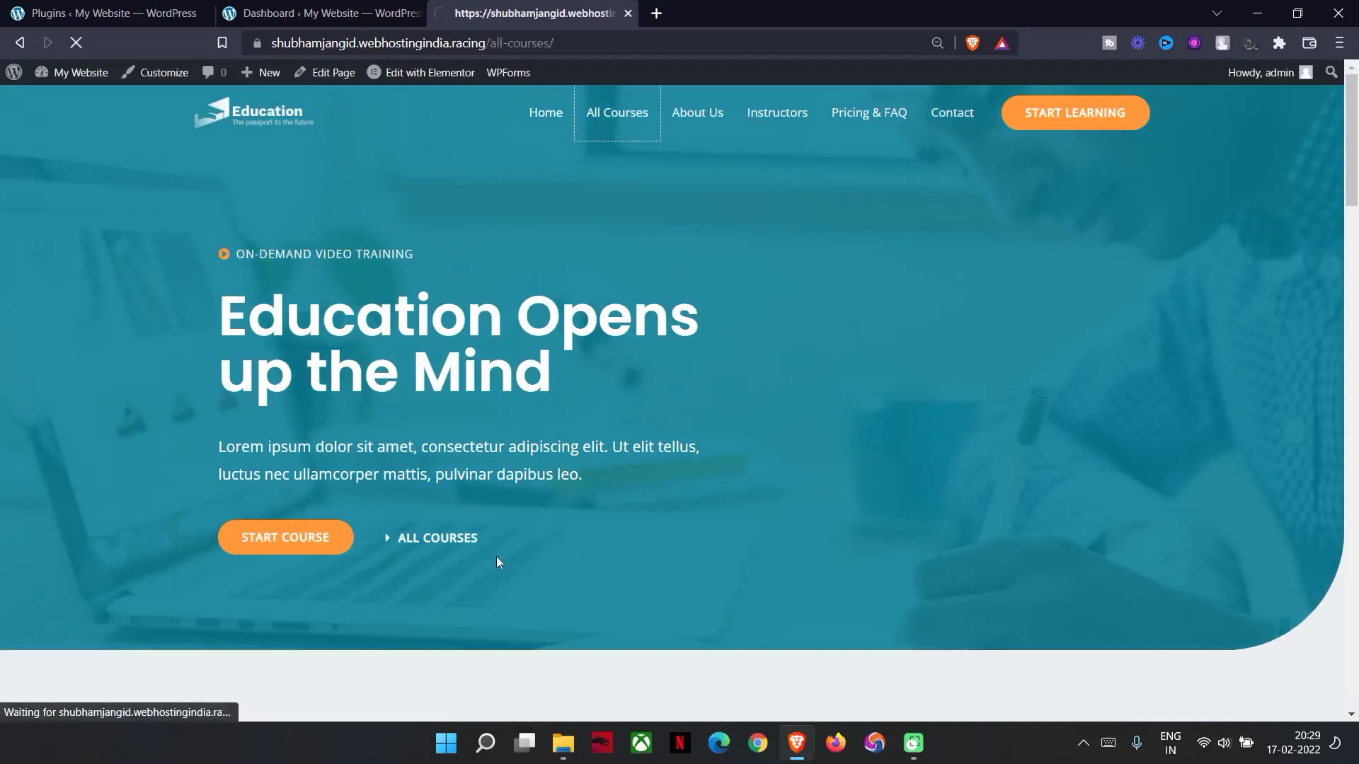
pyautogui.scroll(-5, 99, 699)
pyautogui.scroll(5, 450, 512)
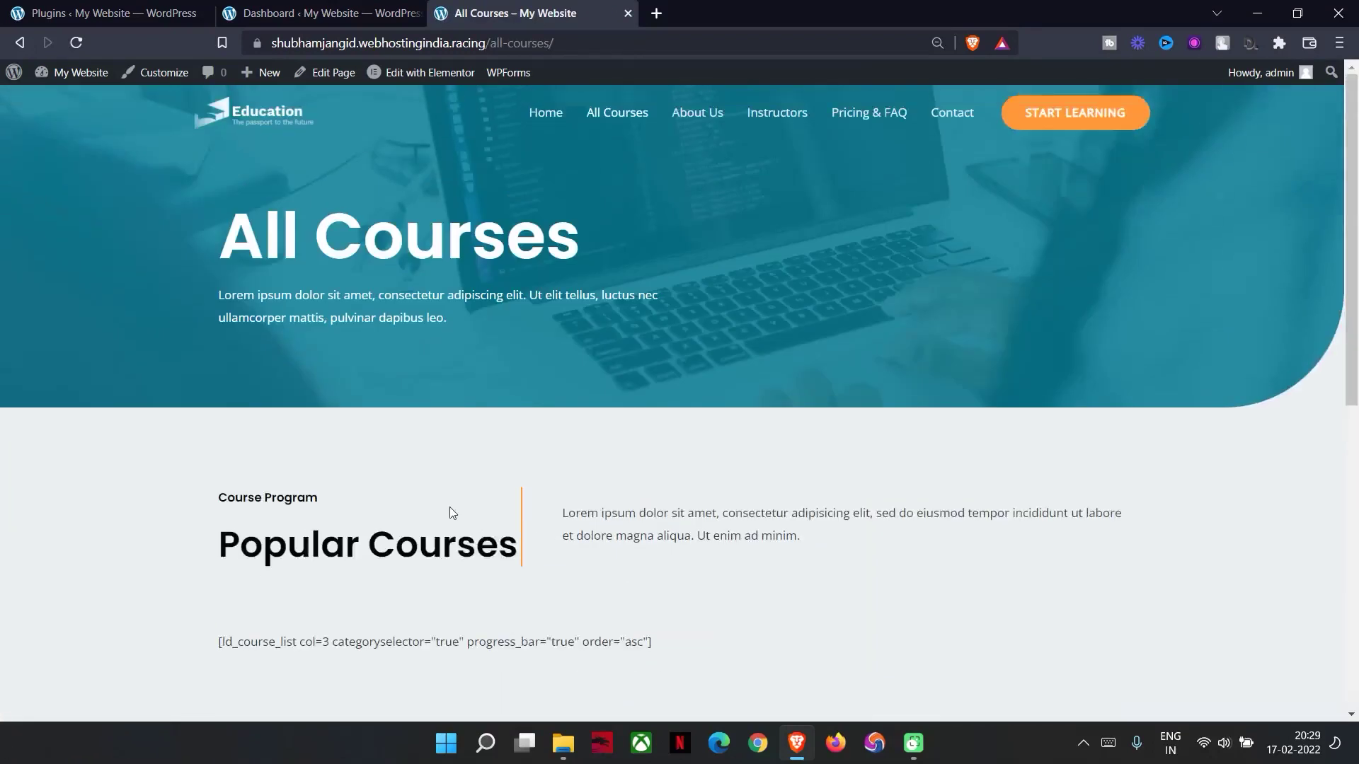
pyautogui.click(719, 134)
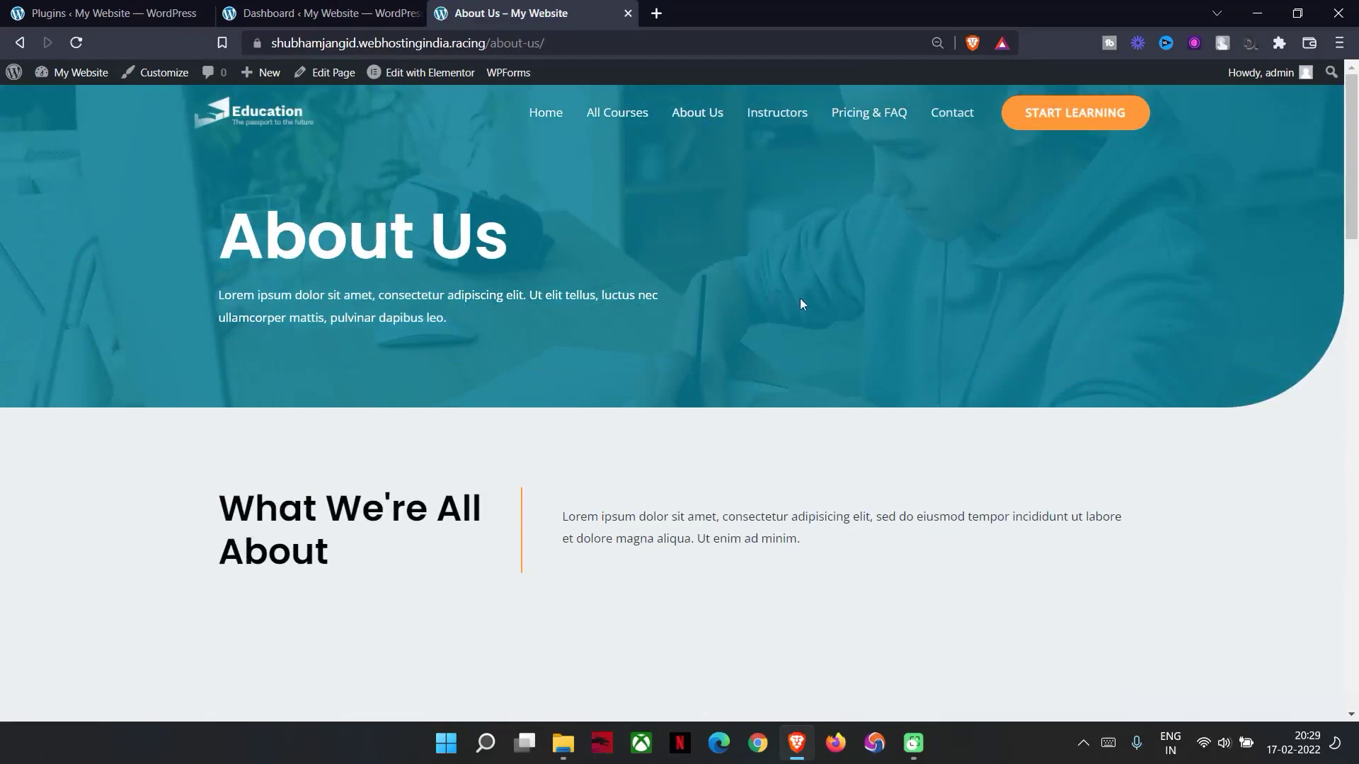
pyautogui.click(554, 115)
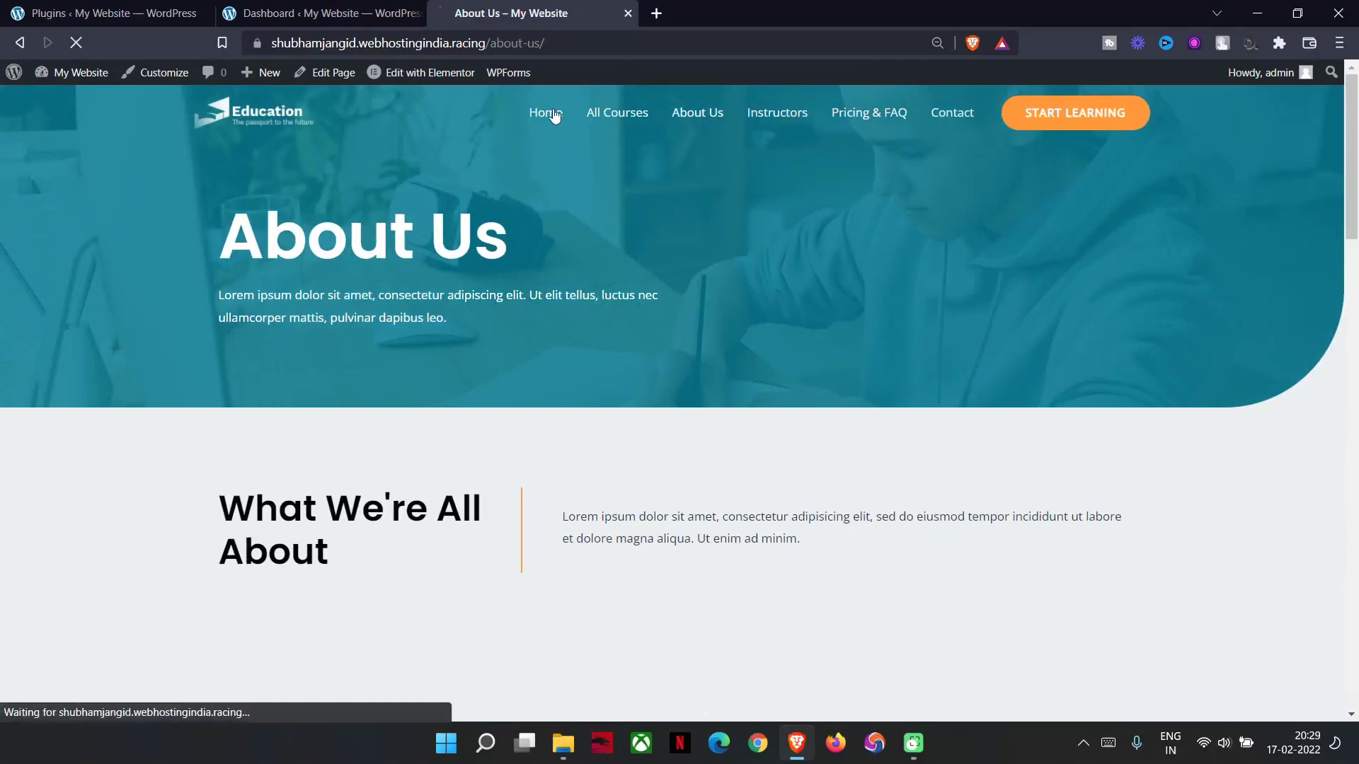